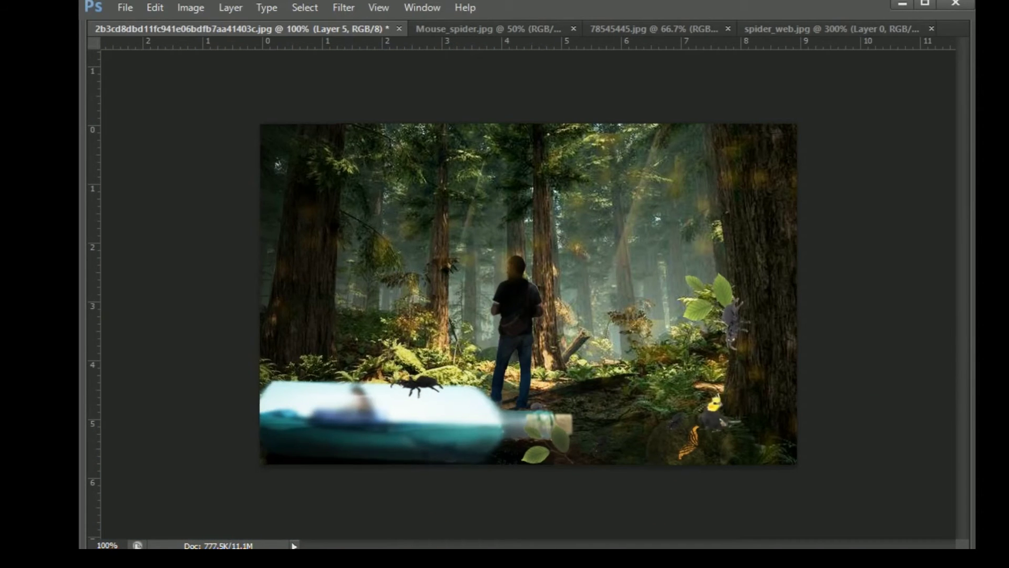
Bring back the toolbox, options bar and panels after previewing the finished forest composite, then start opening a file.
{"action": "key", "text": "Tab"}
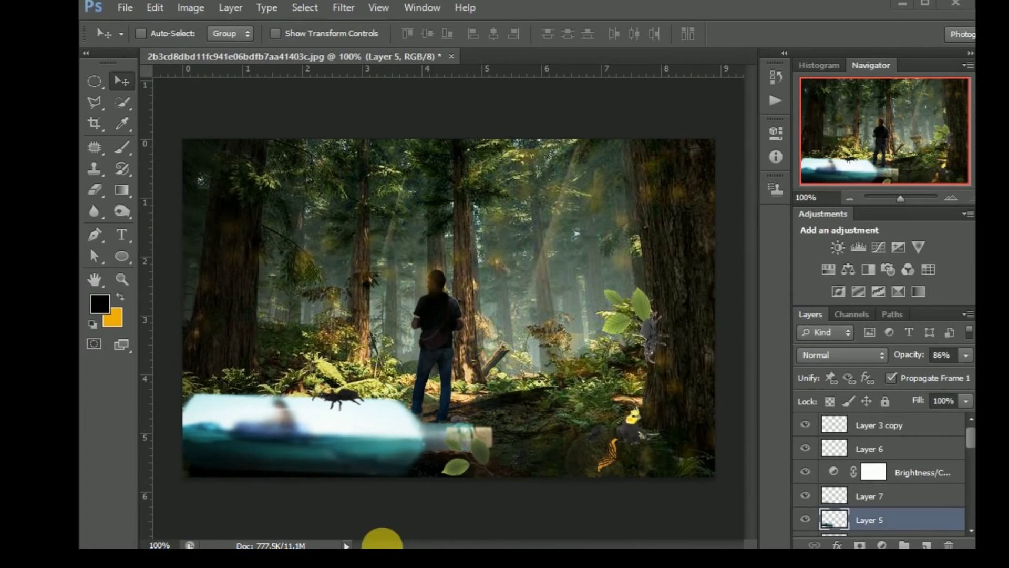
{"action": "key", "text": "ctrl+o"}
Open the forest JPG at 100% and convert its locked Background into Layer 0.
{"action": "left_click", "coordinate": [585, 135]}
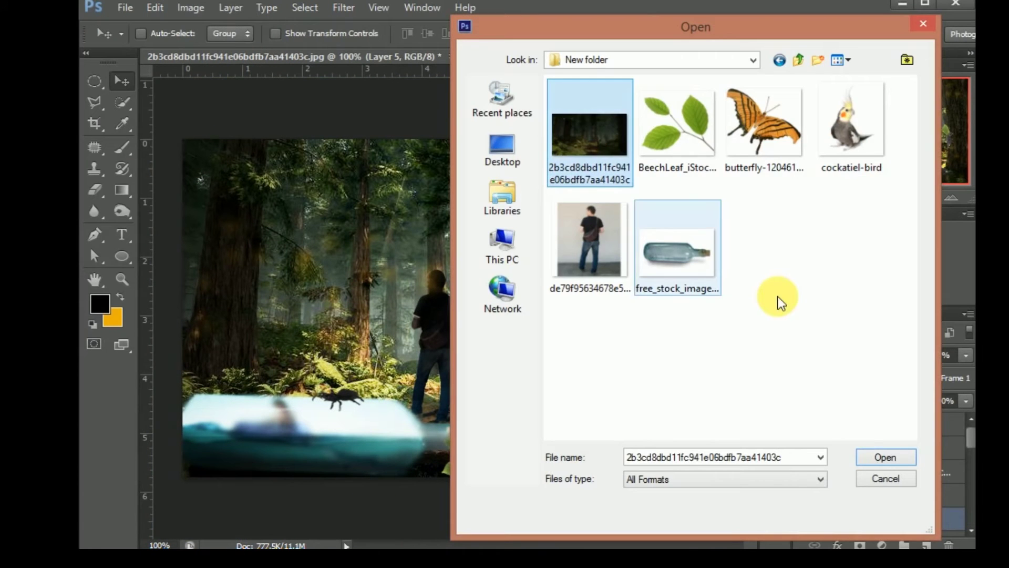
{"action": "left_click", "coordinate": [877, 454]}
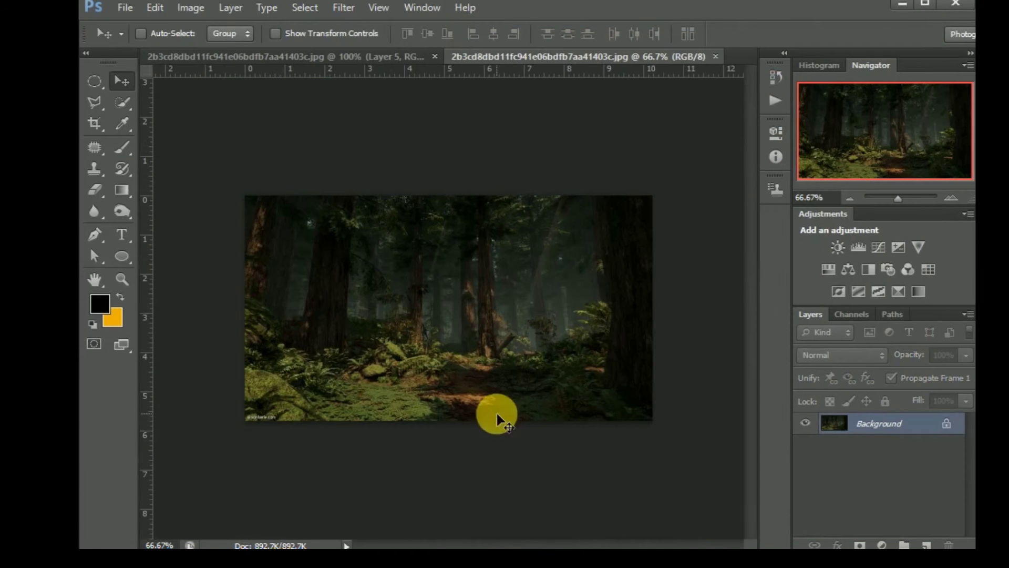
{"action": "key", "text": "ctrl+plus"}
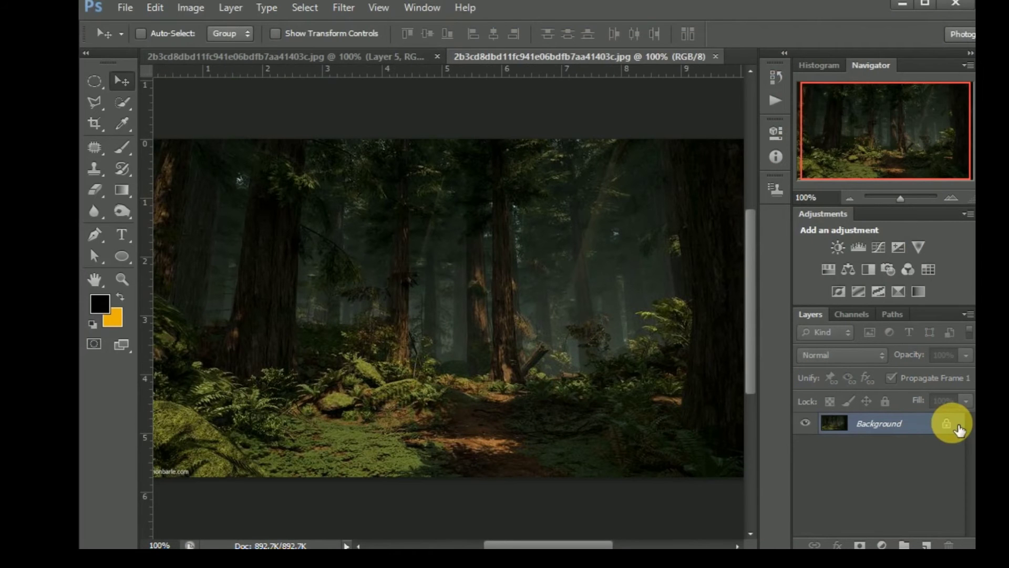
{"action": "double_click", "coordinate": [950, 423]}
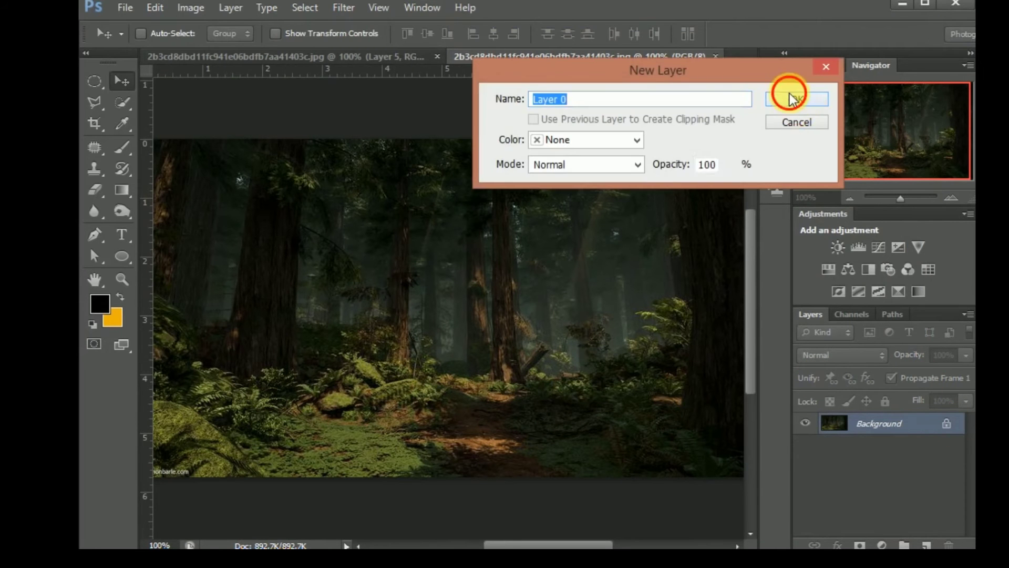
{"action": "left_click", "coordinate": [789, 96]}
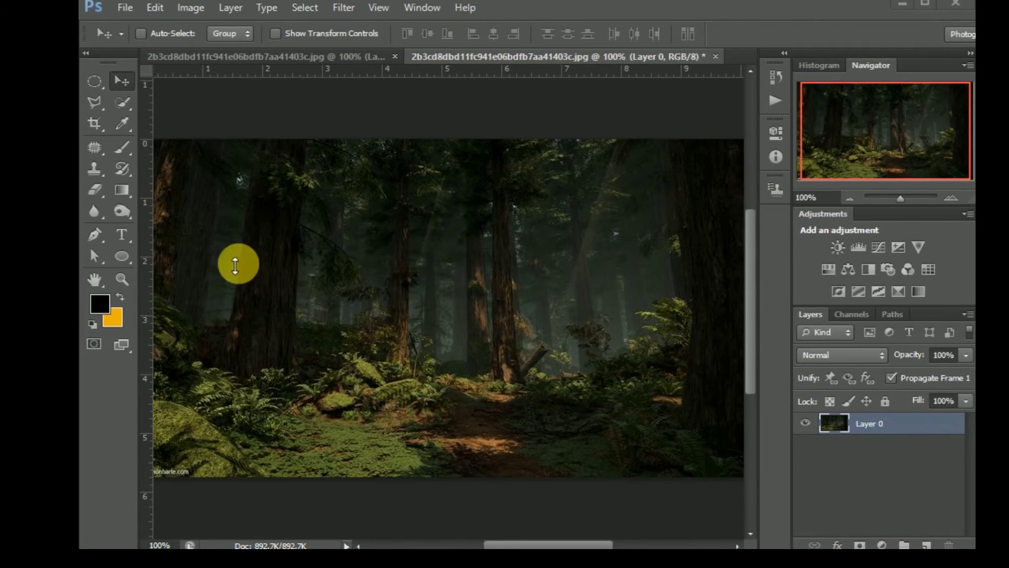
Choose the man's photo for opening from File > Open.
{"action": "left_click", "coordinate": [125, 8]}
{"action": "left_click", "coordinate": [131, 38]}
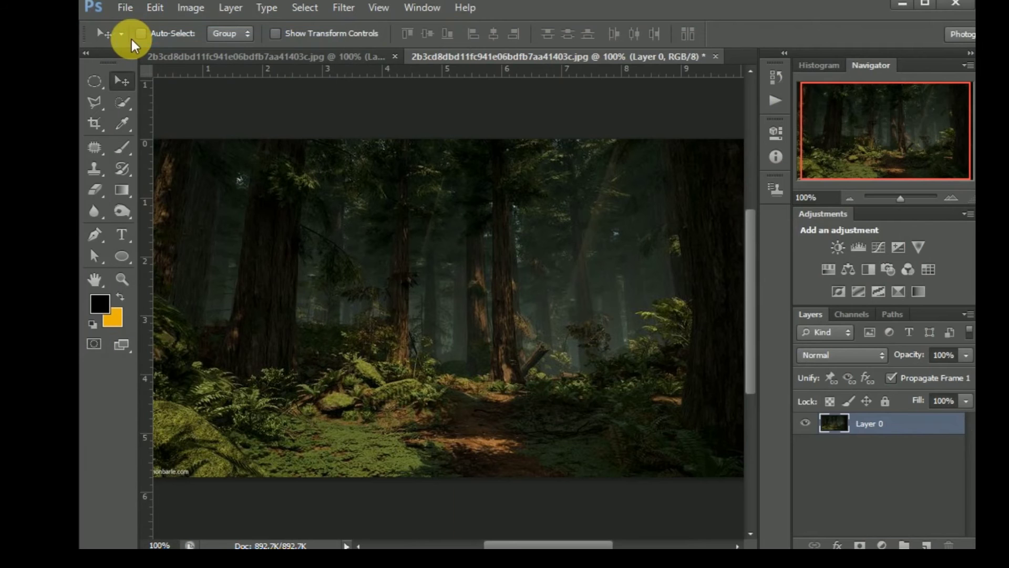
{"action": "left_click", "coordinate": [574, 222]}
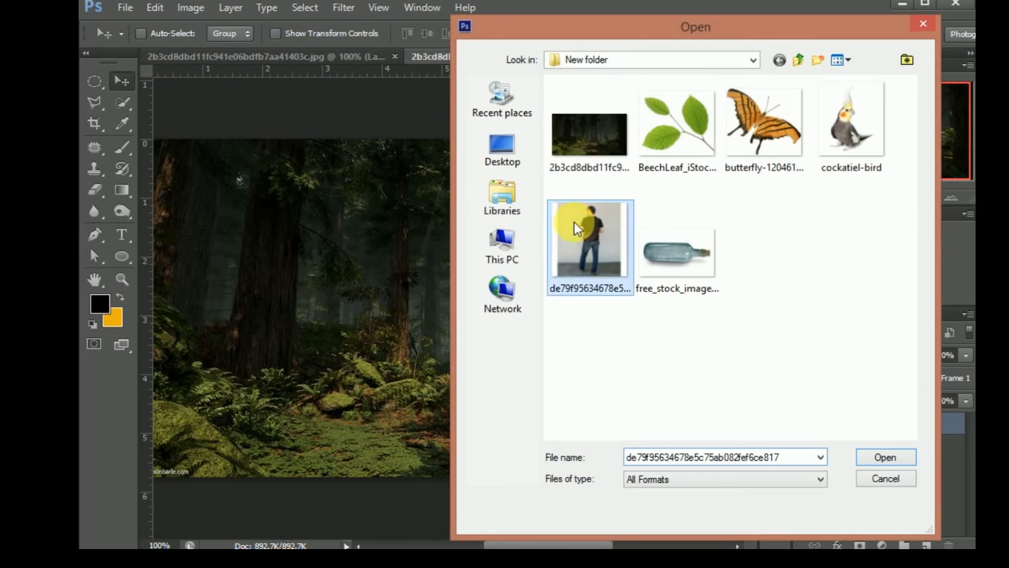
Open the man photo and quick-select him from head to shoes, including both arms.
{"action": "left_click", "coordinate": [890, 458]}
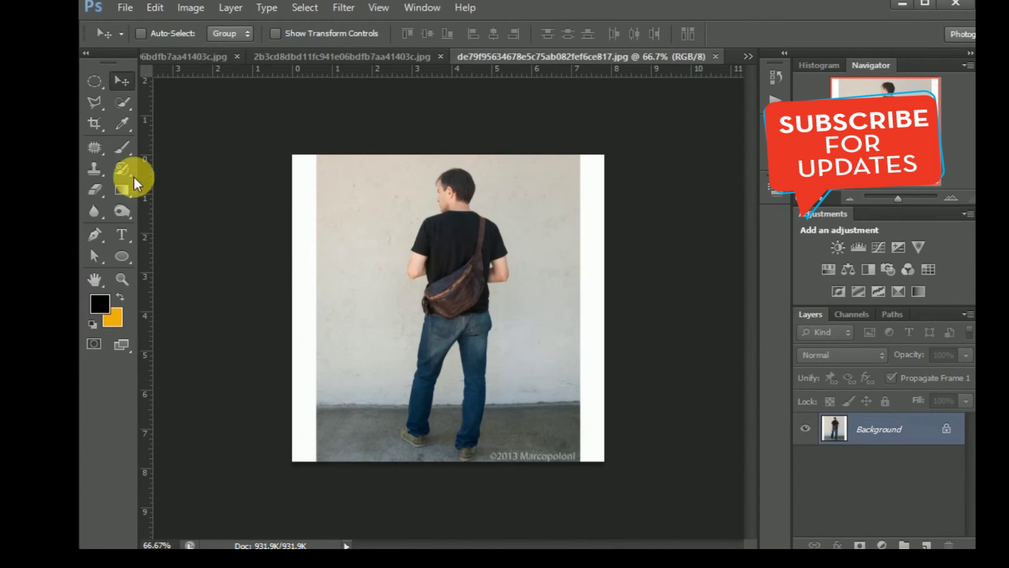
{"action": "left_click", "coordinate": [122, 105]}
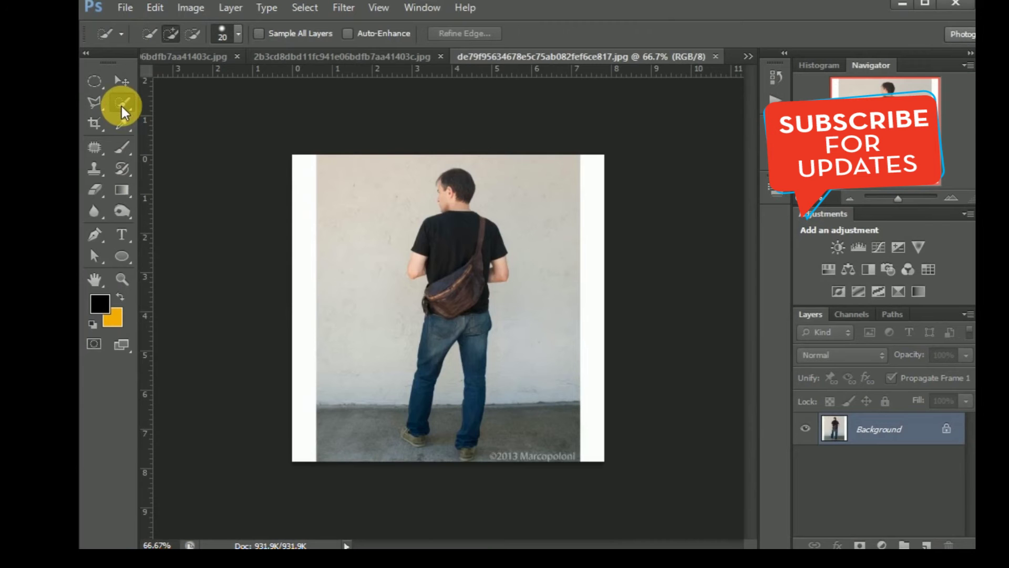
{"action": "key", "text": "ctrl+plus"}
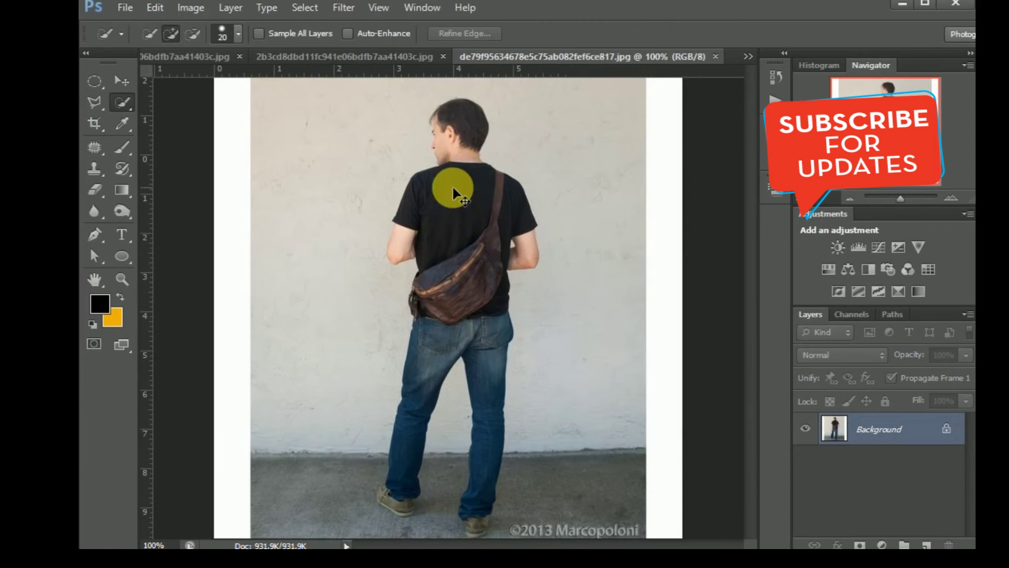
{"action": "left_click_drag", "start_coordinate": [451, 130], "coordinate": [489, 286]}
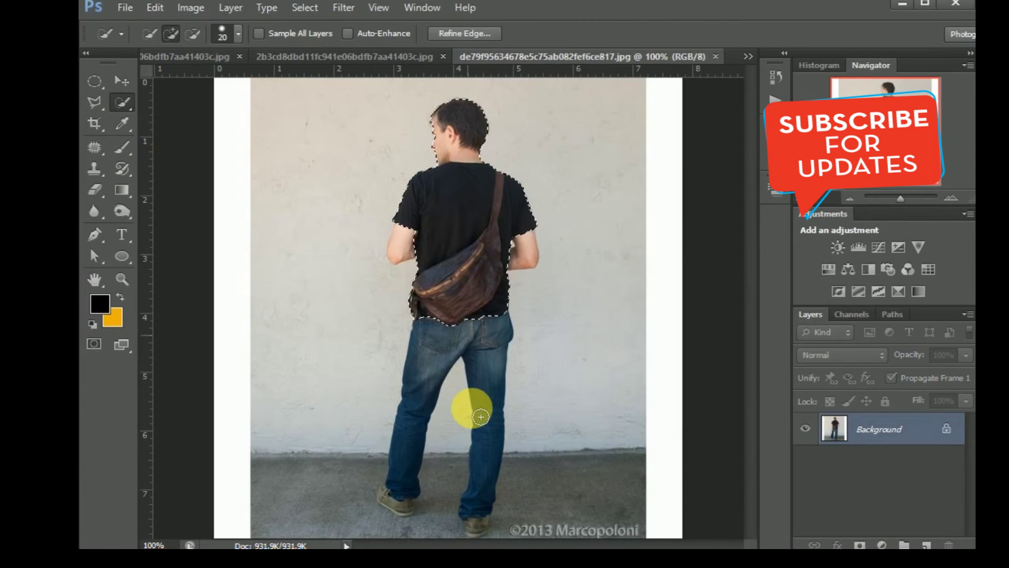
{"action": "mouse_move", "coordinate": [468, 410]}
{"action": "left_mouse_down"}
{"action": "mouse_move", "coordinate": [488, 505]}
{"action": "mouse_move", "coordinate": [479, 528]}
{"action": "mouse_move", "coordinate": [444, 473]}
{"action": "mouse_move", "coordinate": [404, 498]}
{"action": "mouse_move", "coordinate": [408, 507]}
{"action": "left_mouse_up"}
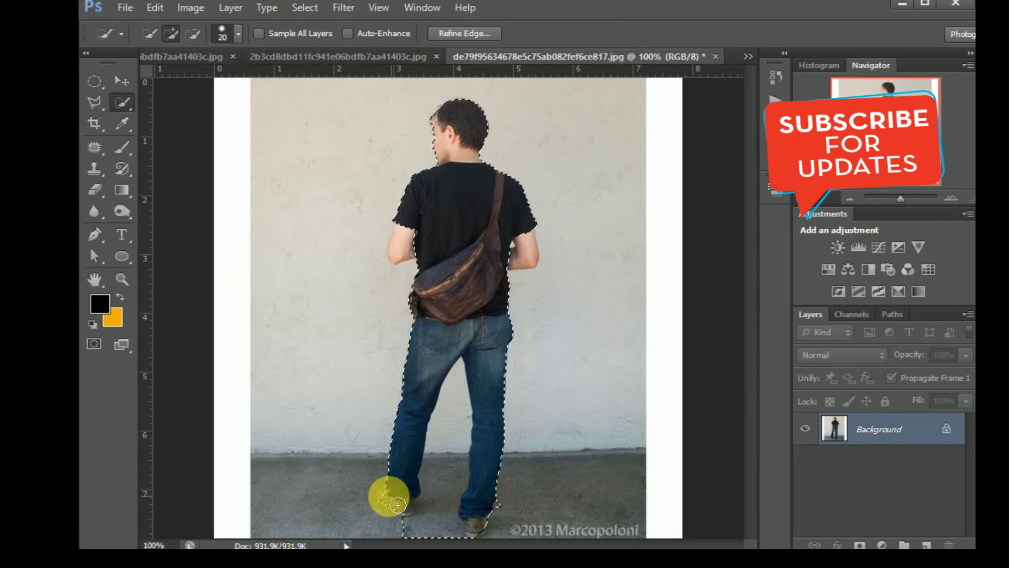
{"action": "key", "text": "ctrl+plus"}
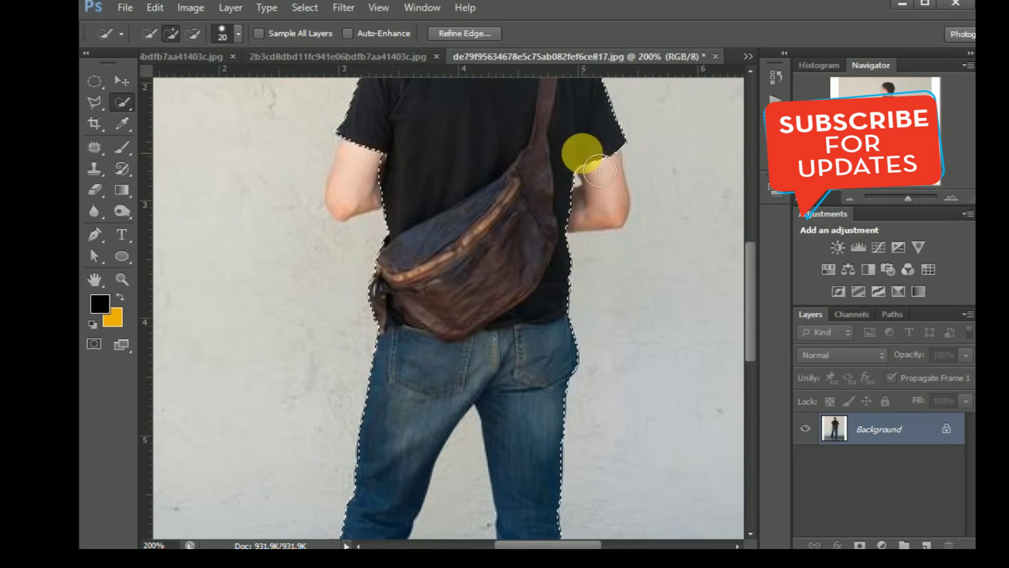
{"action": "left_click_drag", "start_coordinate": [581, 150], "coordinate": [590, 180]}
{"action": "left_click", "coordinate": [371, 182]}
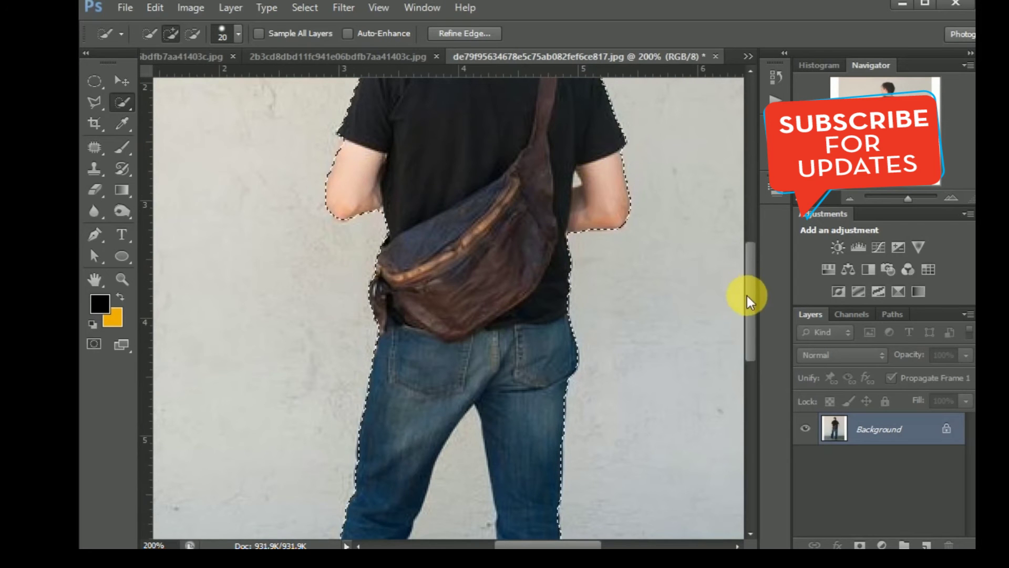
{"action": "left_click_drag", "start_coordinate": [748, 302], "coordinate": [750, 371]}
{"action": "left_click_drag", "start_coordinate": [328, 379], "coordinate": [372, 427]}
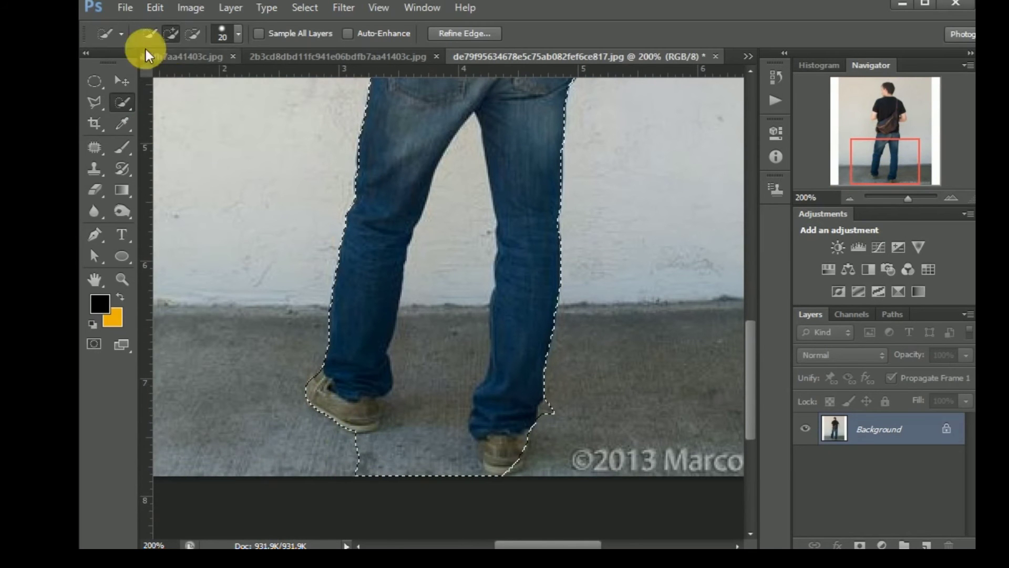
Subtract the floor and the wall between his legs, then drag the man toward the forest.
{"action": "left_click", "coordinate": [190, 40]}
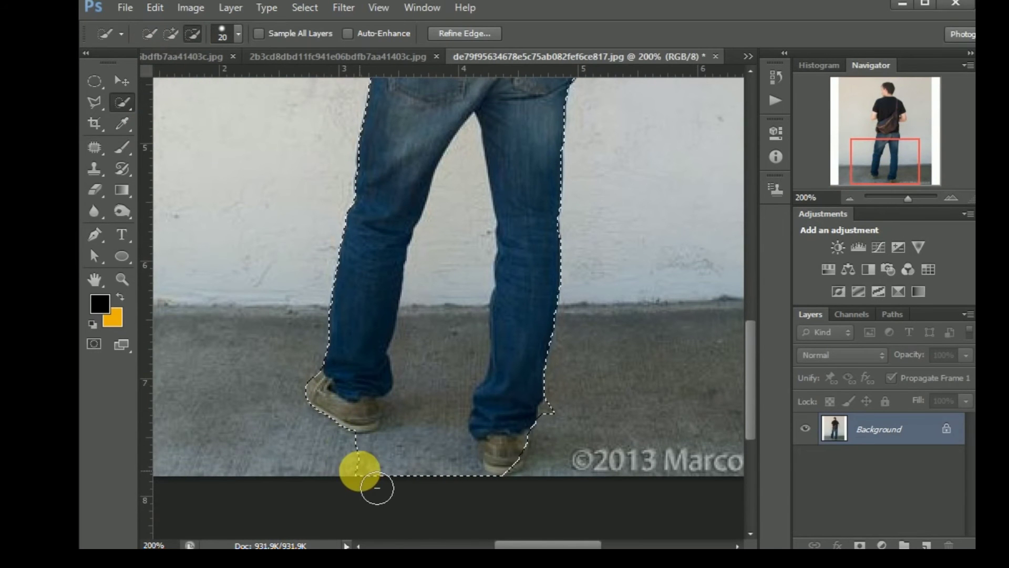
{"action": "mouse_move", "coordinate": [376, 487]}
{"action": "left_mouse_down"}
{"action": "mouse_move", "coordinate": [420, 475]}
{"action": "mouse_move", "coordinate": [469, 198]}
{"action": "left_mouse_up"}
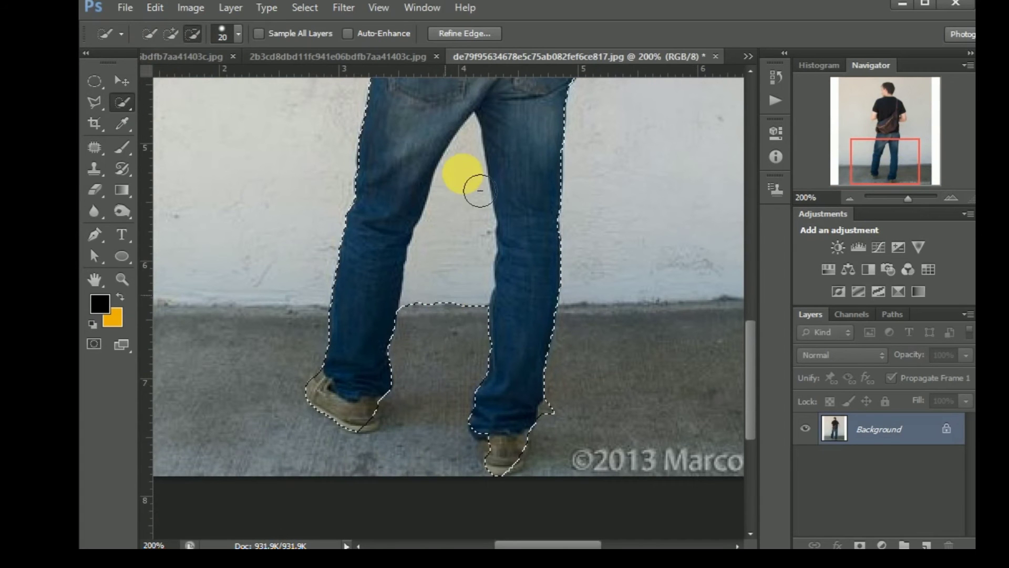
{"action": "left_click", "coordinate": [468, 205]}
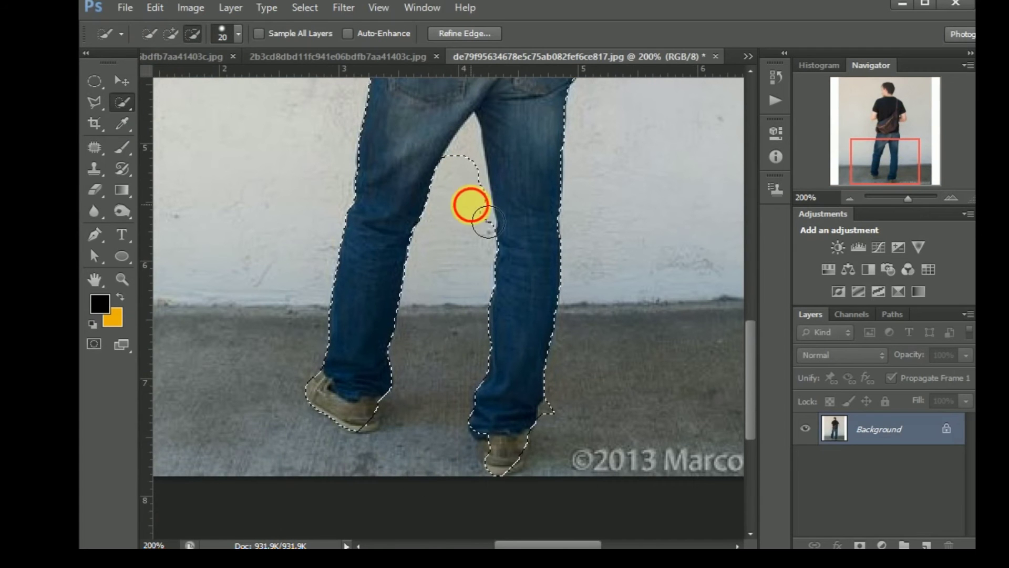
{"action": "mouse_move", "coordinate": [494, 237]}
{"action": "left_mouse_down"}
{"action": "mouse_move", "coordinate": [487, 370]}
{"action": "mouse_move", "coordinate": [599, 425]}
{"action": "mouse_move", "coordinate": [458, 529]}
{"action": "left_mouse_up"}
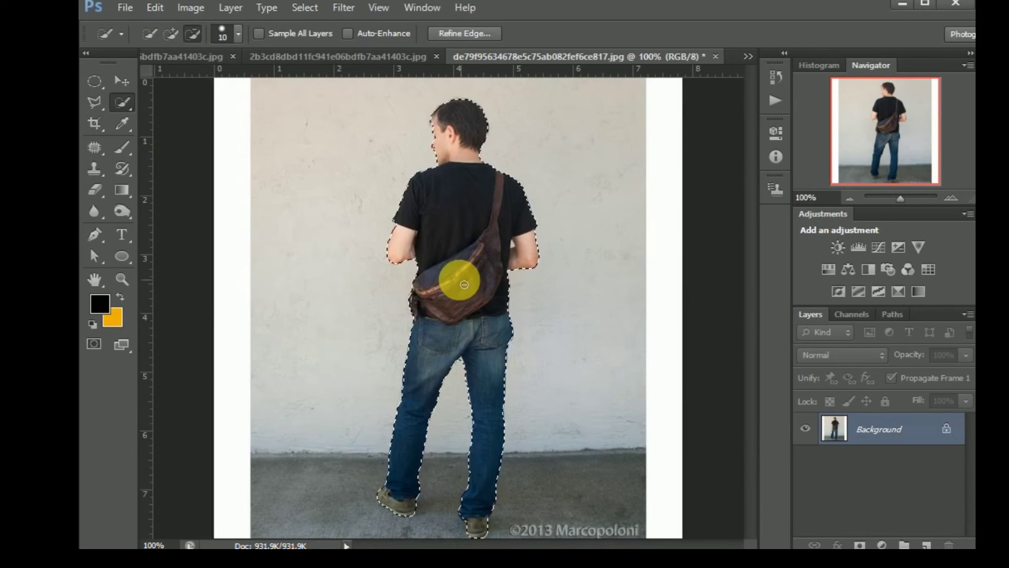
{"action": "key", "text": "v"}
{"action": "mouse_move", "coordinate": [462, 241]}
{"action": "left_mouse_down"}
{"action": "mouse_move", "coordinate": [218, 60]}
{"action": "mouse_move", "coordinate": [375, 245]}
{"action": "left_mouse_up"}
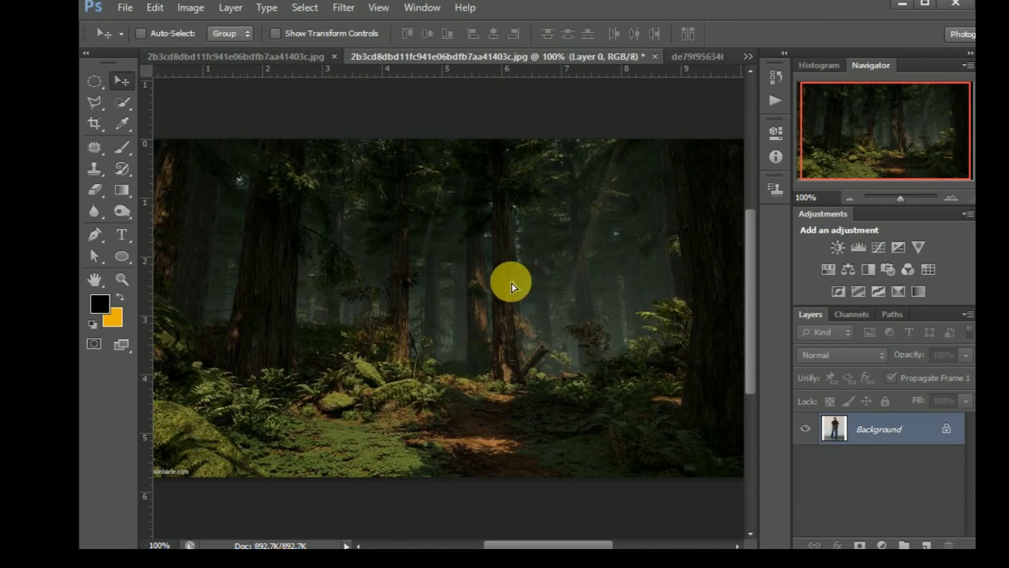
Drop the man into the forest as Layer 1, scale him down and place him on the path.
{"action": "mouse_move", "coordinate": [469, 121]}
{"action": "left_mouse_down"}
{"action": "mouse_move", "coordinate": [511, 287]}
{"action": "mouse_move", "coordinate": [471, 253]}
{"action": "left_mouse_up"}
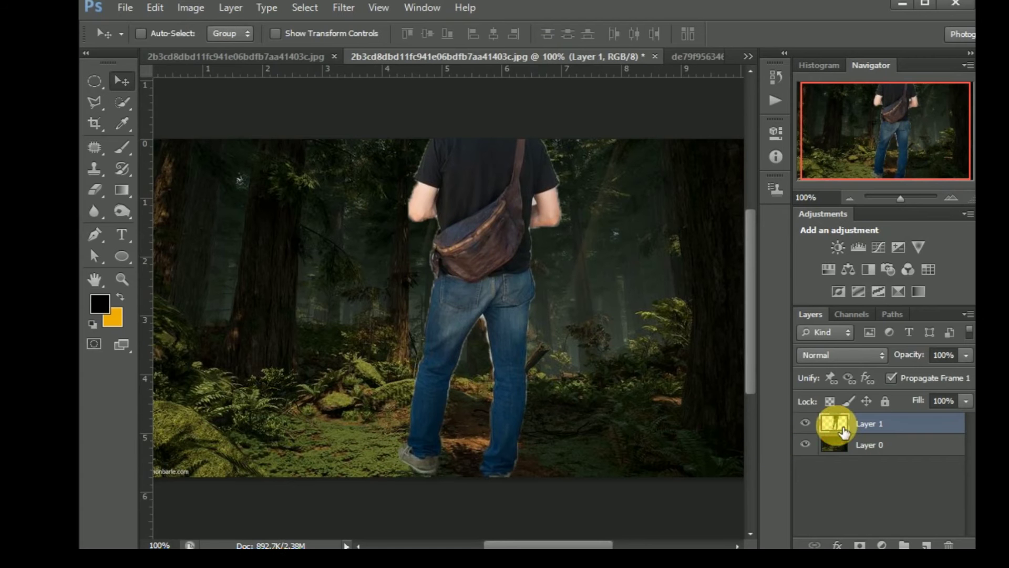
{"action": "key", "text": "ctrl+t"}
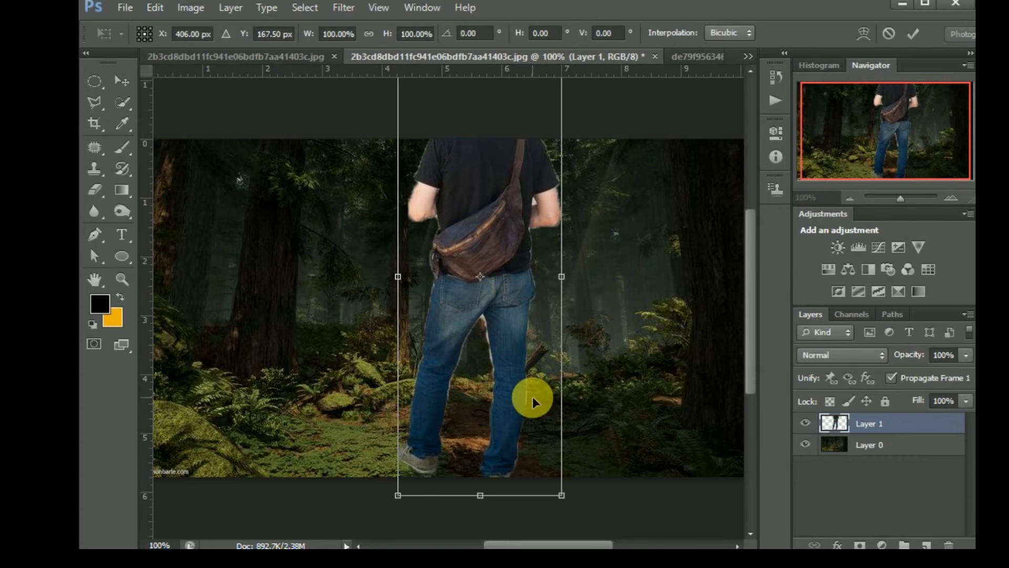
{"action": "left_click_drag", "start_coordinate": [398, 484], "coordinate": [472, 265]}
{"action": "left_click_drag", "start_coordinate": [525, 160], "coordinate": [507, 329]}
{"action": "left_click_drag", "start_coordinate": [543, 224], "coordinate": [524, 265]}
{"action": "left_click_drag", "start_coordinate": [531, 354], "coordinate": [519, 347]}
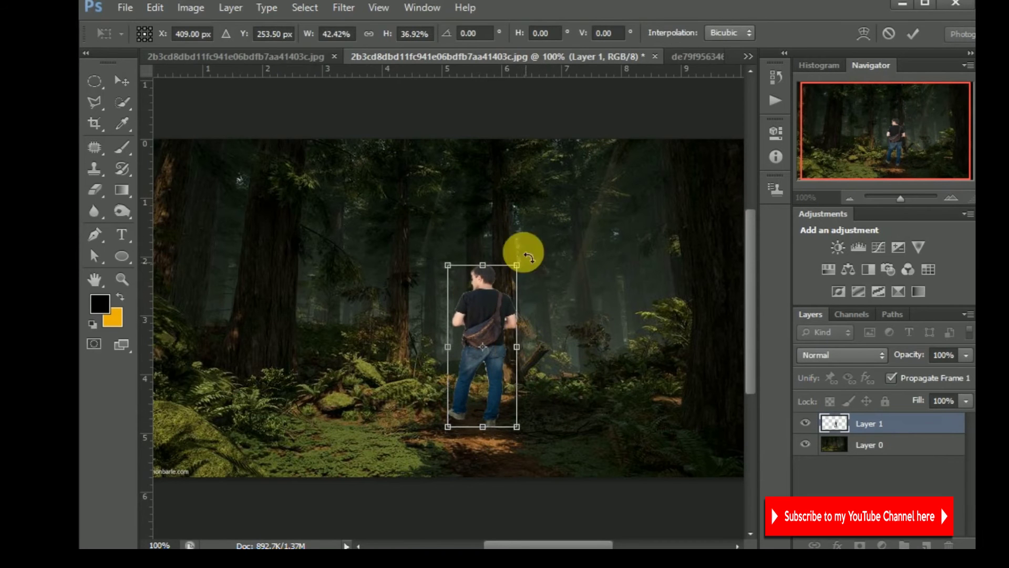
{"action": "left_click_drag", "start_coordinate": [521, 270], "coordinate": [525, 257]}
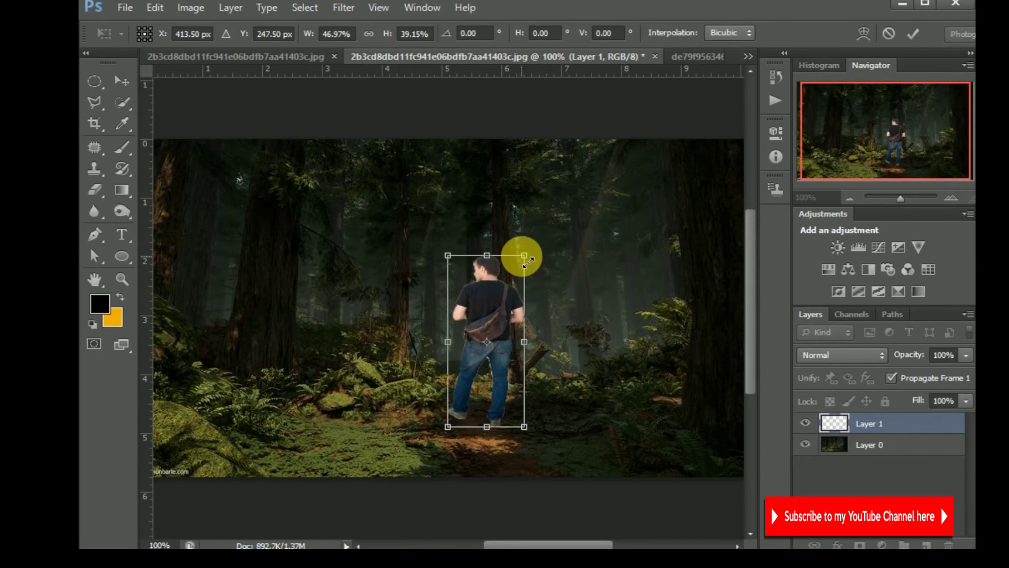
{"action": "left_click", "coordinate": [912, 34]}
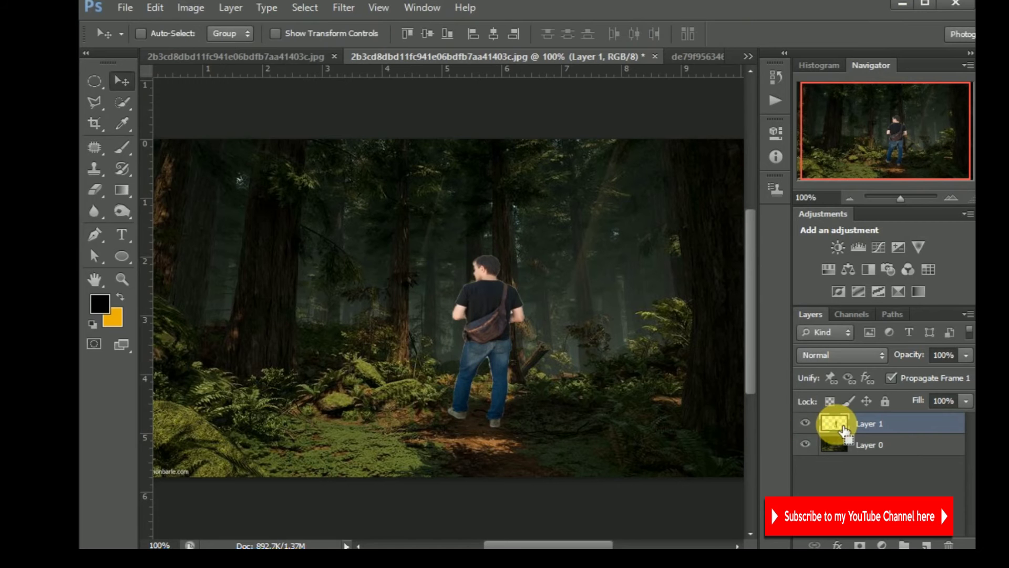
Load the man's selection and pick the Drop Shadow Square 8 pixels brush.
{"action": "left_click", "coordinate": [834, 423], "text": "ctrl"}
{"action": "left_click", "coordinate": [122, 147]}
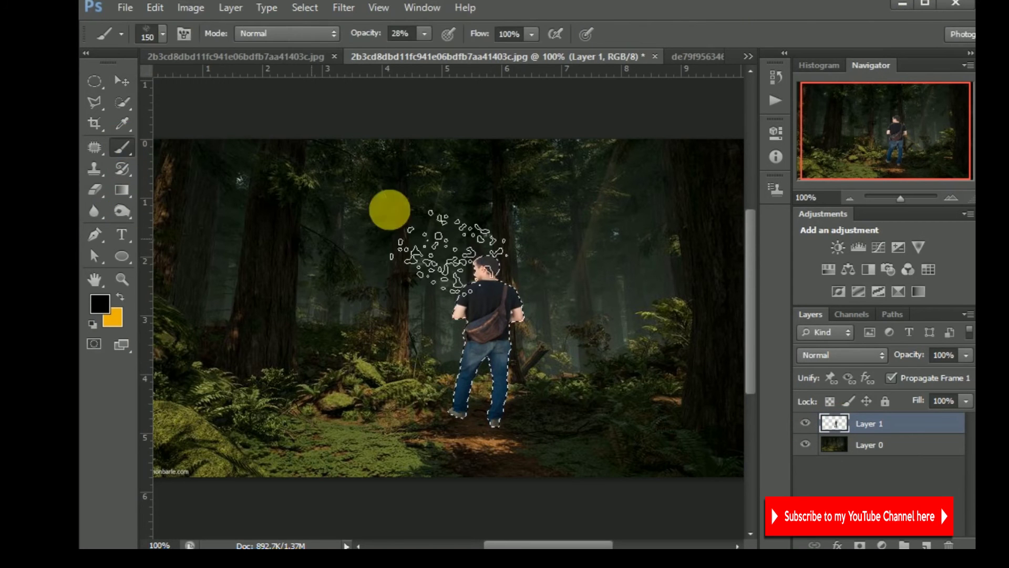
{"action": "left_click", "coordinate": [163, 33]}
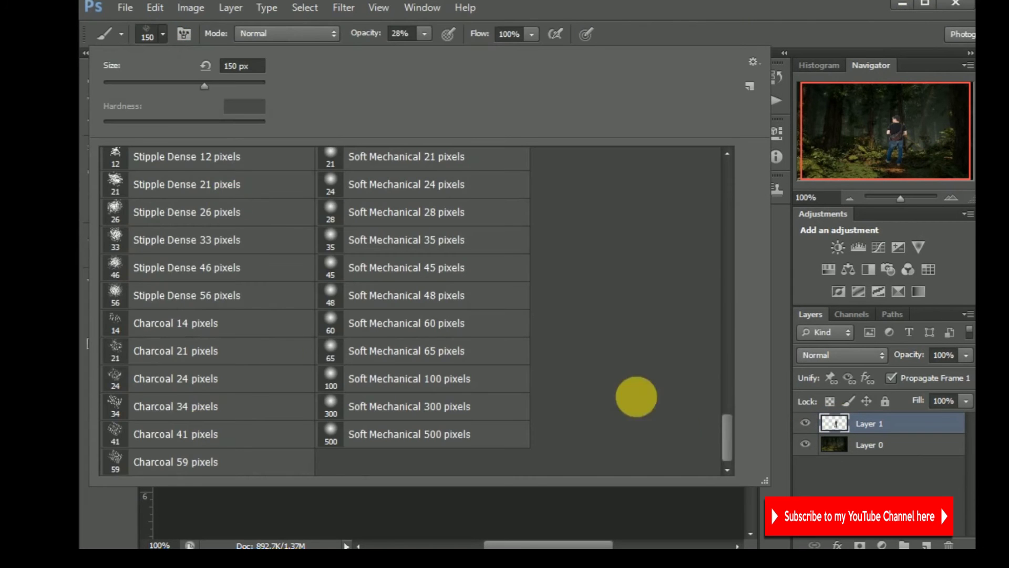
{"action": "left_click_drag", "start_coordinate": [717, 432], "coordinate": [716, 268]}
{"action": "left_click", "coordinate": [185, 325]}
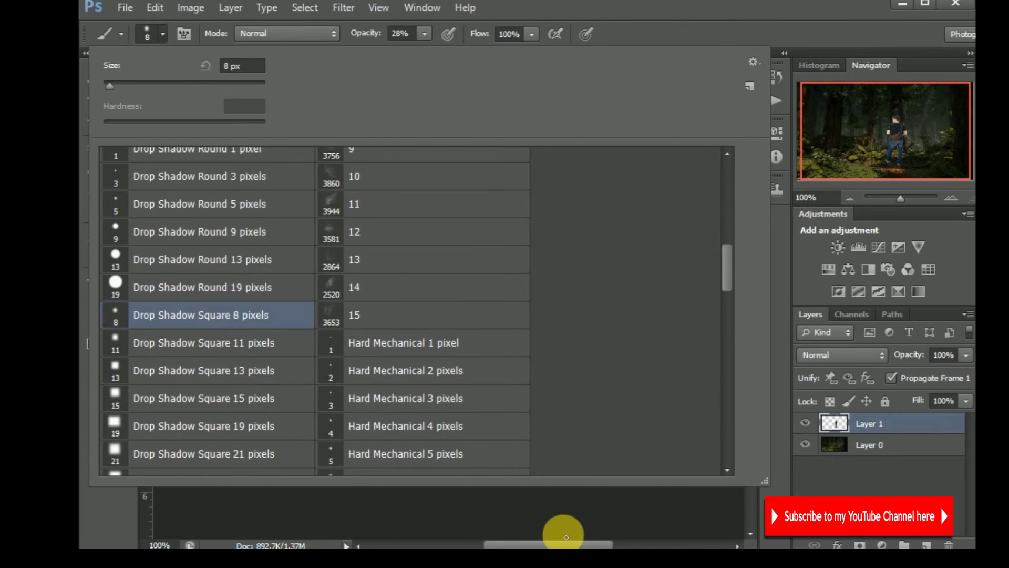
{"action": "left_click", "coordinate": [651, 513]}
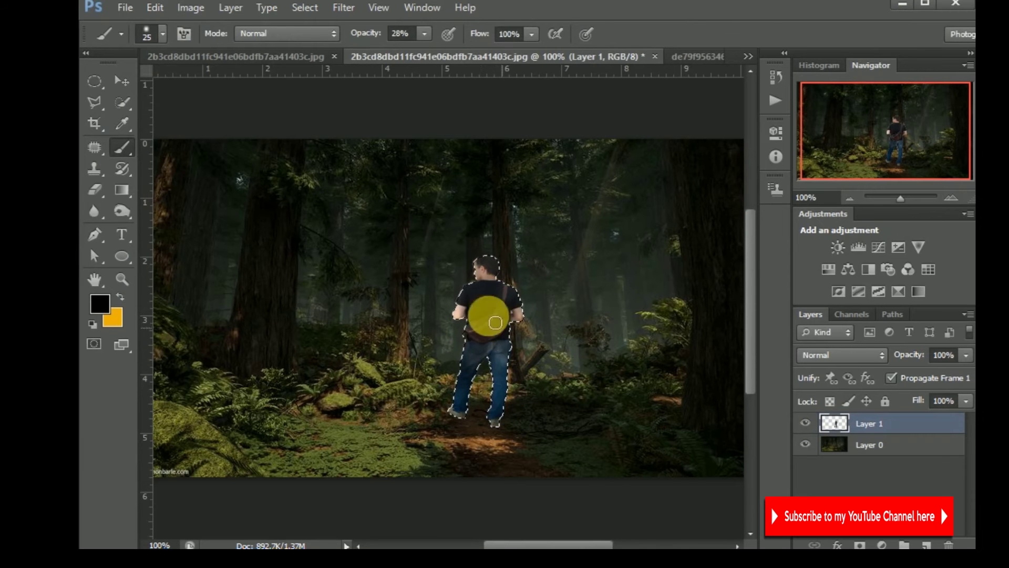
Paint black at 61% opacity over the man's body, jeans and legs to darken him.
{"action": "left_click", "coordinate": [424, 33]}
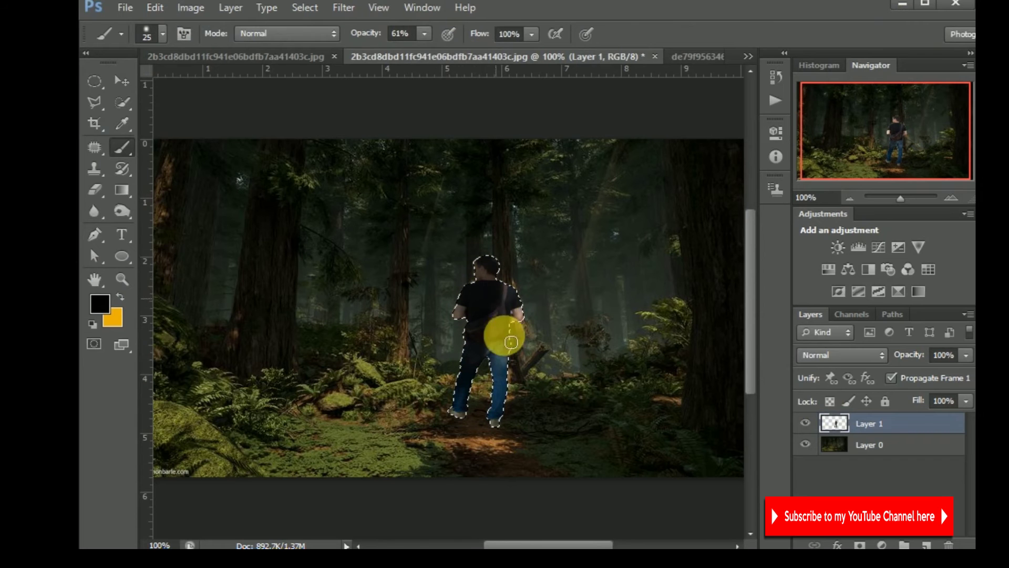
{"action": "mouse_move", "coordinate": [534, 323]}
{"action": "left_mouse_down"}
{"action": "mouse_move", "coordinate": [491, 405]}
{"action": "mouse_move", "coordinate": [485, 380]}
{"action": "mouse_move", "coordinate": [519, 418]}
{"action": "left_mouse_up"}
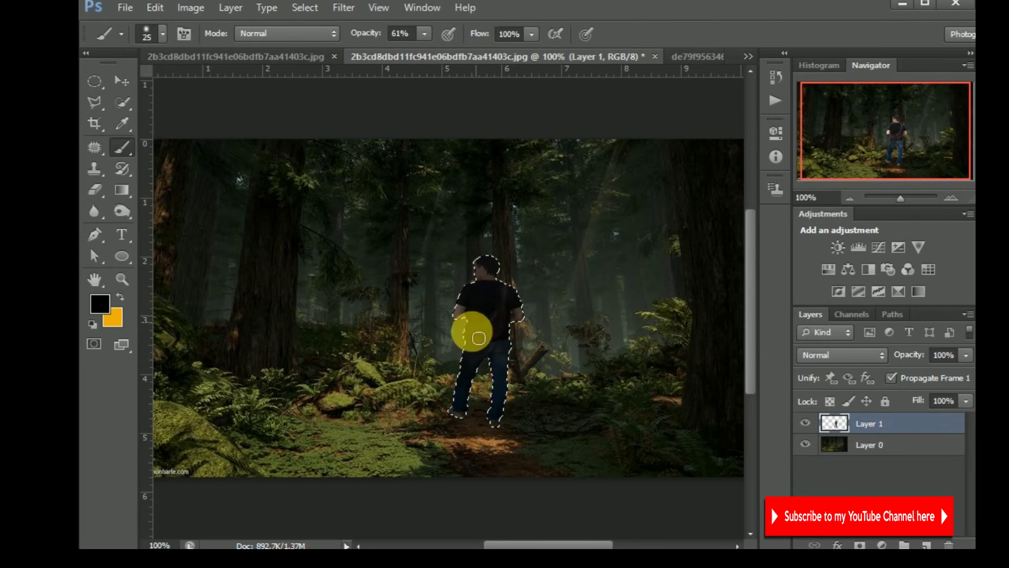
{"action": "mouse_move", "coordinate": [524, 337]}
{"action": "left_mouse_down"}
{"action": "mouse_move", "coordinate": [499, 405]}
{"action": "mouse_move", "coordinate": [513, 318]}
{"action": "left_mouse_up"}
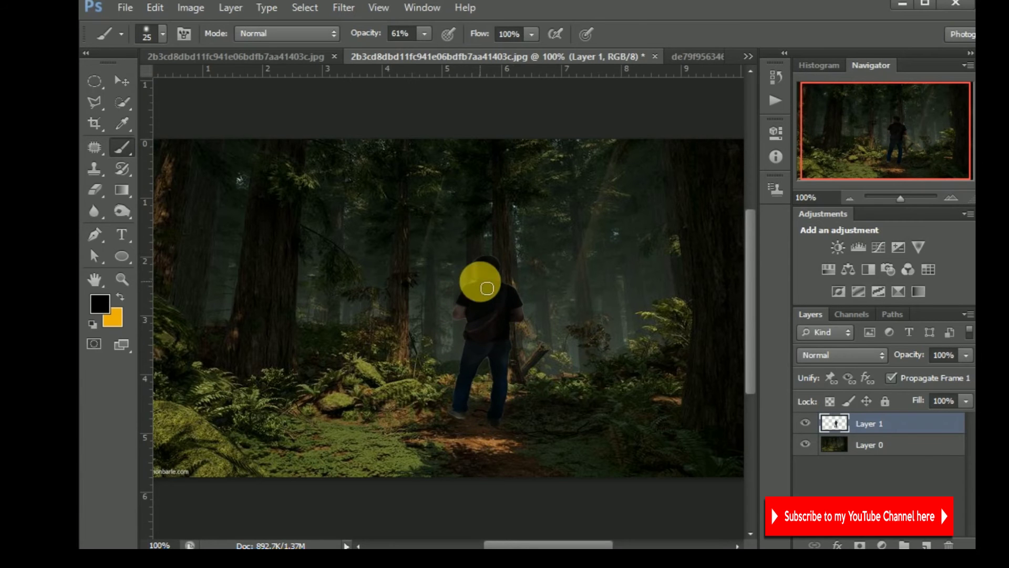
{"action": "key", "text": "ctrl+plus"}
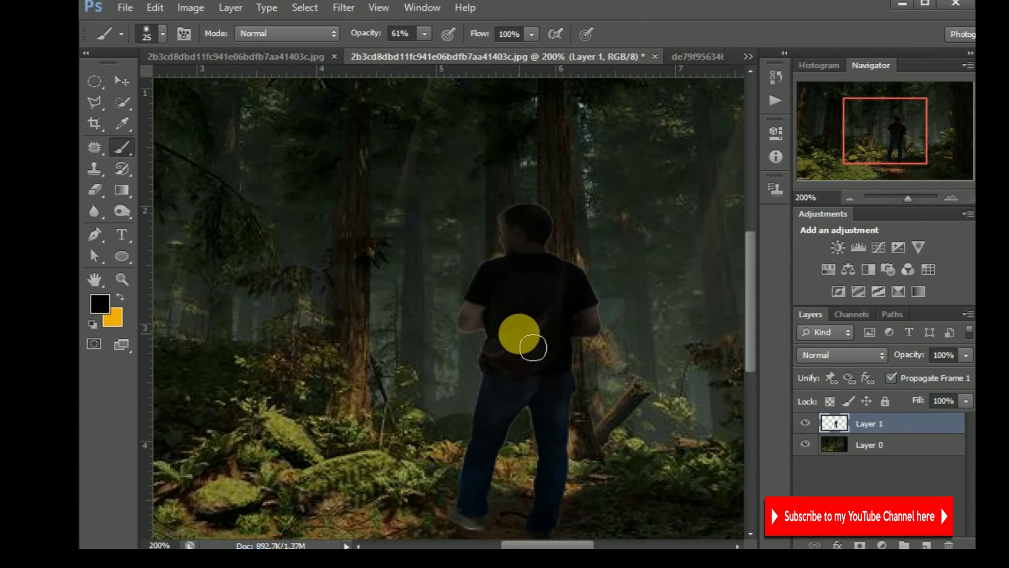
Duplicate Layer 1, then rotate and skew the copy to lie flat along the ground.
{"action": "key", "text": "ctrl+j"}
{"action": "key", "text": "v"}
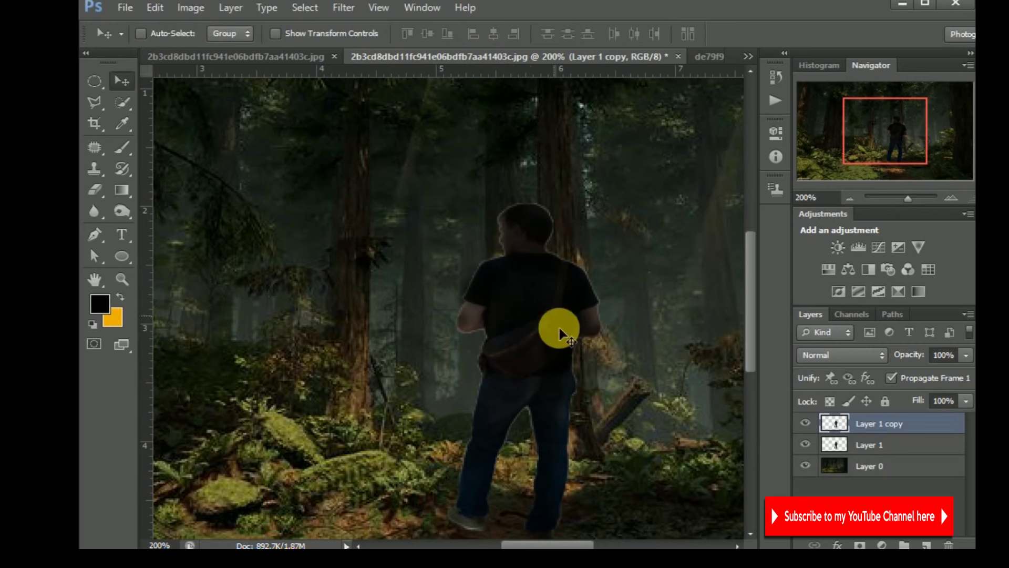
{"action": "left_click_drag", "start_coordinate": [530, 335], "coordinate": [610, 356]}
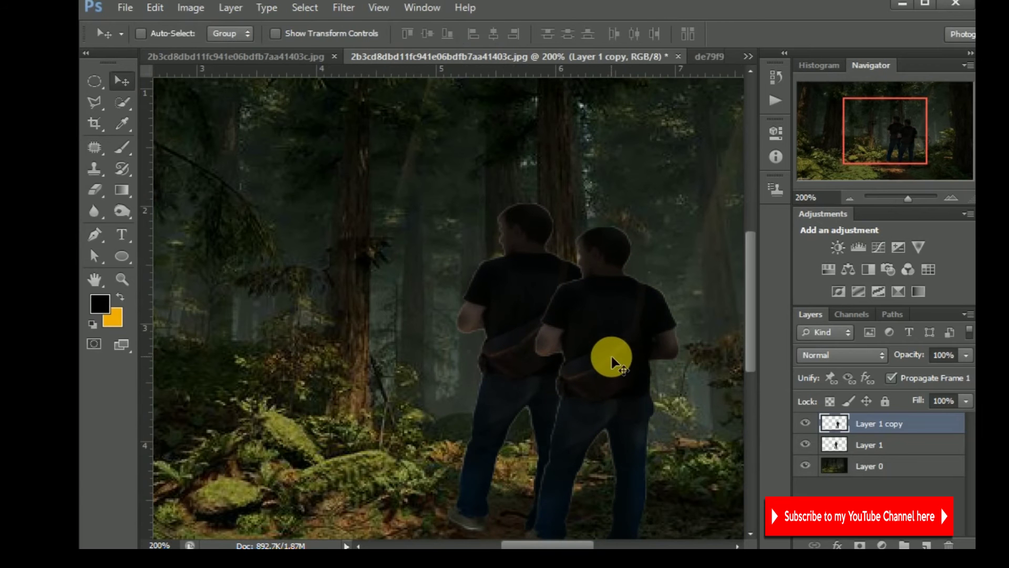
{"action": "key", "text": "ctrl+t"}
{"action": "left_click_drag", "start_coordinate": [751, 305], "coordinate": [752, 349]}
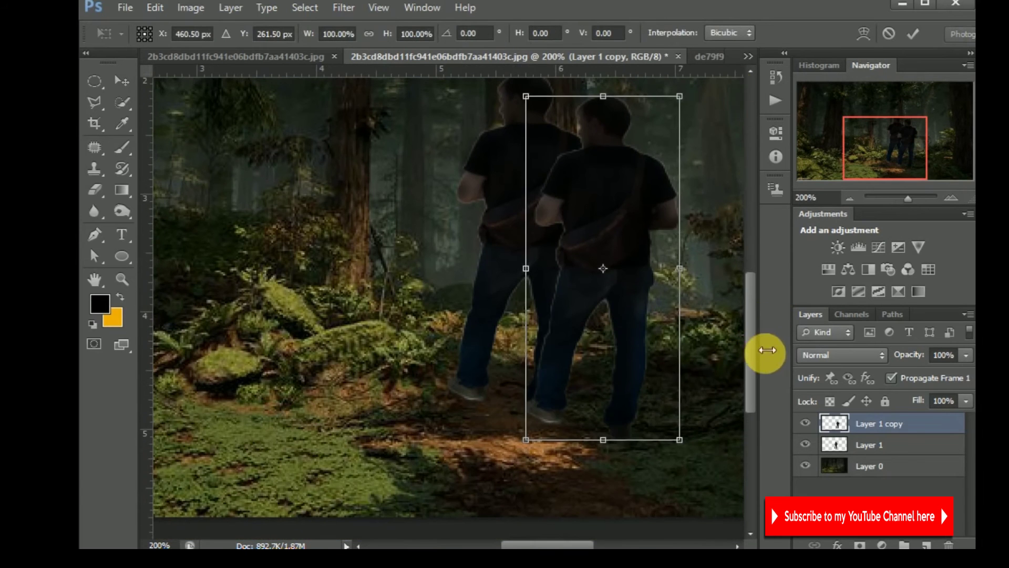
{"action": "left_click_drag", "start_coordinate": [738, 117], "coordinate": [440, 375]}
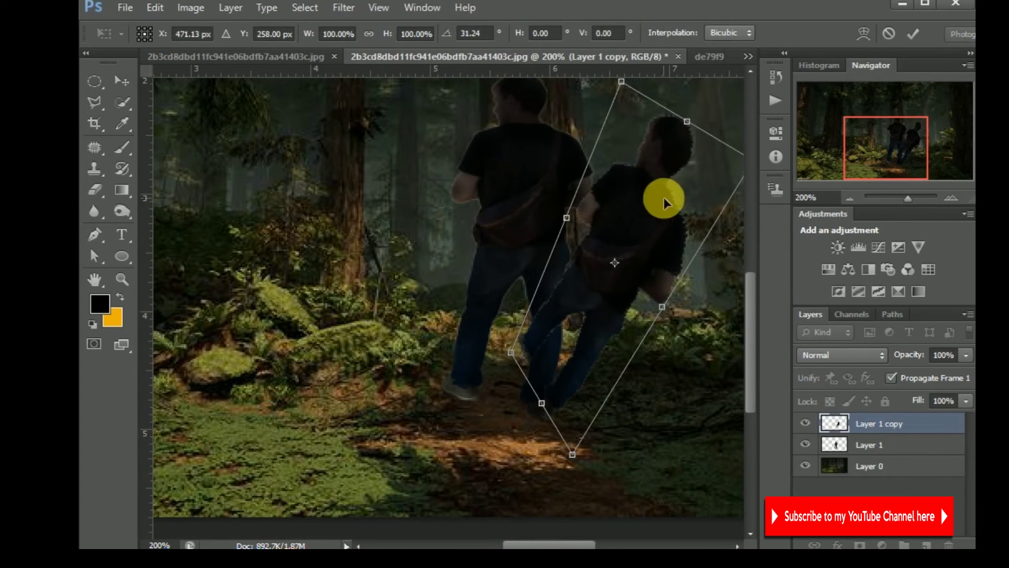
{"action": "mouse_move", "coordinate": [657, 198]}
{"action": "left_mouse_down"}
{"action": "mouse_move", "coordinate": [664, 288]}
{"action": "mouse_move", "coordinate": [555, 351]}
{"action": "mouse_move", "coordinate": [556, 322]}
{"action": "left_mouse_up"}
{"action": "key", "text": "ctrl+minus"}
{"action": "mouse_move", "coordinate": [640, 331]}
{"action": "left_mouse_down"}
{"action": "mouse_move", "coordinate": [489, 456]}
{"action": "mouse_move", "coordinate": [482, 432]}
{"action": "left_mouse_up"}
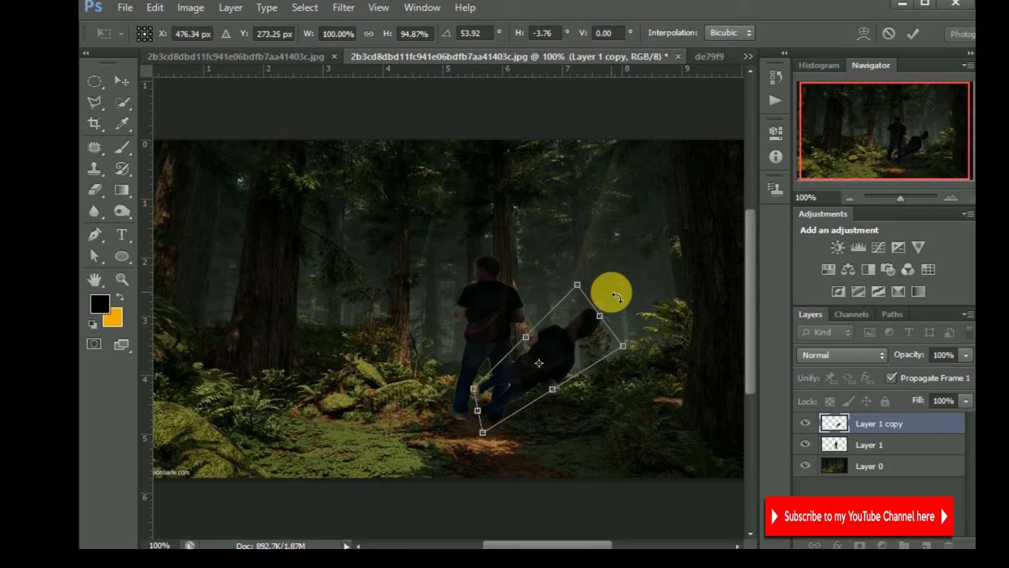
{"action": "left_click_drag", "start_coordinate": [623, 304], "coordinate": [612, 282]}
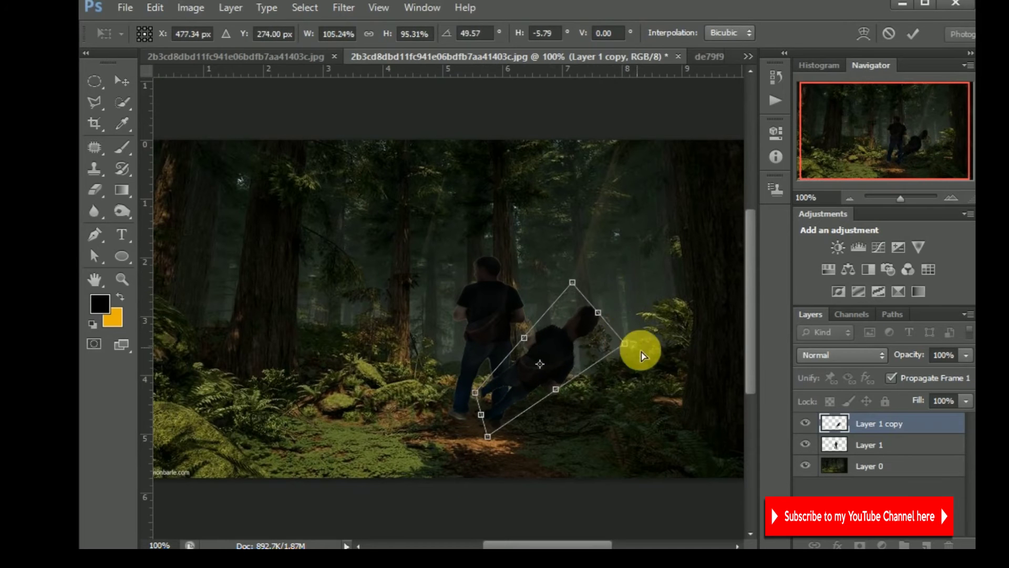
{"action": "mouse_move", "coordinate": [615, 333]}
{"action": "left_mouse_down"}
{"action": "mouse_move", "coordinate": [660, 324]}
{"action": "mouse_move", "coordinate": [590, 318]}
{"action": "mouse_move", "coordinate": [582, 354]}
{"action": "left_mouse_up"}
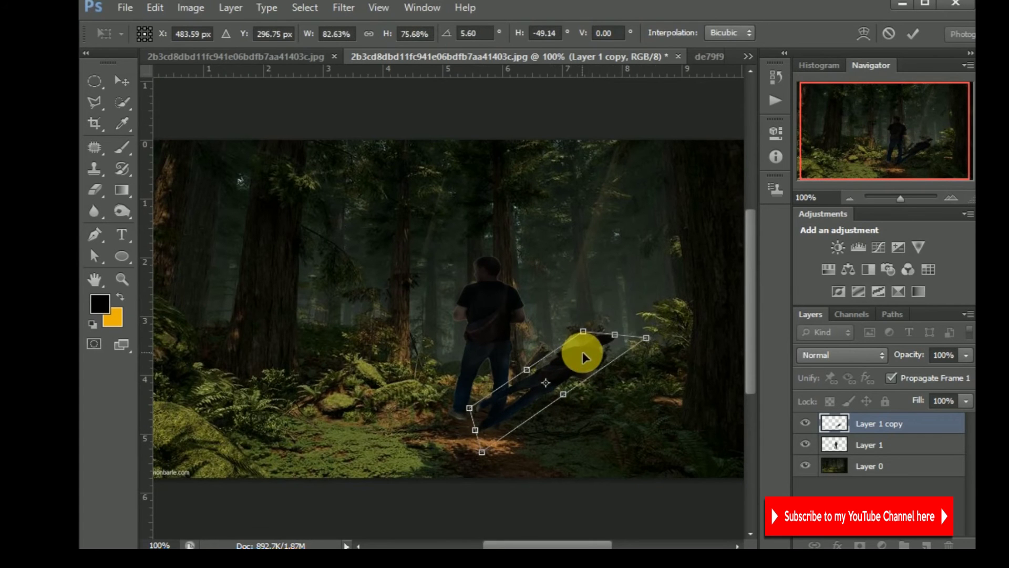
{"action": "left_click", "coordinate": [912, 33]}
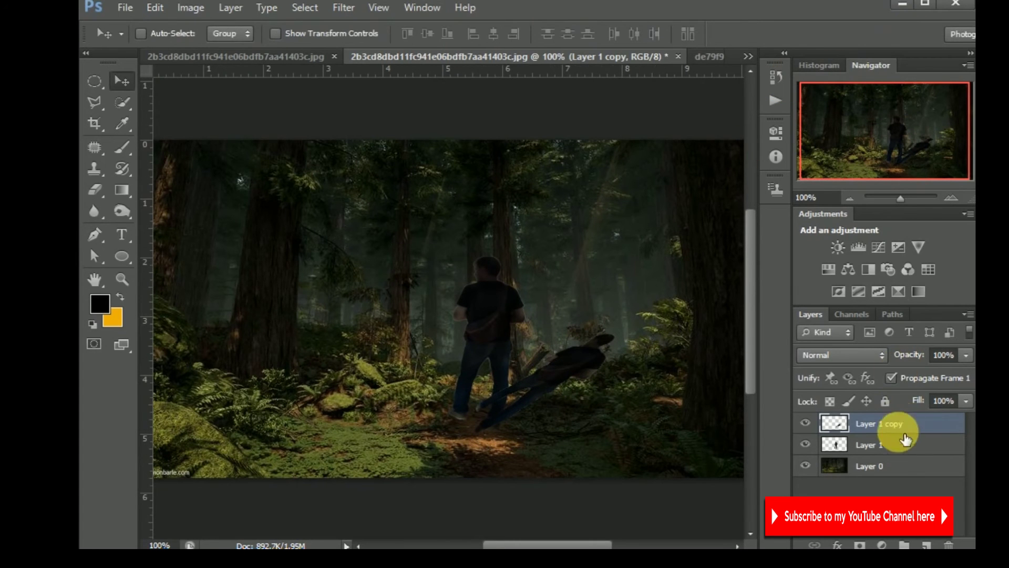
Move the copy beneath Layer 1, align it under his feet and flatten it to about 70% height.
{"action": "mouse_move", "coordinate": [905, 428]}
{"action": "left_mouse_down"}
{"action": "mouse_move", "coordinate": [910, 452]}
{"action": "mouse_move", "coordinate": [900, 437]}
{"action": "mouse_move", "coordinate": [899, 450]}
{"action": "left_mouse_up"}
{"action": "left_click_drag", "start_coordinate": [572, 383], "coordinate": [572, 374]}
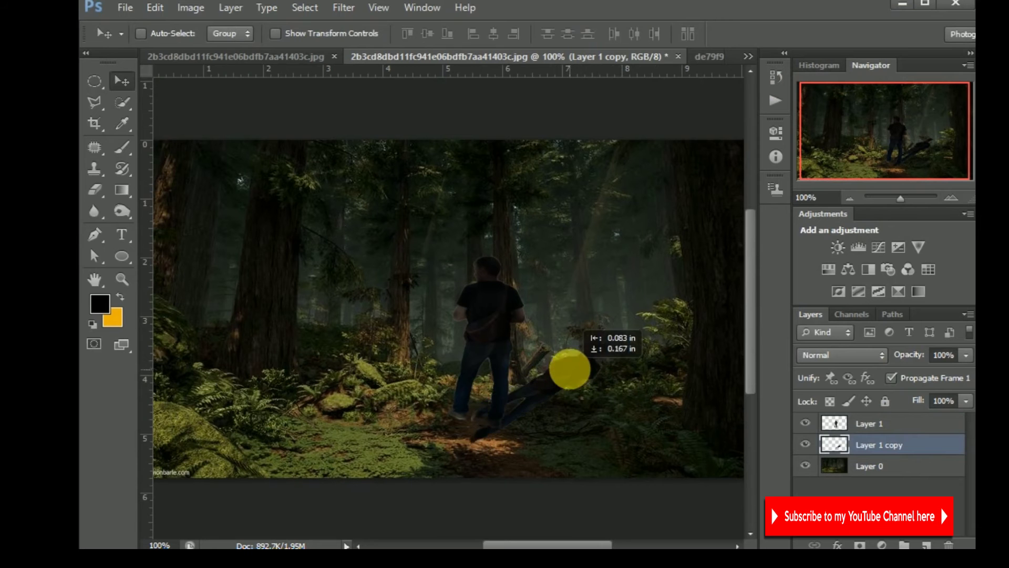
{"action": "key", "text": "ctrl+t"}
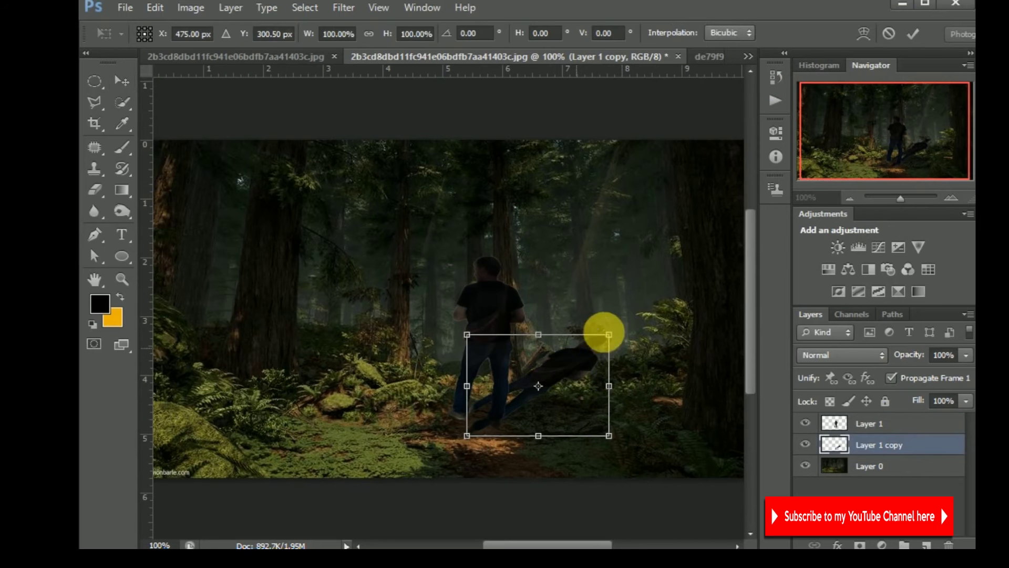
{"action": "left_click_drag", "start_coordinate": [609, 335], "coordinate": [621, 374]}
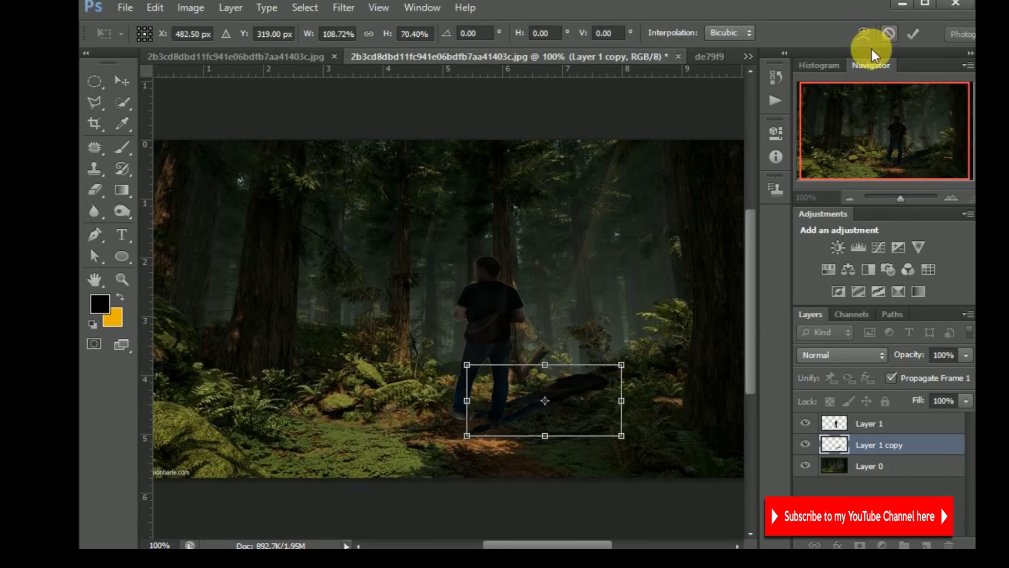
Paint the man's shadow solid black and lower its layer opacity to about 59%.
{"action": "left_click", "coordinate": [913, 36]}
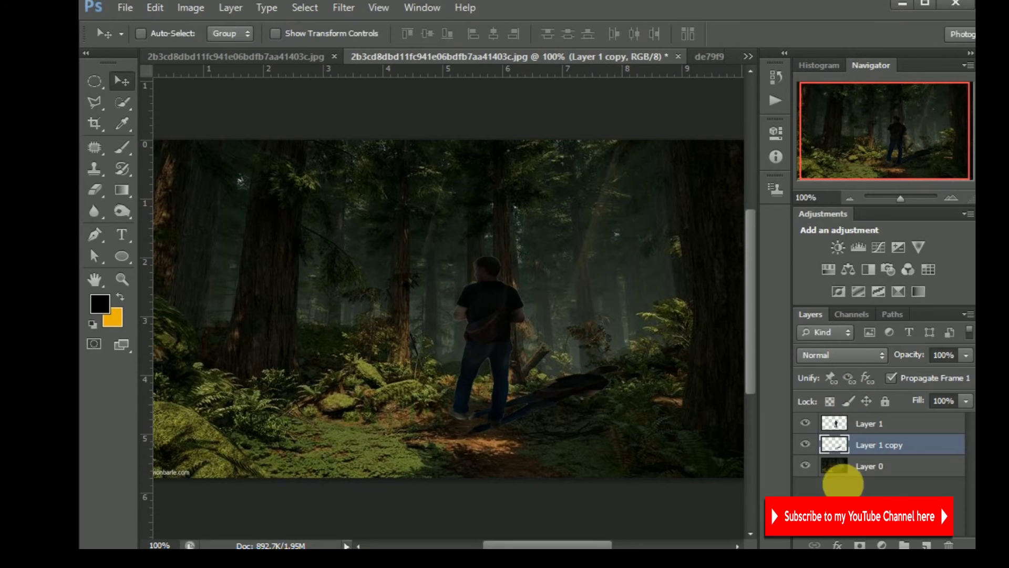
{"action": "left_click", "coordinate": [122, 147]}
{"action": "mouse_move", "coordinate": [572, 392]}
{"action": "left_mouse_down"}
{"action": "mouse_move", "coordinate": [464, 440]}
{"action": "mouse_move", "coordinate": [613, 360]}
{"action": "mouse_move", "coordinate": [554, 408]}
{"action": "mouse_move", "coordinate": [588, 409]}
{"action": "left_mouse_up"}
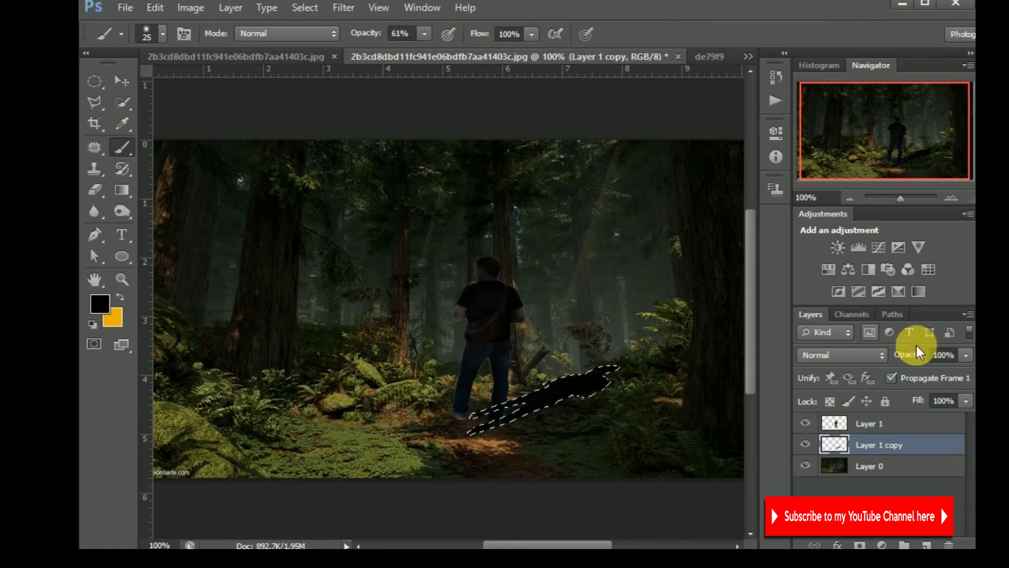
{"action": "left_click", "coordinate": [965, 355]}
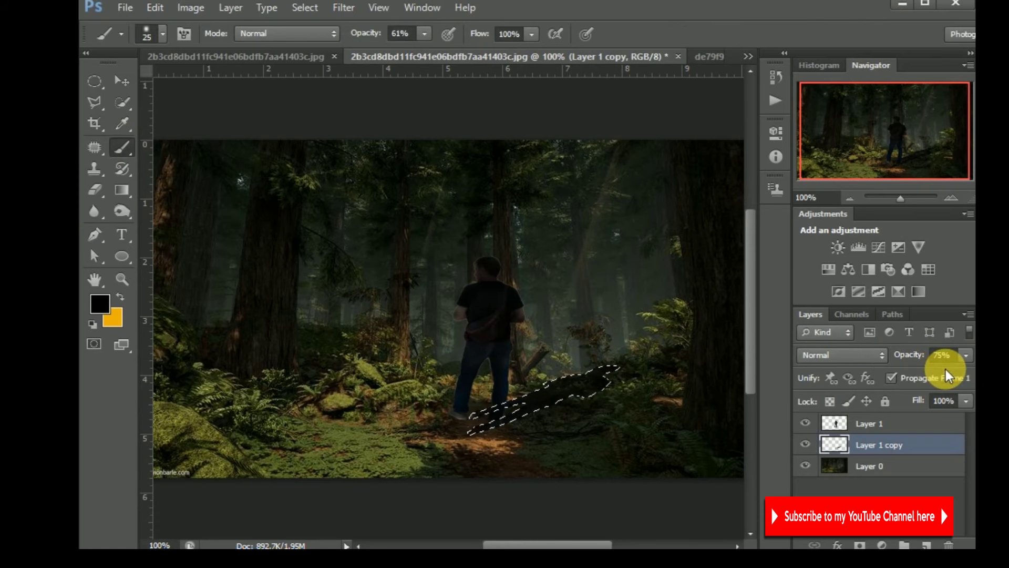
{"action": "left_click", "coordinate": [689, 407]}
{"action": "scroll", "coordinate": [668, 425], "scroll_direction": "up", "scroll_amount": 2}
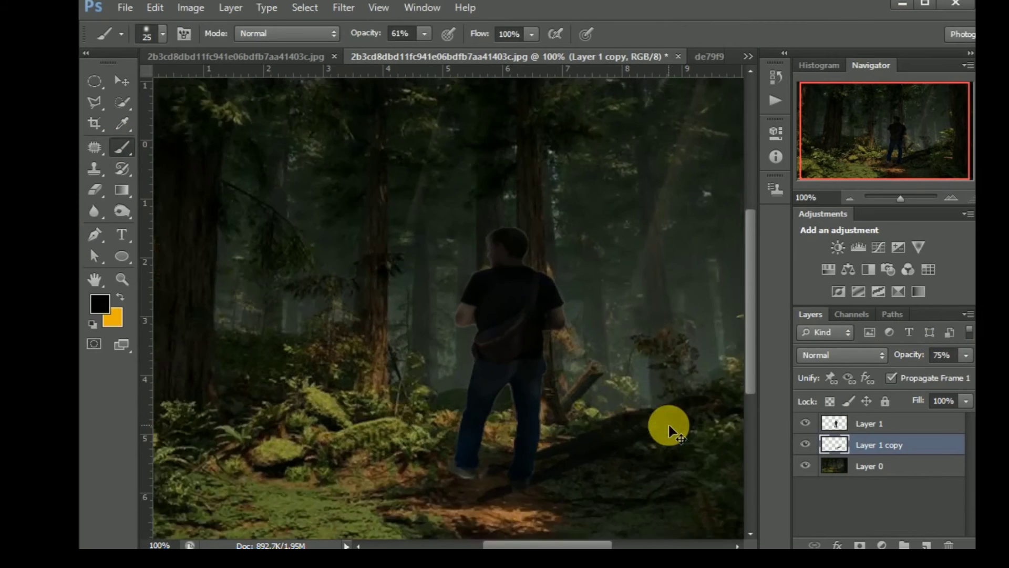
{"action": "scroll", "coordinate": [668, 425], "scroll_direction": "down", "scroll_amount": 2}
{"action": "left_click", "coordinate": [962, 354]}
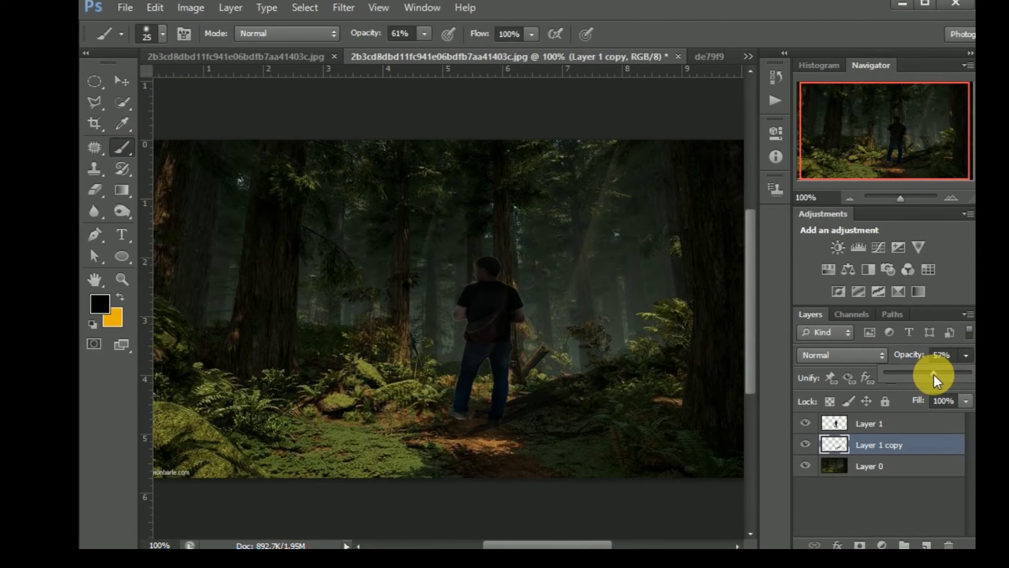
{"action": "left_click", "coordinate": [439, 534]}
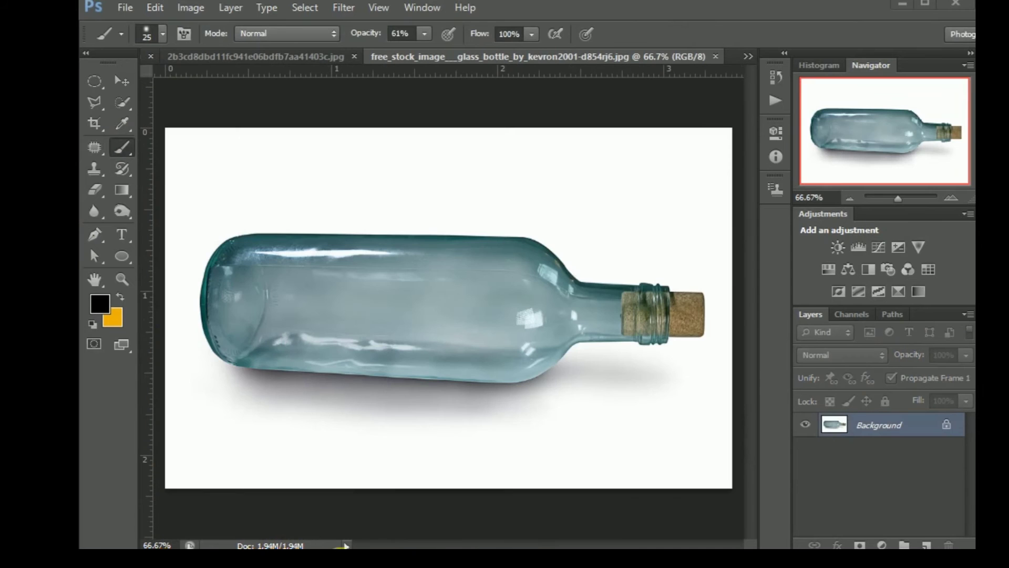
Isolate the bottle by Magic Wand-selecting its white background and shadow and inverting, then return to the forest.
{"action": "left_click_drag", "start_coordinate": [123, 99], "coordinate": [197, 114]}
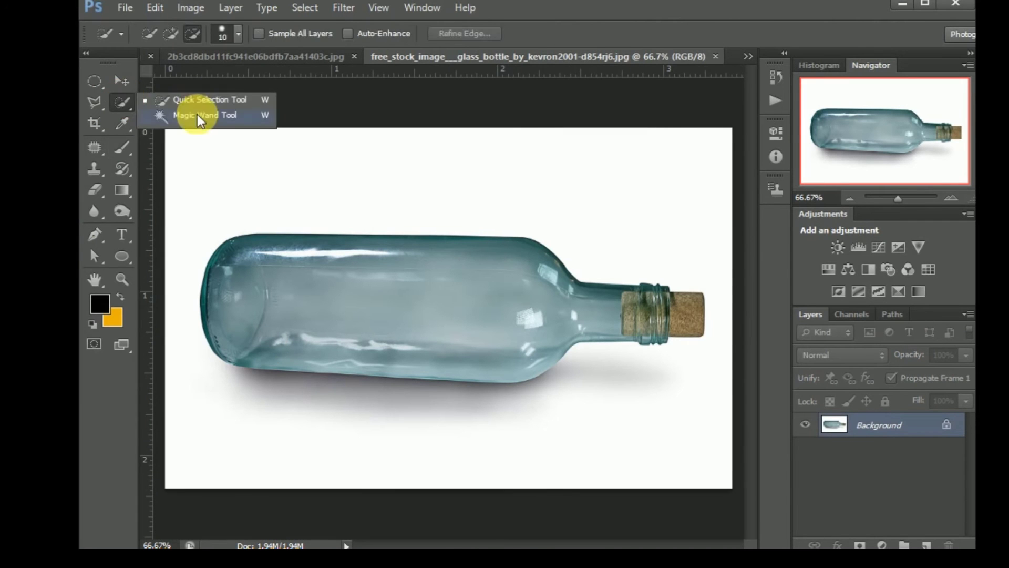
{"action": "left_click", "coordinate": [387, 197]}
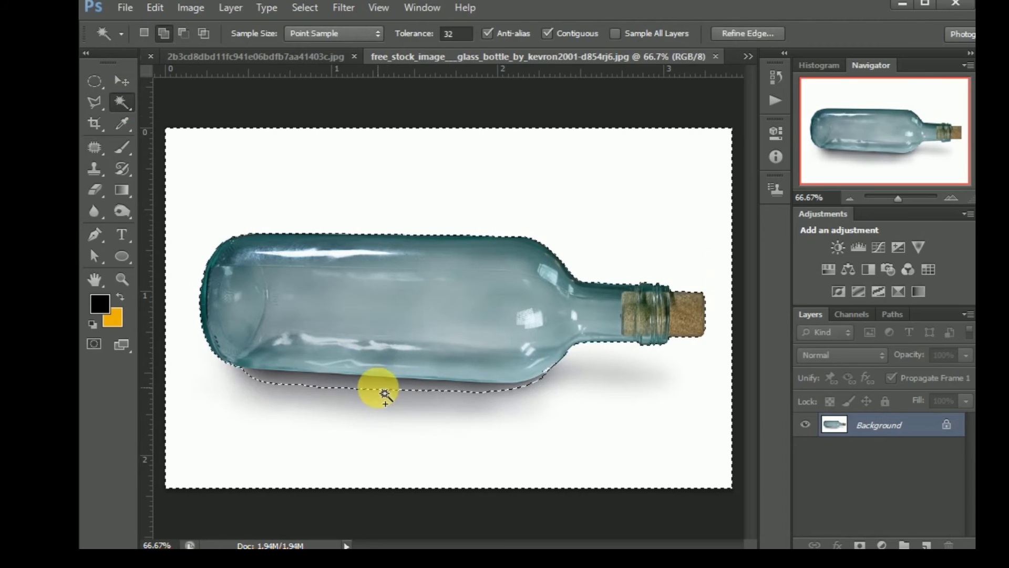
{"action": "left_click", "coordinate": [380, 390]}
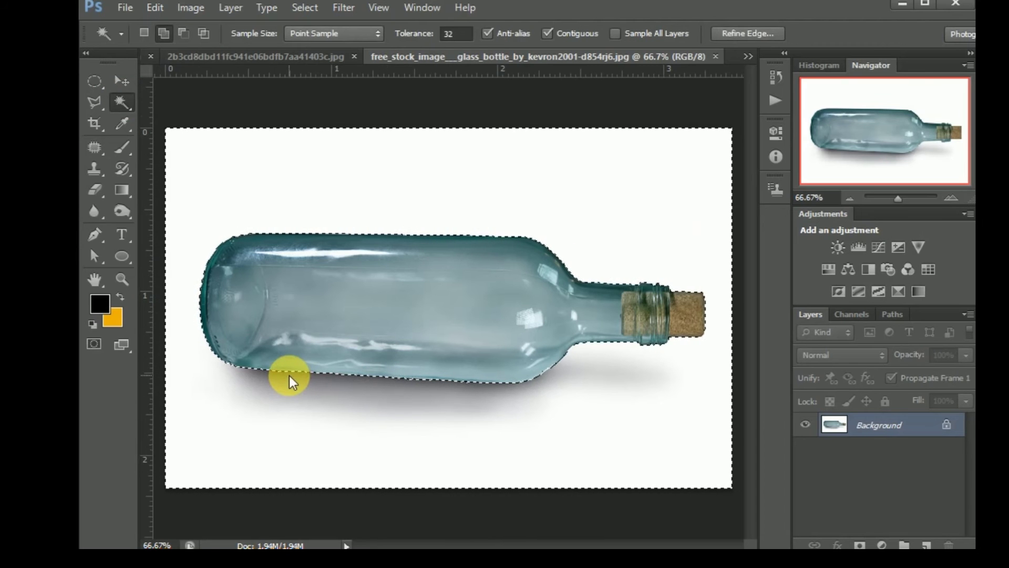
{"action": "key", "text": "ctrl+shift+i"}
{"action": "key", "text": "v"}
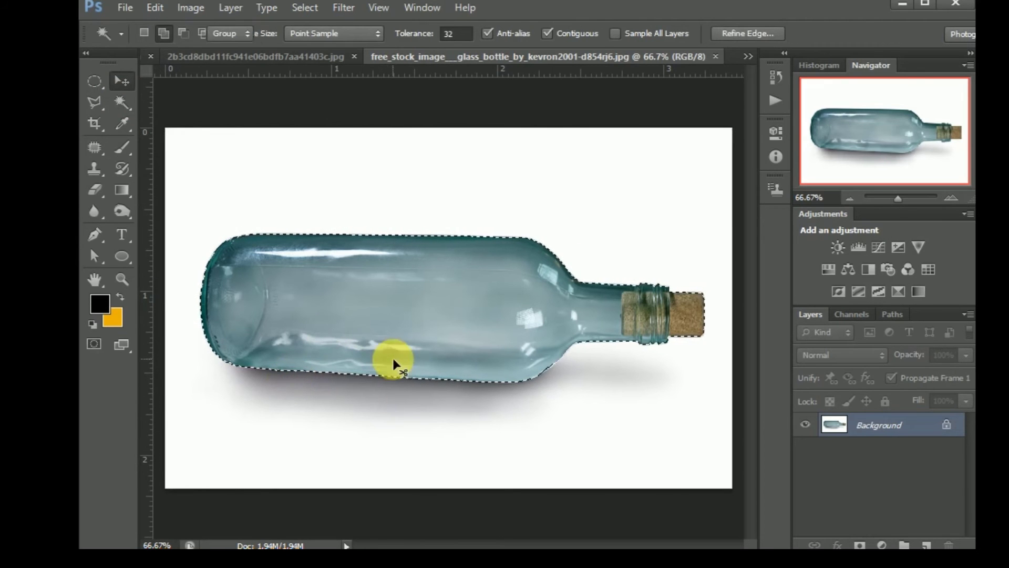
{"action": "mouse_move", "coordinate": [425, 311]}
{"action": "left_mouse_down"}
{"action": "mouse_move", "coordinate": [409, 279]}
{"action": "mouse_move", "coordinate": [414, 251]}
{"action": "mouse_move", "coordinate": [368, 218]}
{"action": "mouse_move", "coordinate": [405, 270]}
{"action": "left_mouse_up"}
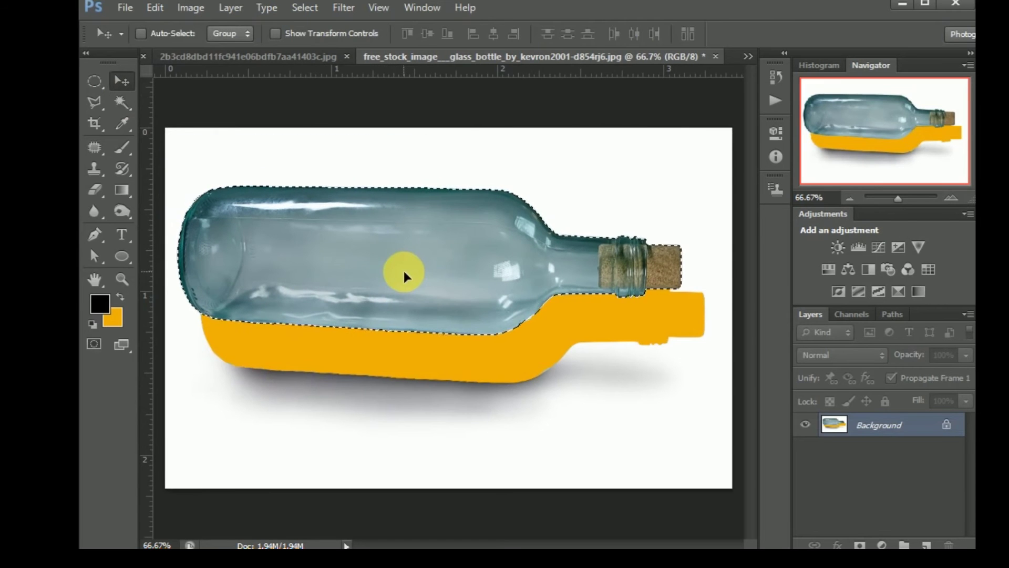
{"action": "key", "text": "ctrl+z"}
{"action": "left_click", "coordinate": [198, 55]}
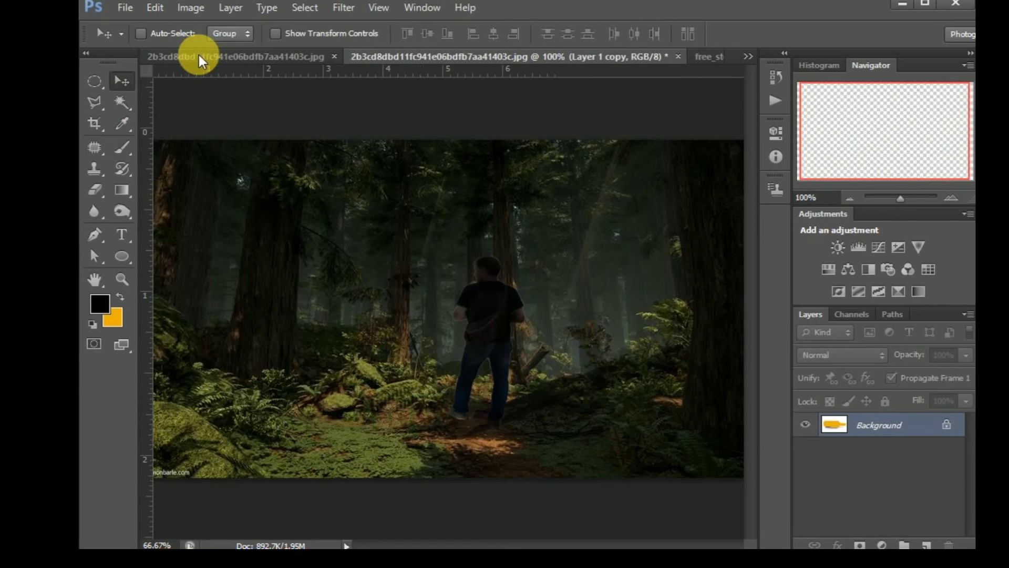
Paste the bottle into the forest as Layer 2 and shrink it from its top corners.
{"action": "key", "text": "ctrl+v"}
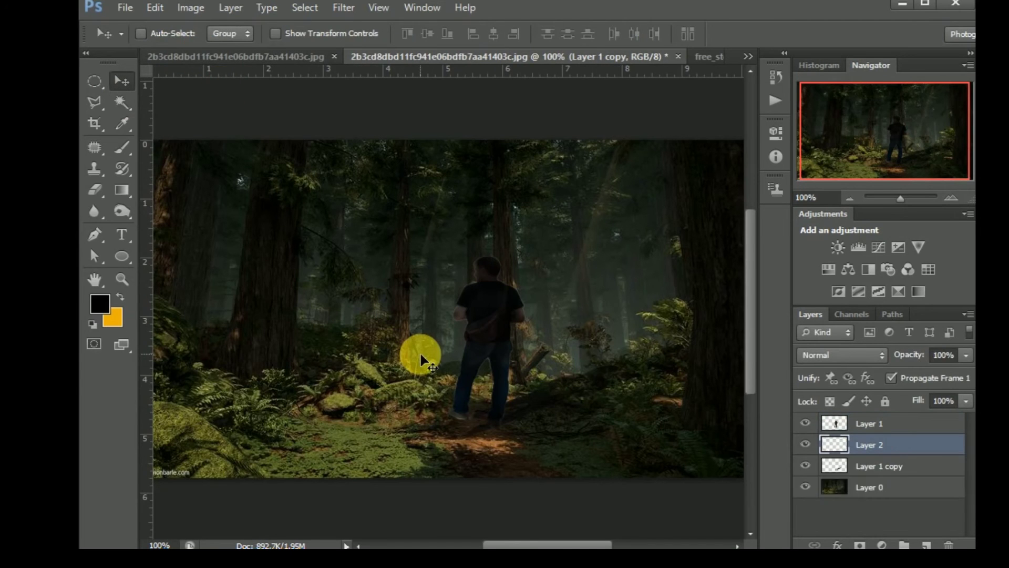
{"action": "left_click_drag", "start_coordinate": [432, 320], "coordinate": [417, 389]}
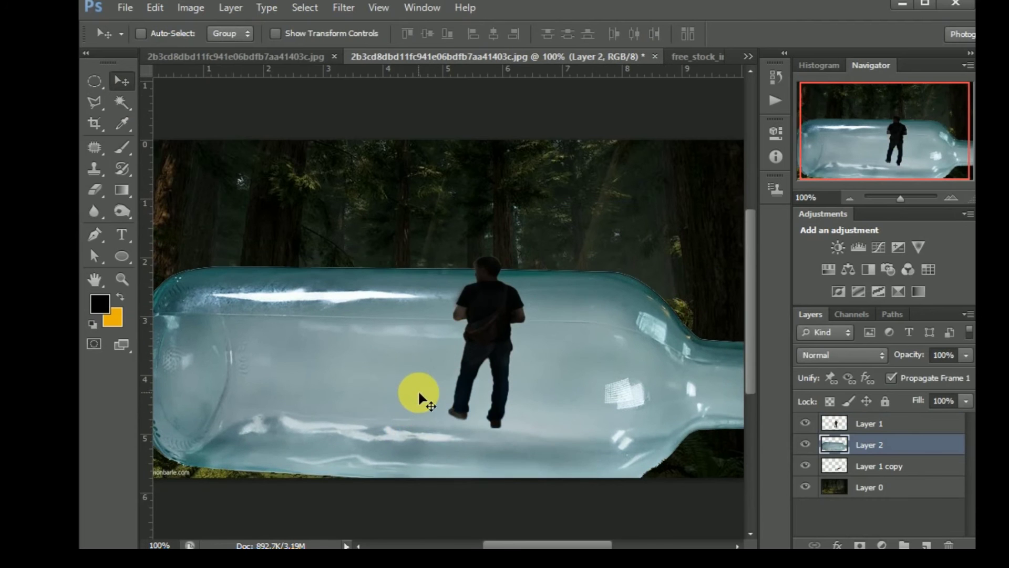
{"action": "key", "text": "ctrl+minus"}
{"action": "key", "text": "ctrl+t"}
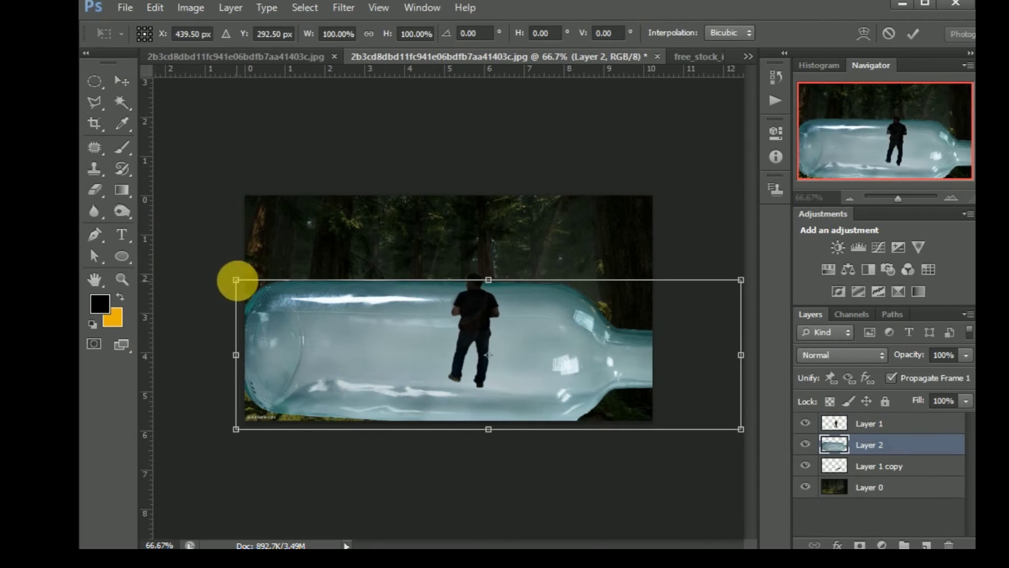
{"action": "left_click_drag", "start_coordinate": [236, 282], "coordinate": [305, 330]}
{"action": "left_click_drag", "start_coordinate": [601, 376], "coordinate": [496, 368]}
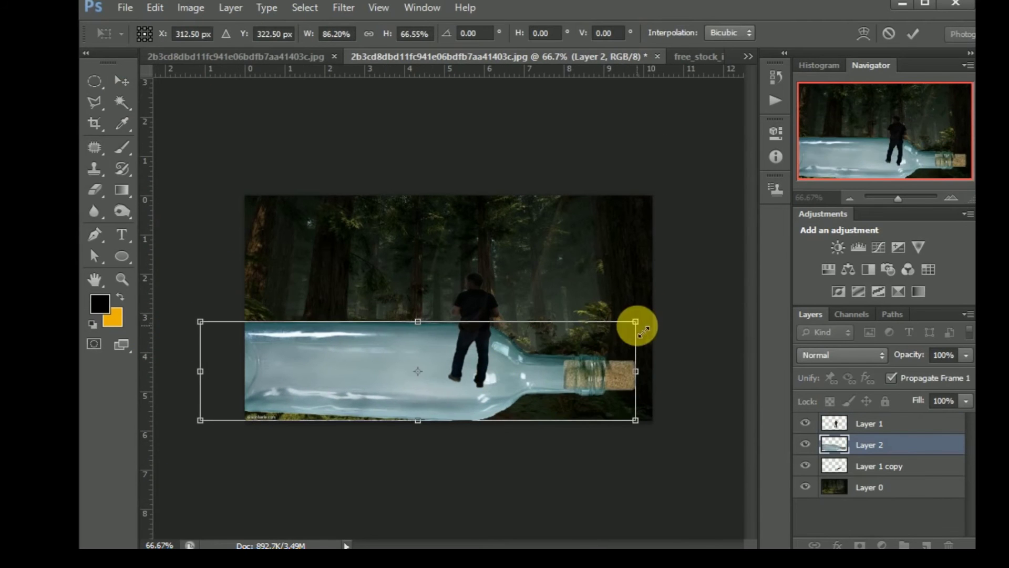
{"action": "left_click_drag", "start_coordinate": [635, 322], "coordinate": [583, 345]}
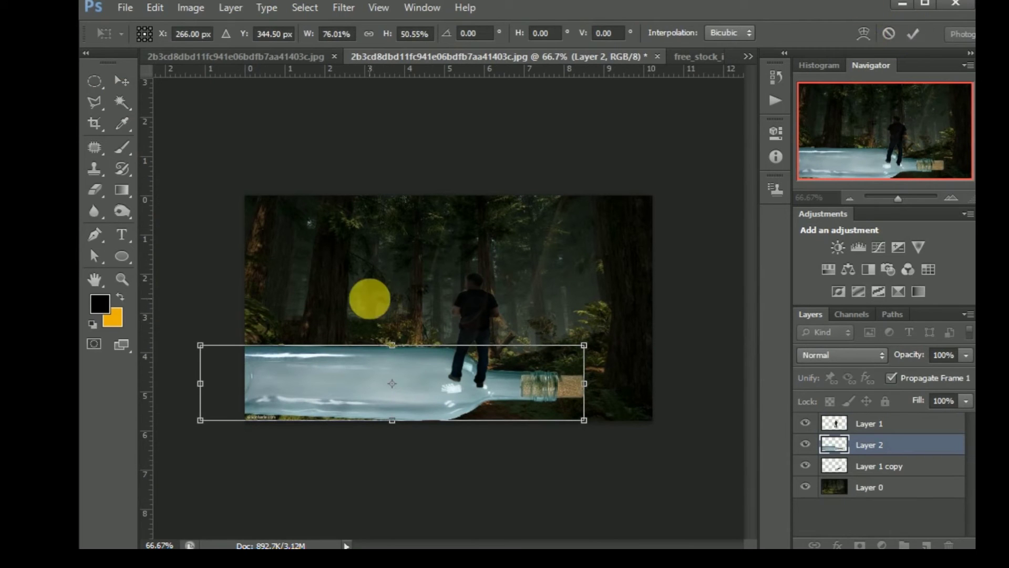
Narrow the bottle to about 58% width, slant it, and stack Layer 2 above Layer 1.
{"action": "left_click_drag", "start_coordinate": [214, 420], "coordinate": [243, 415]}
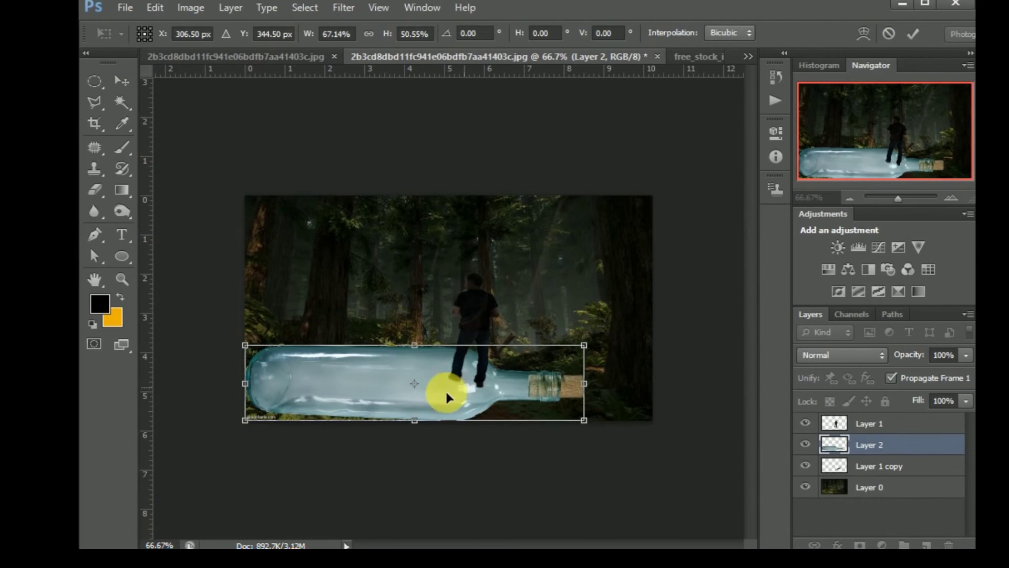
{"action": "left_click_drag", "start_coordinate": [446, 389], "coordinate": [404, 405]}
{"action": "mouse_move", "coordinate": [562, 429]}
{"action": "left_mouse_down"}
{"action": "mouse_move", "coordinate": [521, 422]}
{"action": "mouse_move", "coordinate": [521, 443]}
{"action": "left_mouse_up"}
{"action": "left_click_drag", "start_coordinate": [520, 356], "coordinate": [527, 356]}
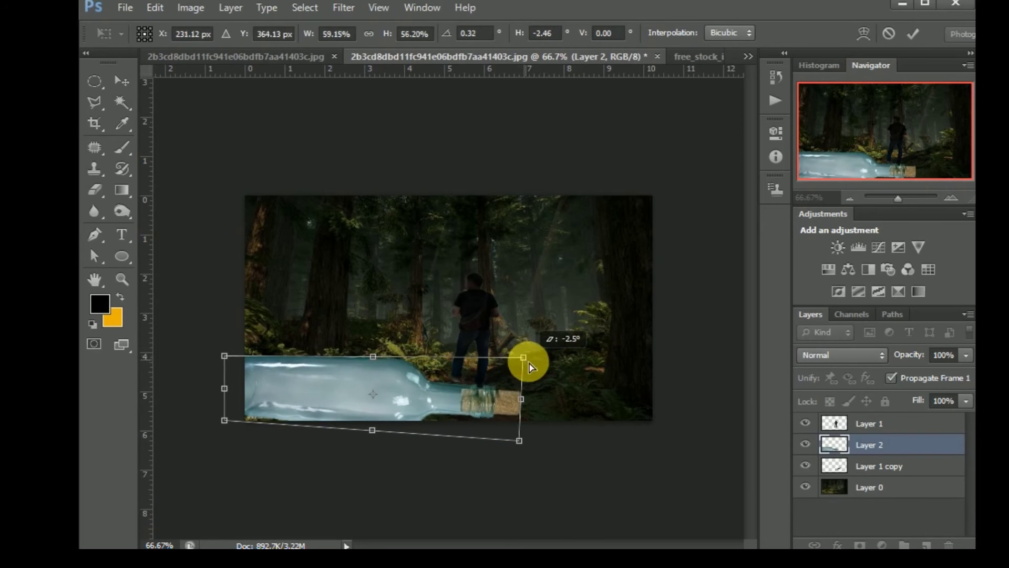
{"action": "left_click_drag", "start_coordinate": [407, 391], "coordinate": [409, 382]}
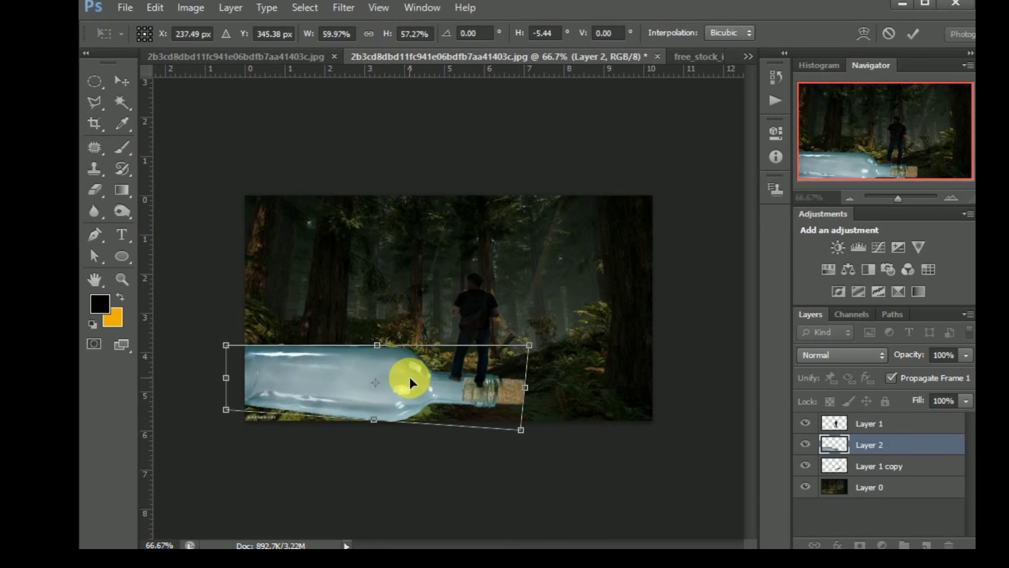
{"action": "left_click_drag", "start_coordinate": [227, 411], "coordinate": [227, 422]}
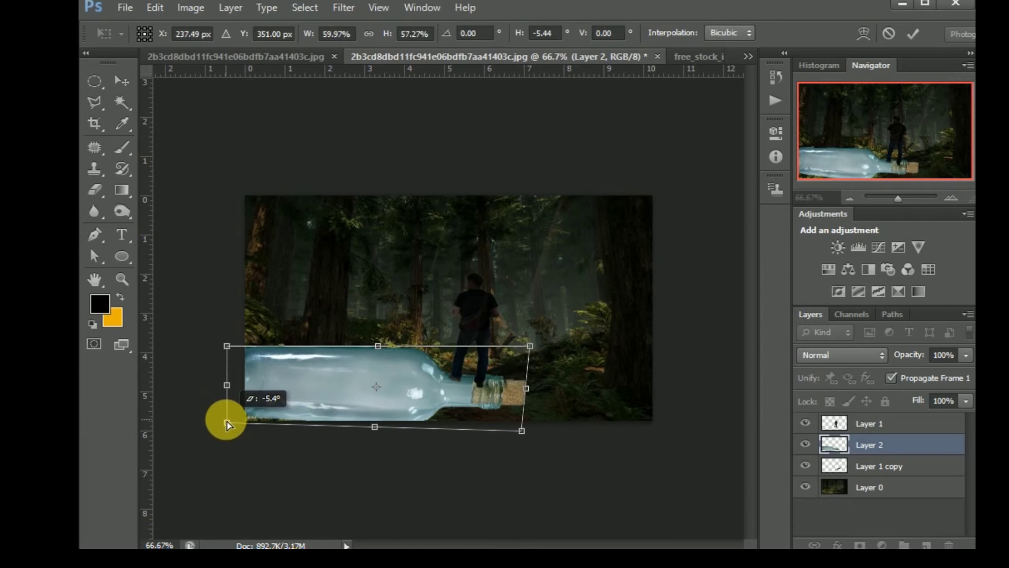
{"action": "left_click", "coordinate": [915, 30]}
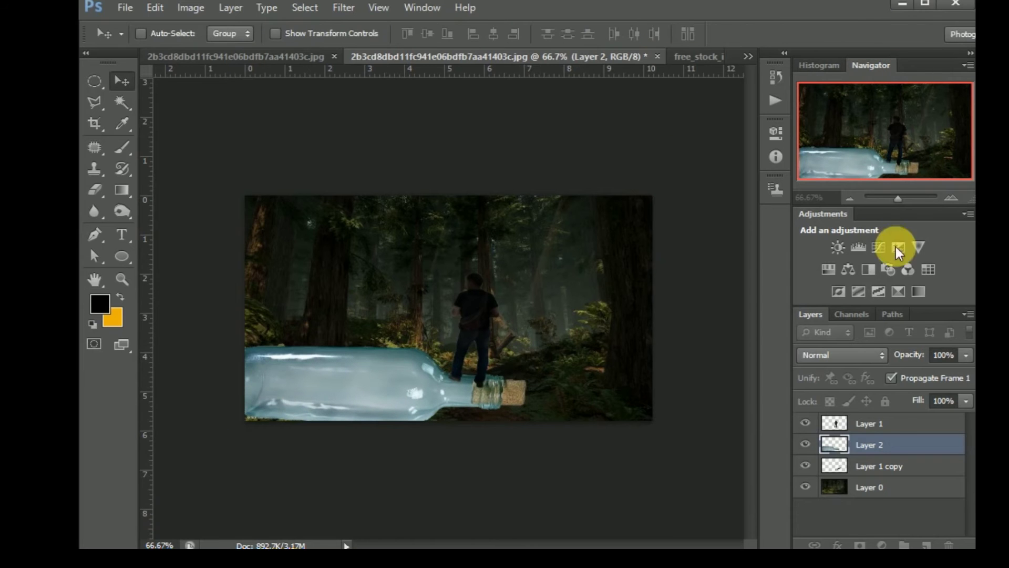
{"action": "left_click_drag", "start_coordinate": [892, 441], "coordinate": [886, 429]}
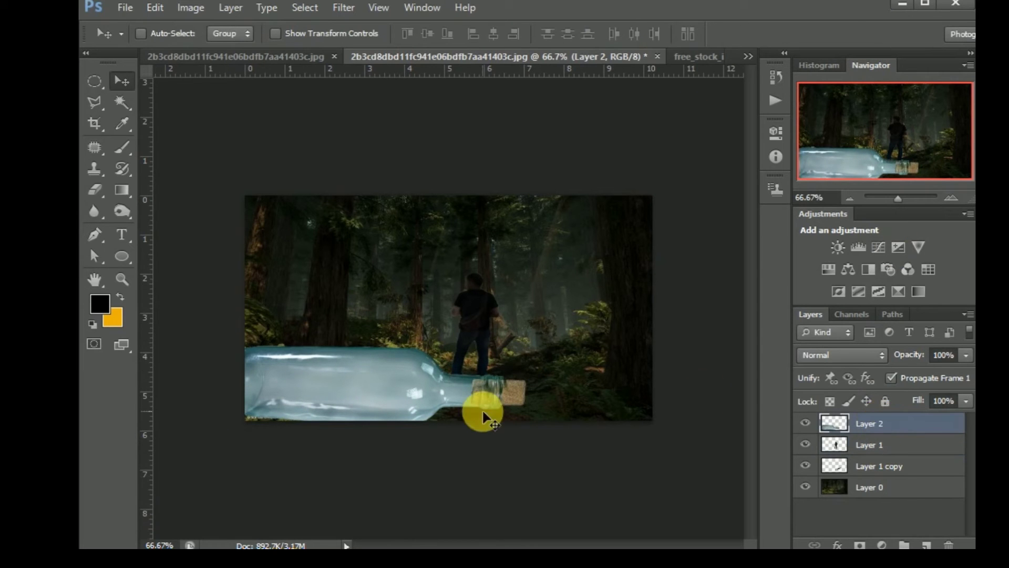
Bring the girl-on-barrels sea scene in as Layer 3 and squash it roughly onto the bottle.
{"action": "left_click_drag", "start_coordinate": [359, 373], "coordinate": [357, 377]}
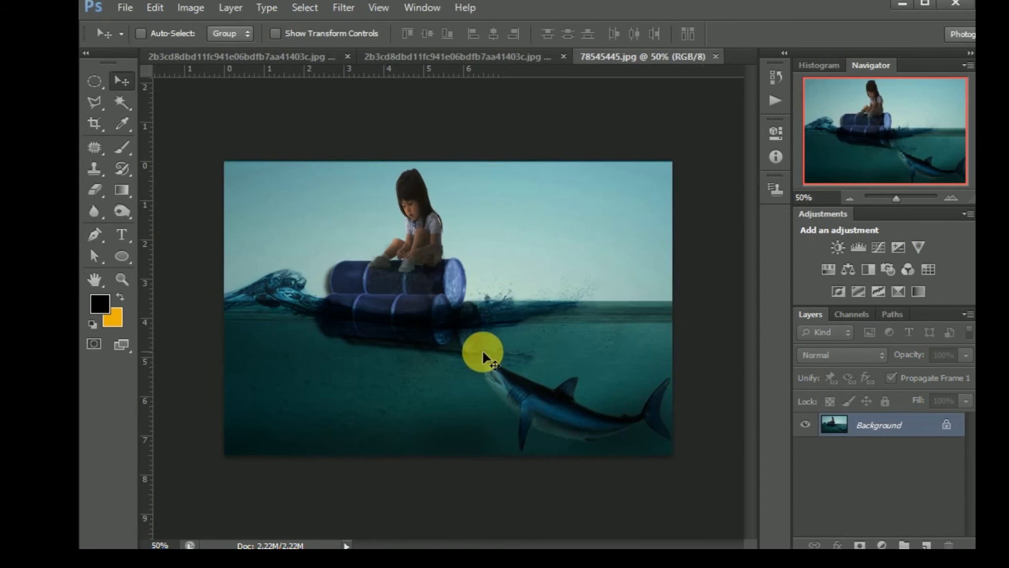
{"action": "mouse_move", "coordinate": [482, 358]}
{"action": "left_mouse_down"}
{"action": "mouse_move", "coordinate": [308, 63]}
{"action": "mouse_move", "coordinate": [559, 64]}
{"action": "mouse_move", "coordinate": [481, 386]}
{"action": "left_mouse_up"}
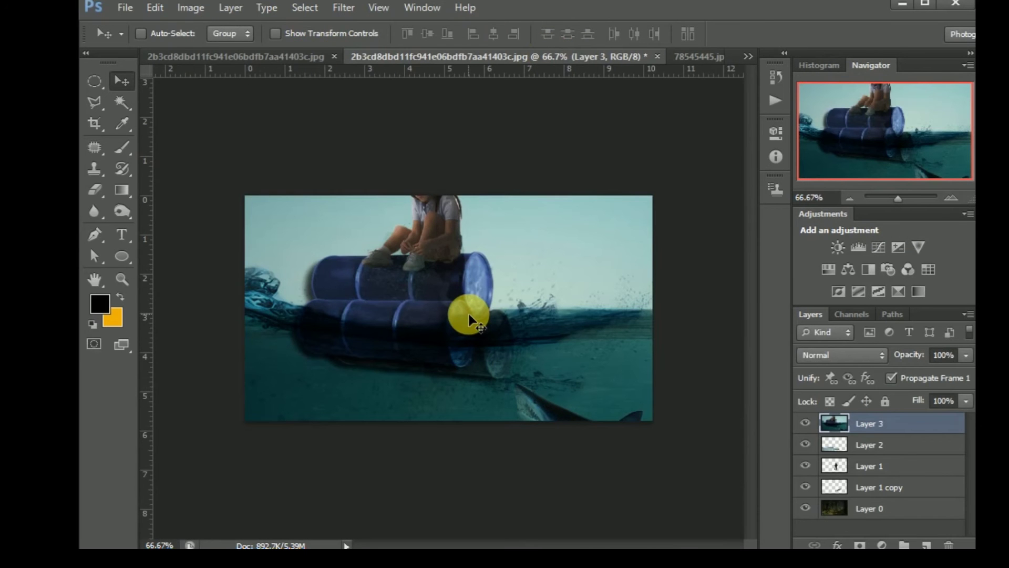
{"action": "key", "text": "ctrl+t"}
{"action": "left_click_drag", "start_coordinate": [469, 124], "coordinate": [469, 320]}
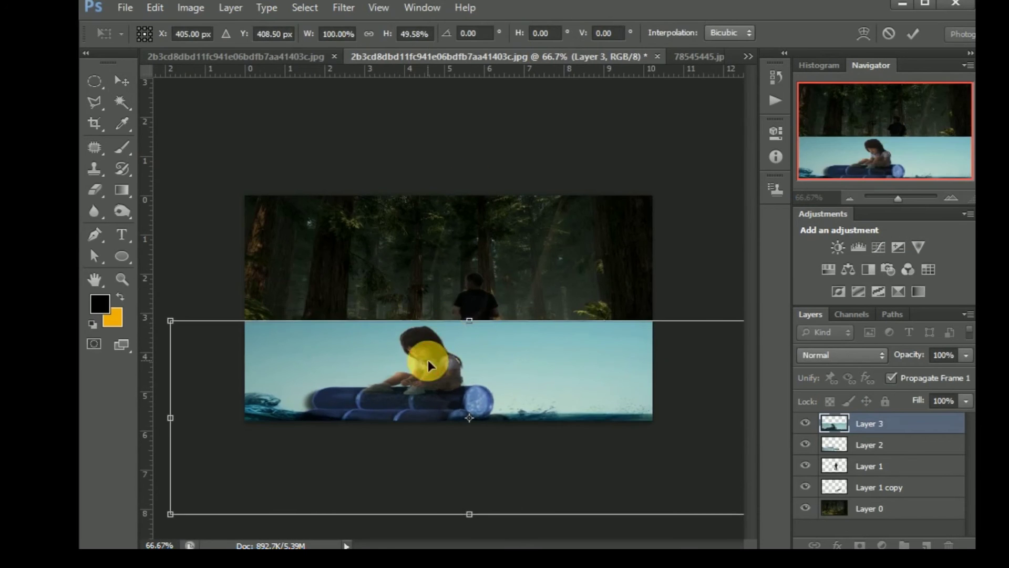
{"action": "left_click_drag", "start_coordinate": [428, 363], "coordinate": [361, 324]}
{"action": "left_click_drag", "start_coordinate": [702, 388], "coordinate": [590, 387]}
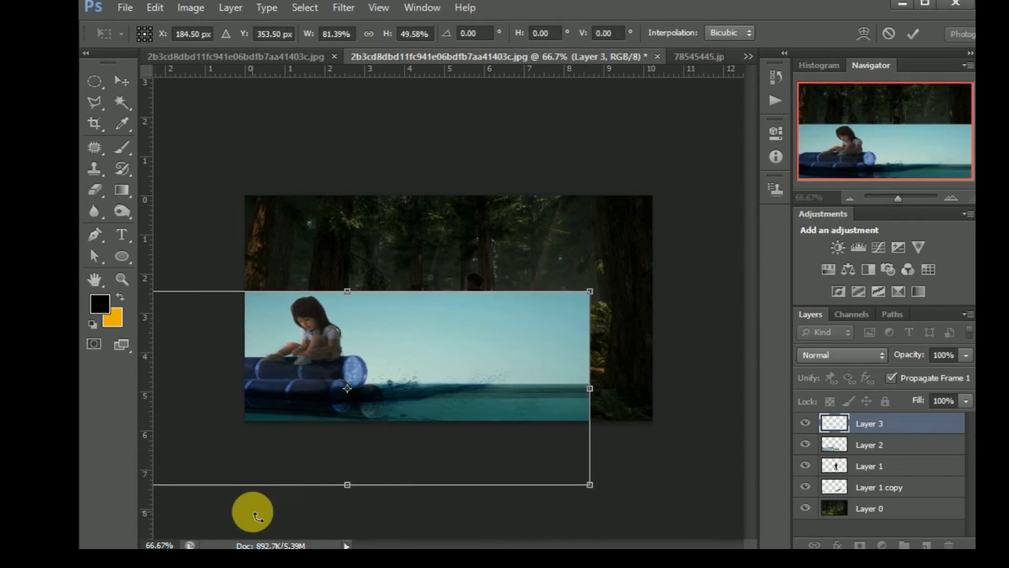
{"action": "left_click_drag", "start_coordinate": [346, 484], "coordinate": [399, 389]}
{"action": "left_click_drag", "start_coordinate": [406, 354], "coordinate": [505, 380]}
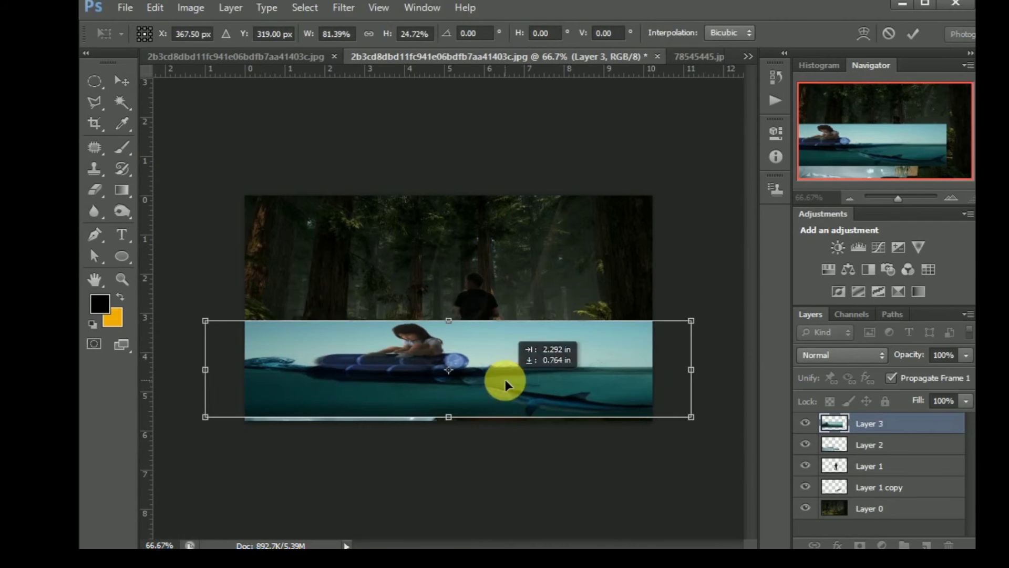
{"action": "left_click_drag", "start_coordinate": [203, 370], "coordinate": [361, 368]}
{"action": "mouse_move", "coordinate": [561, 368]}
{"action": "left_mouse_down"}
{"action": "mouse_move", "coordinate": [443, 360]}
{"action": "mouse_move", "coordinate": [405, 371]}
{"action": "left_mouse_up"}
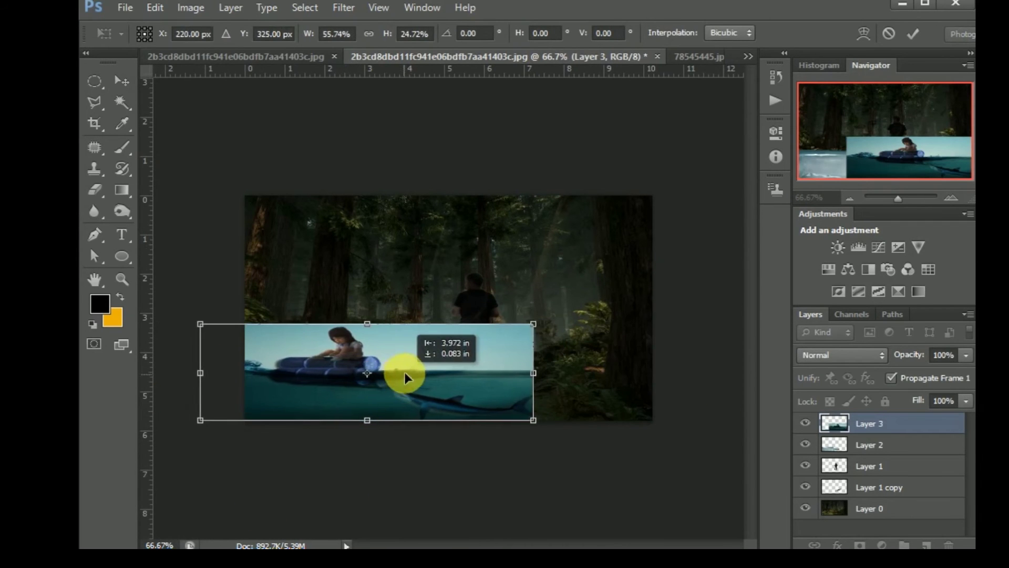
Fine-tune the sea scene's size and skew its edges to fit the bottle's body.
{"action": "mouse_move", "coordinate": [533, 325]}
{"action": "left_mouse_down"}
{"action": "mouse_move", "coordinate": [451, 359]}
{"action": "mouse_move", "coordinate": [438, 351]}
{"action": "left_mouse_up"}
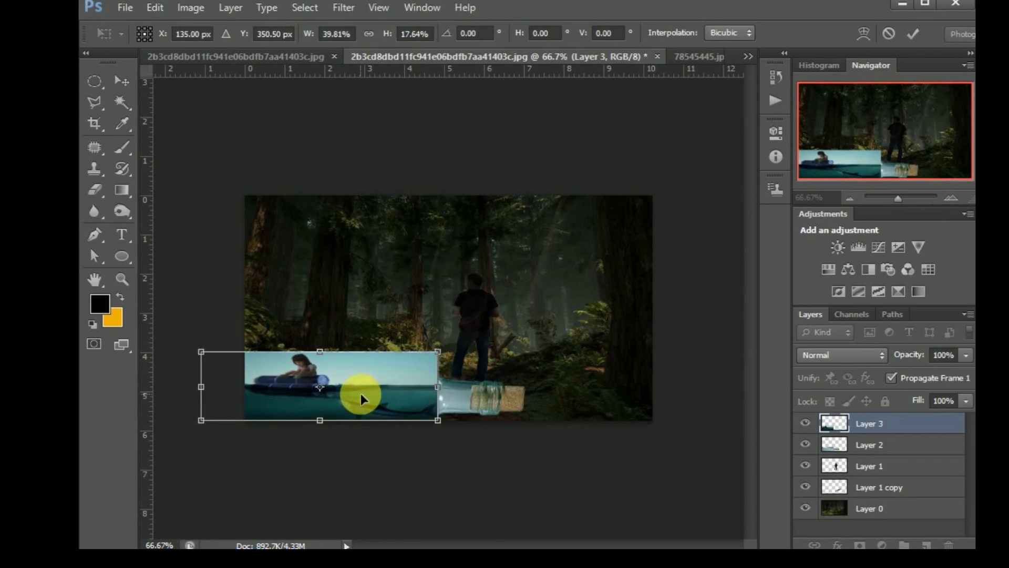
{"action": "left_click_drag", "start_coordinate": [361, 393], "coordinate": [370, 395]}
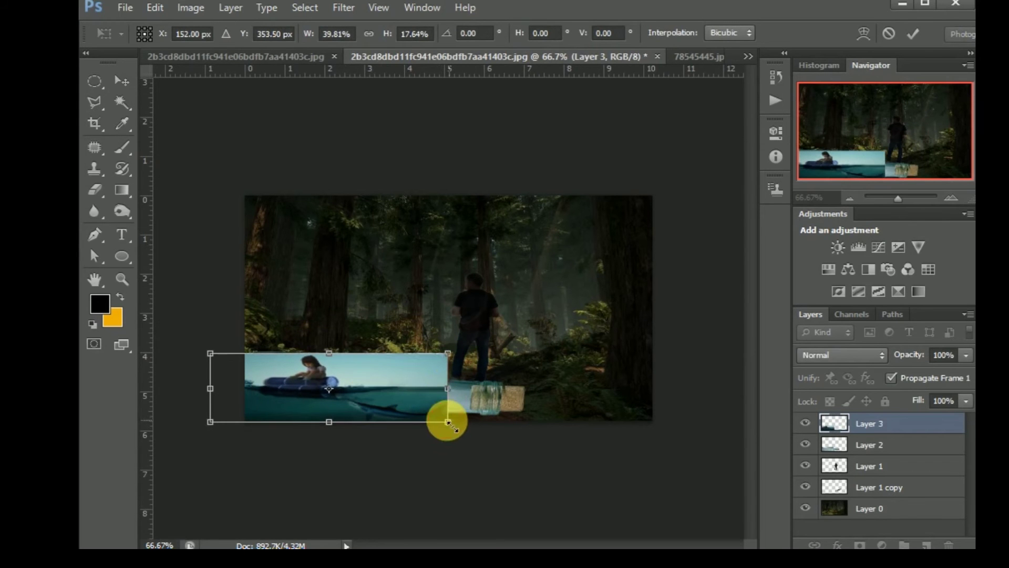
{"action": "left_click_drag", "start_coordinate": [448, 422], "coordinate": [446, 420]}
{"action": "mouse_move", "coordinate": [330, 353]}
{"action": "left_mouse_down"}
{"action": "mouse_move", "coordinate": [335, 361]}
{"action": "mouse_move", "coordinate": [329, 352]}
{"action": "left_mouse_up"}
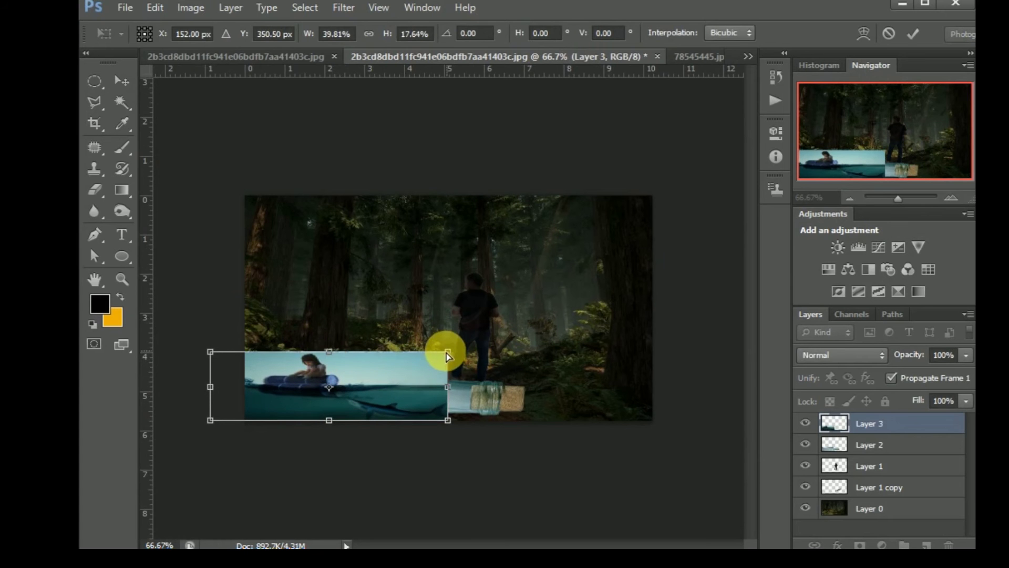
{"action": "left_click_drag", "start_coordinate": [446, 352], "coordinate": [439, 353]}
{"action": "left_click_drag", "start_coordinate": [448, 419], "coordinate": [442, 421]}
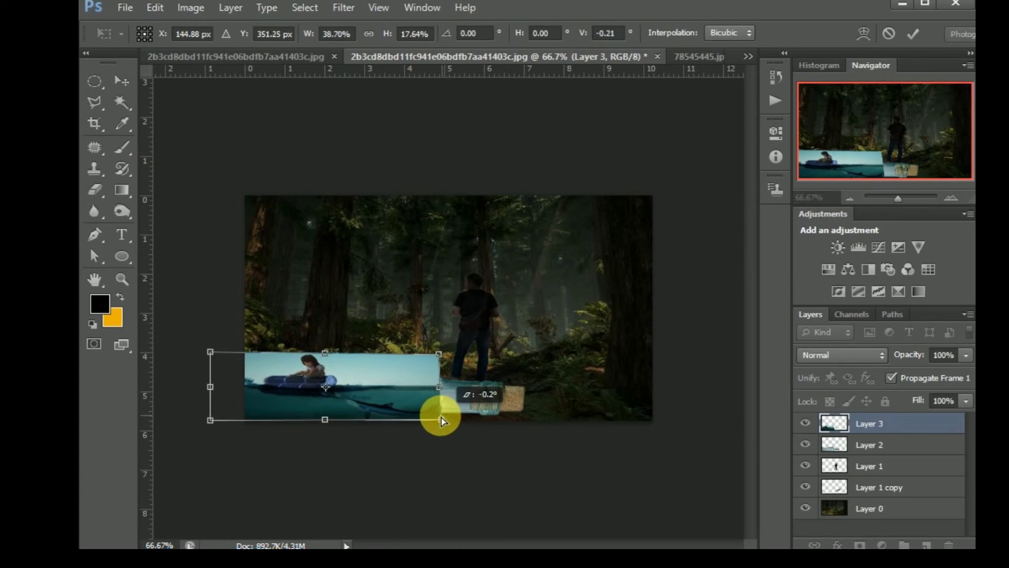
{"action": "left_click_drag", "start_coordinate": [439, 356], "coordinate": [439, 357]}
{"action": "left_click_drag", "start_coordinate": [215, 421], "coordinate": [225, 419]}
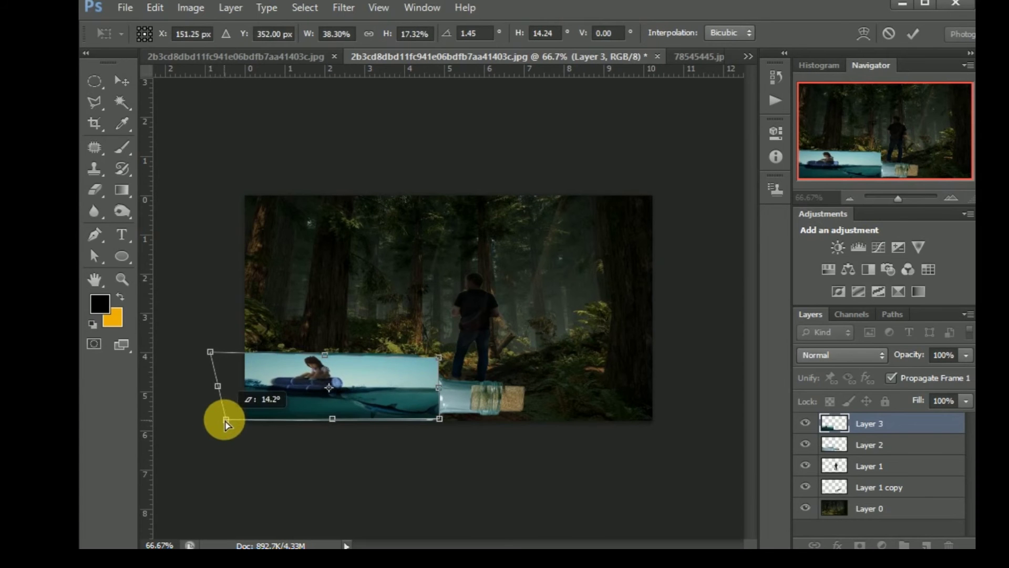
{"action": "left_click_drag", "start_coordinate": [211, 351], "coordinate": [226, 351]}
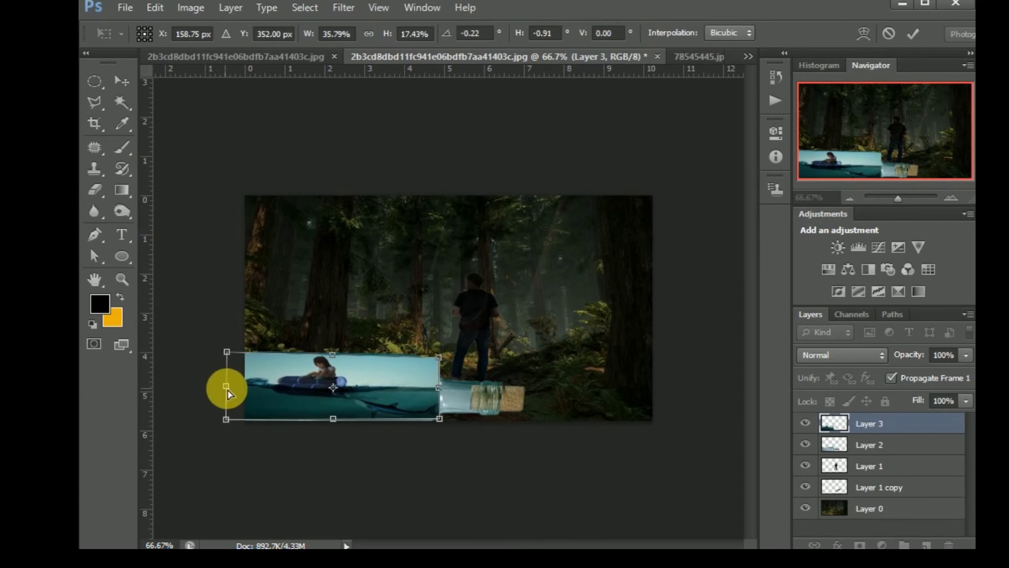
{"action": "left_click_drag", "start_coordinate": [227, 389], "coordinate": [241, 391]}
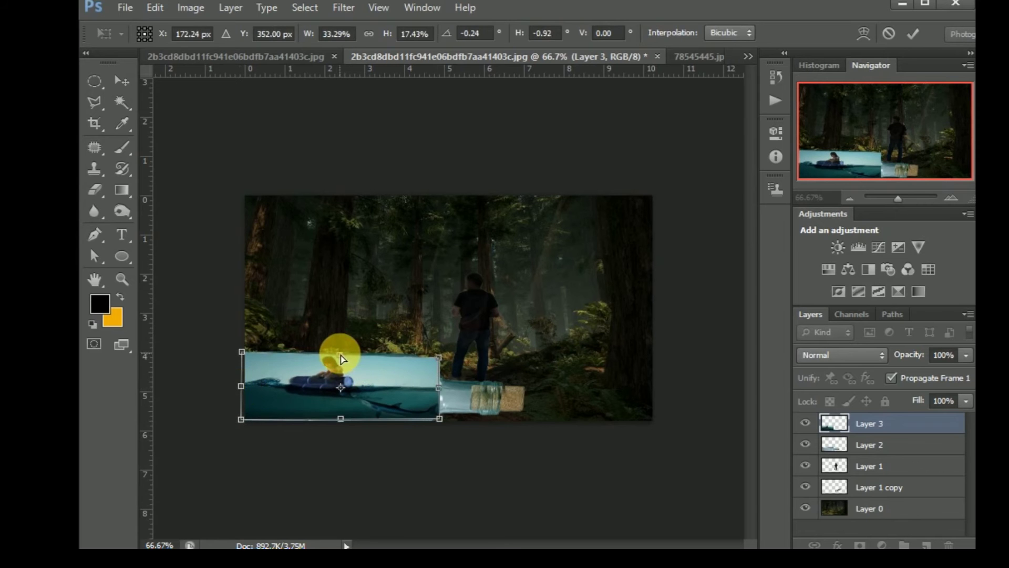
{"action": "left_click_drag", "start_coordinate": [341, 356], "coordinate": [335, 350]}
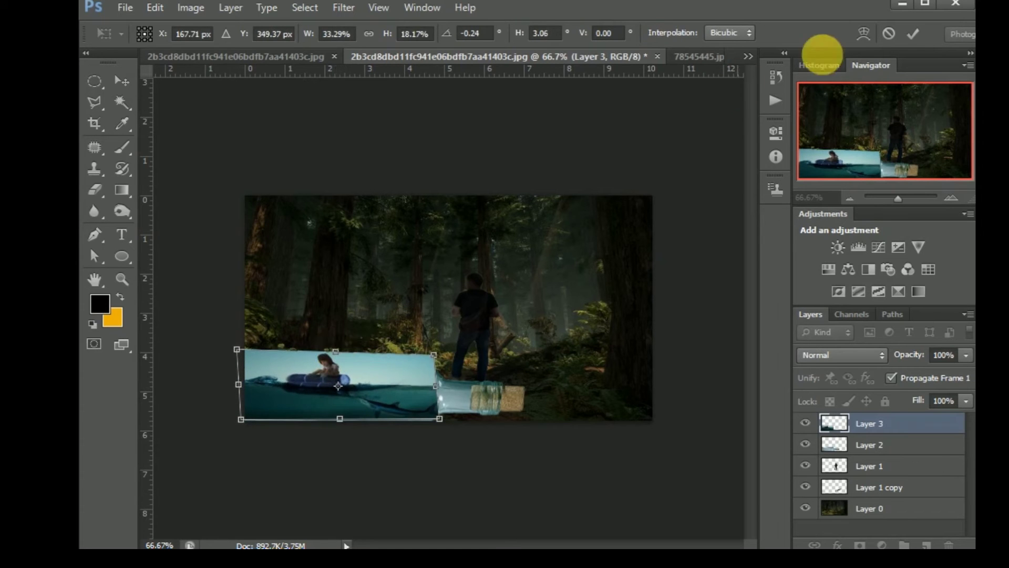
{"action": "left_click", "coordinate": [920, 29]}
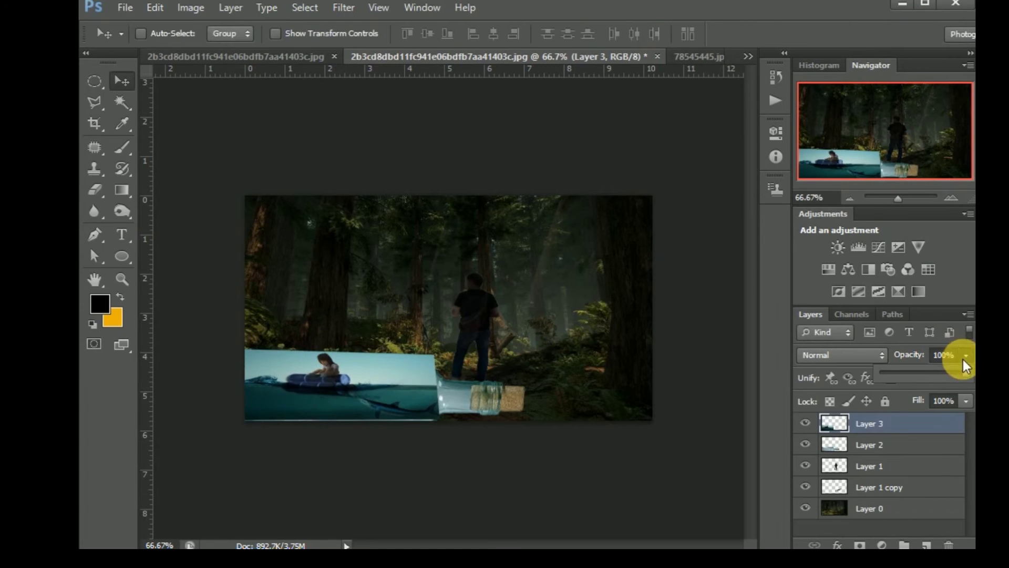
Fade Layer 3's sea scene to 44% opacity and erase its edges inside the bottle.
{"action": "left_click_drag", "start_coordinate": [963, 359], "coordinate": [922, 374]}
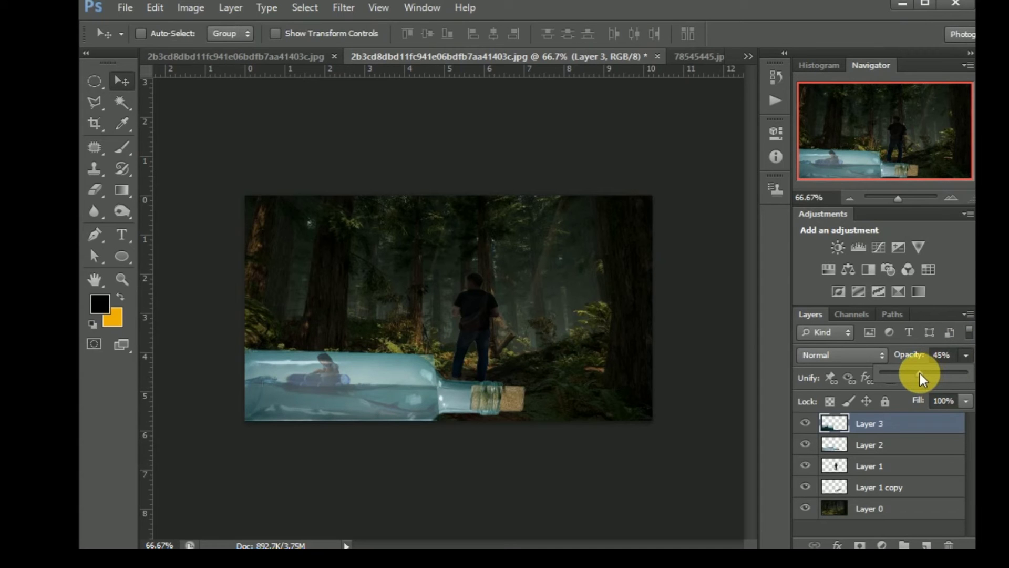
{"action": "left_click", "coordinate": [102, 199]}
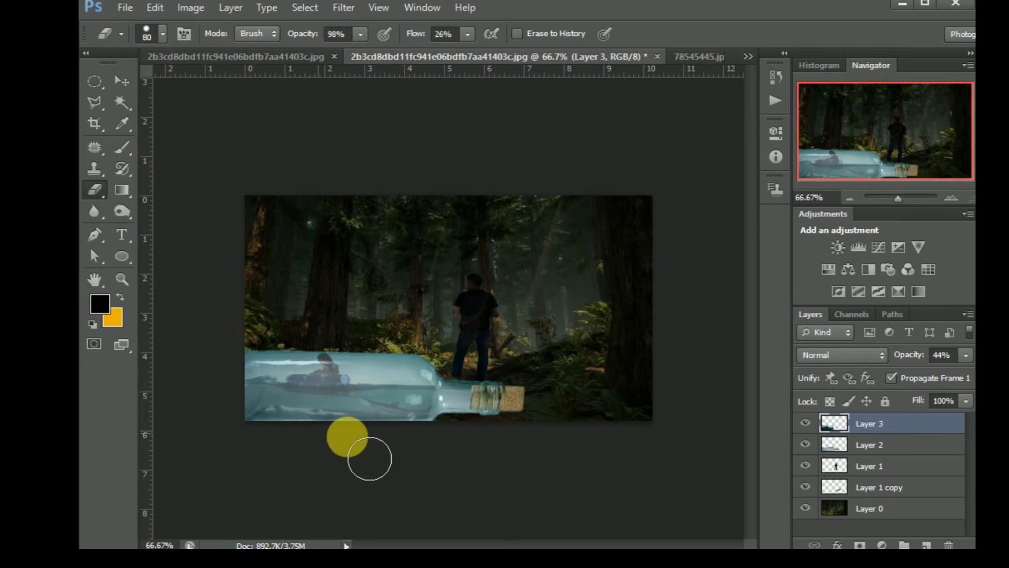
{"action": "left_click", "coordinate": [277, 465]}
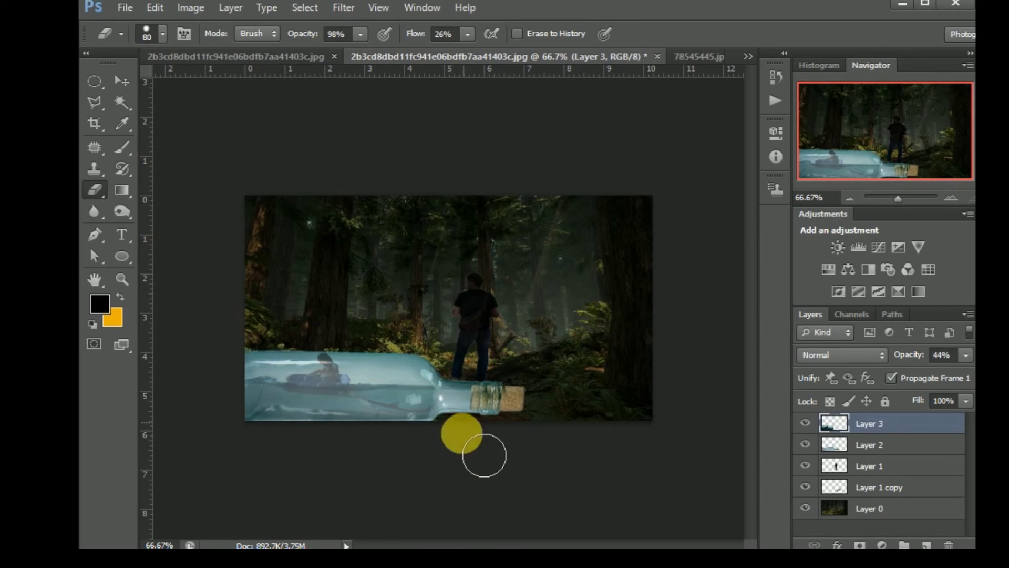
Dodge the bottle's lower edge at Midtones 99%, then blur the sea scene across the bottle.
{"action": "left_click", "coordinate": [120, 211]}
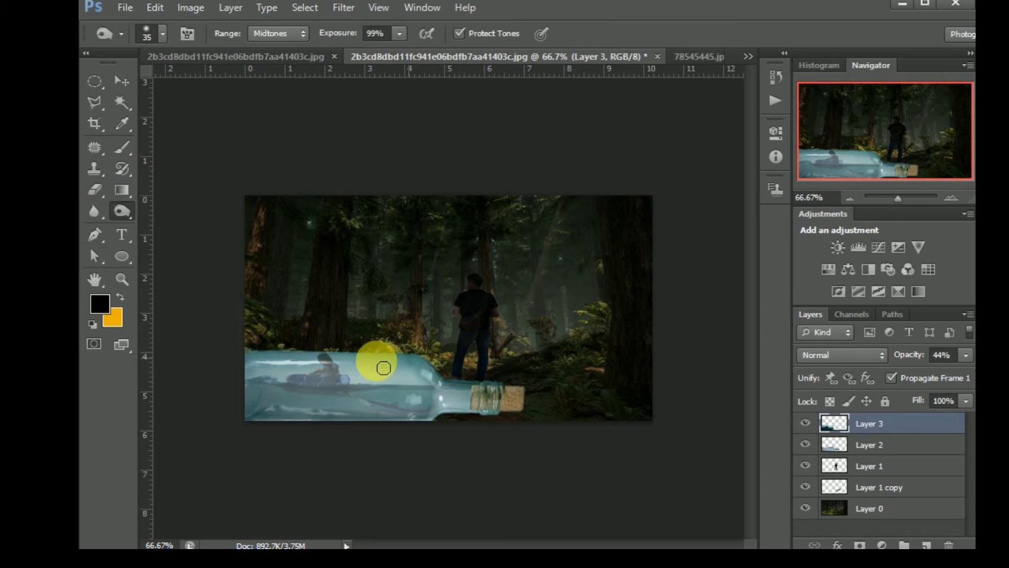
{"action": "left_click_drag", "start_coordinate": [384, 368], "coordinate": [440, 410]}
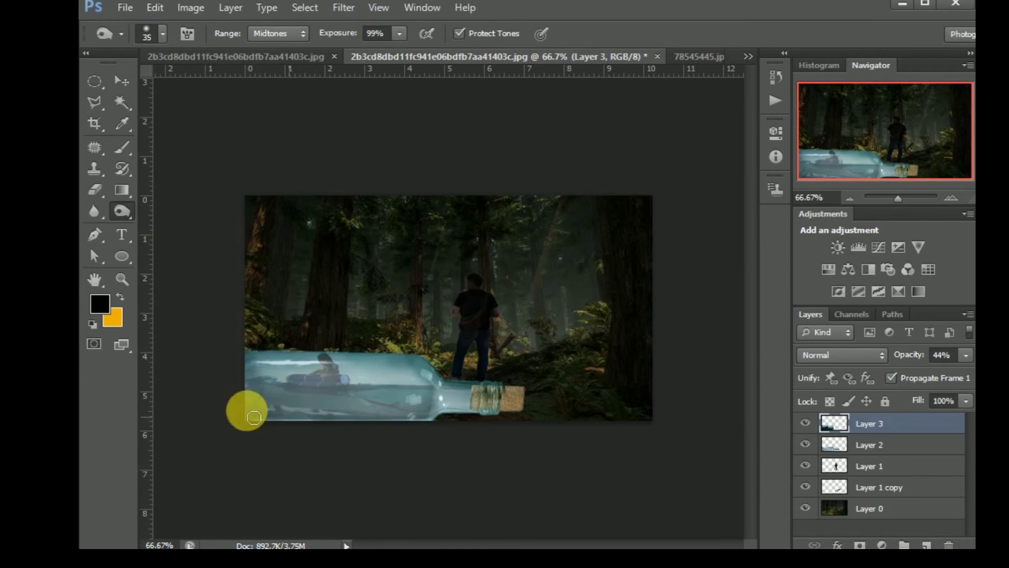
{"action": "left_click_drag", "start_coordinate": [254, 417], "coordinate": [401, 383]}
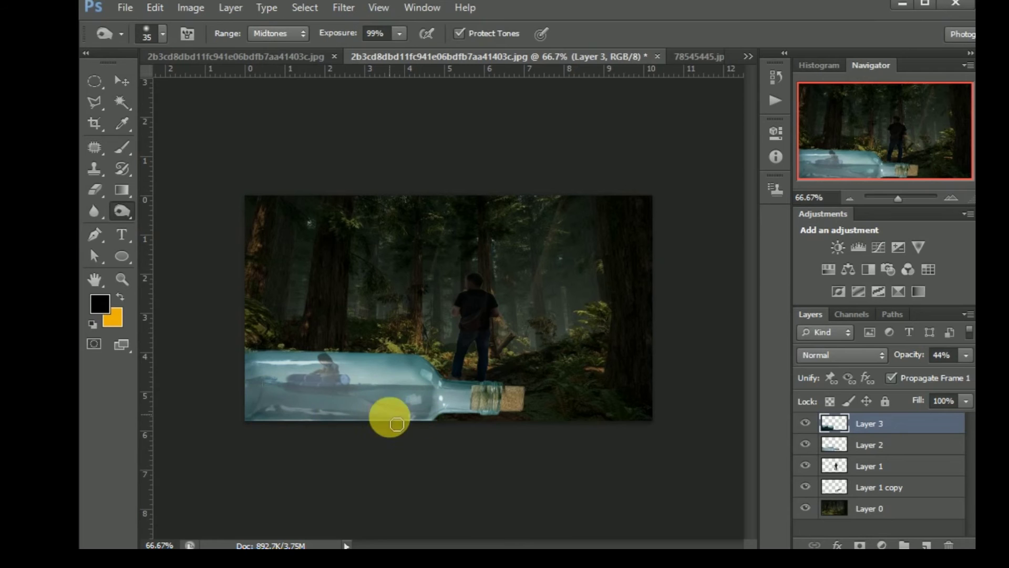
{"action": "mouse_move", "coordinate": [397, 424]}
{"action": "left_mouse_down"}
{"action": "mouse_move", "coordinate": [246, 414]}
{"action": "mouse_move", "coordinate": [428, 423]}
{"action": "mouse_move", "coordinate": [399, 425]}
{"action": "left_mouse_up"}
{"action": "left_click", "coordinate": [95, 210]}
{"action": "mouse_move", "coordinate": [282, 401]}
{"action": "left_mouse_down"}
{"action": "mouse_move", "coordinate": [324, 407]}
{"action": "mouse_move", "coordinate": [341, 392]}
{"action": "mouse_move", "coordinate": [409, 412]}
{"action": "mouse_move", "coordinate": [426, 391]}
{"action": "mouse_move", "coordinate": [483, 418]}
{"action": "mouse_move", "coordinate": [511, 415]}
{"action": "left_mouse_up"}
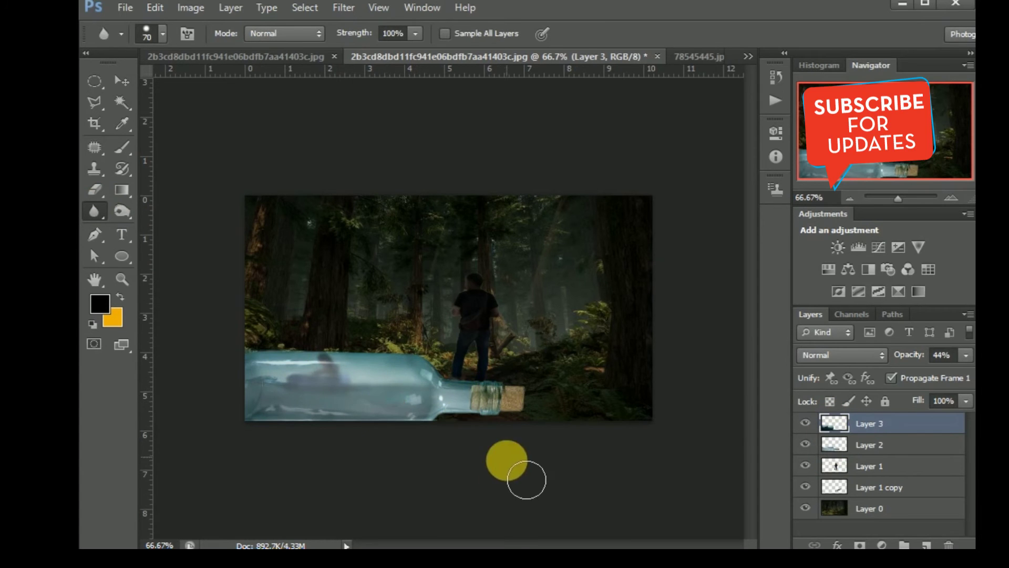
Shorten the bottle and sea scene layers together to about 89% height with a slight skew.
{"action": "left_click", "coordinate": [843, 450]}
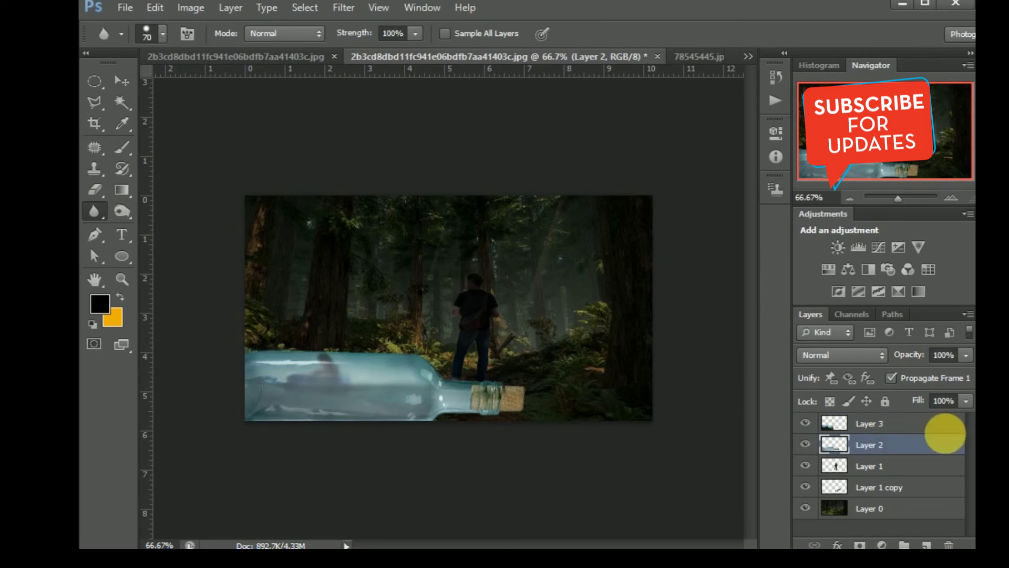
{"action": "left_click", "coordinate": [913, 423], "text": "shift"}
{"action": "key", "text": "ctrl+t"}
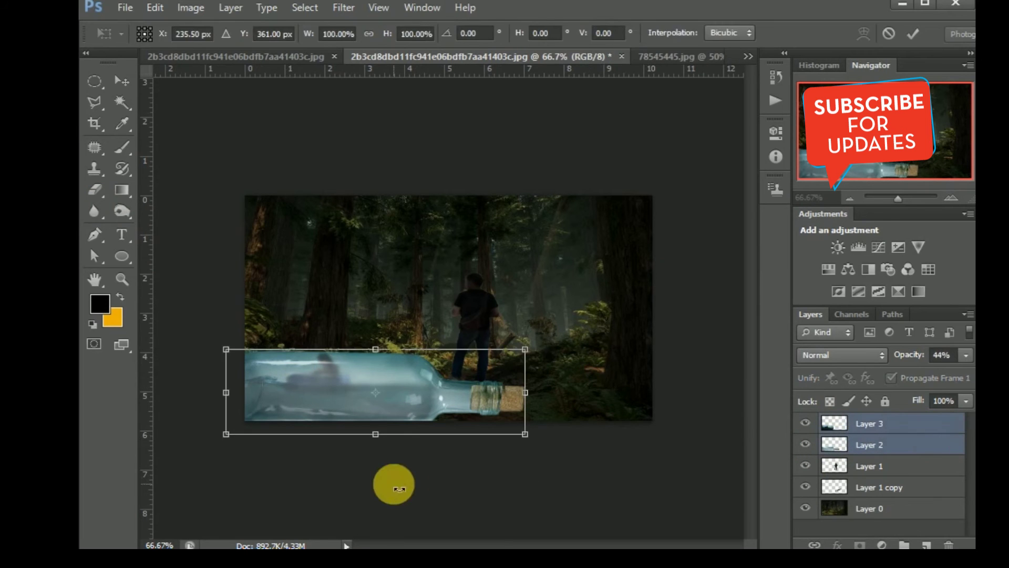
{"action": "left_click_drag", "start_coordinate": [375, 349], "coordinate": [381, 359]}
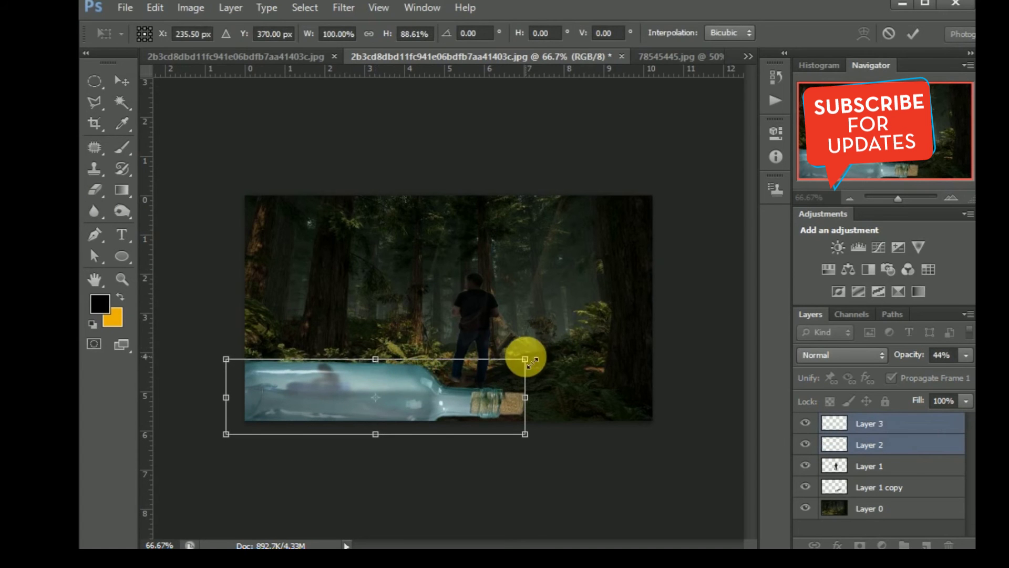
{"action": "left_click_drag", "start_coordinate": [524, 359], "coordinate": [518, 358]}
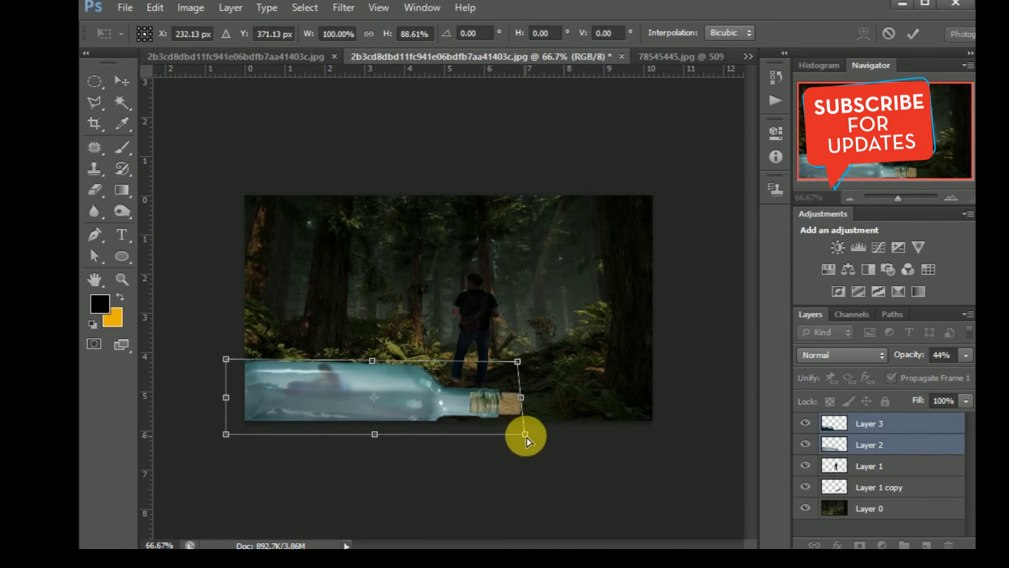
{"action": "left_click_drag", "start_coordinate": [524, 434], "coordinate": [515, 428]}
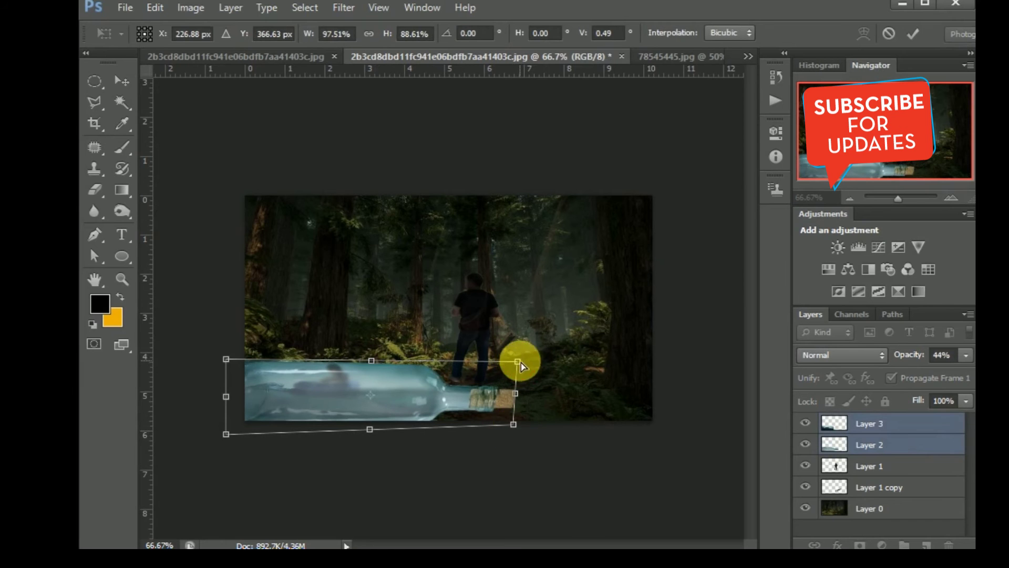
{"action": "left_click_drag", "start_coordinate": [518, 361], "coordinate": [513, 363]}
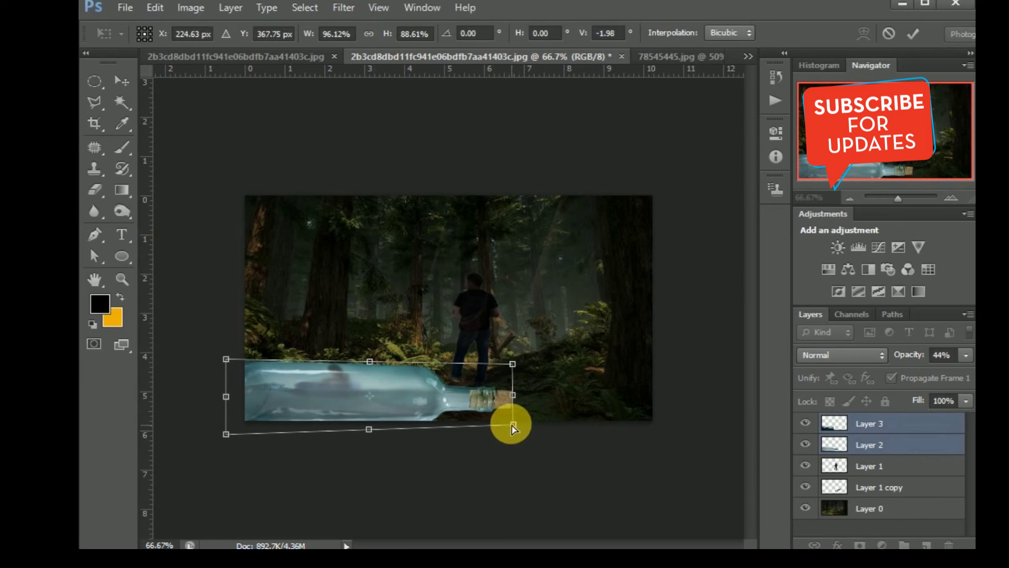
{"action": "left_click_drag", "start_coordinate": [513, 428], "coordinate": [504, 425]}
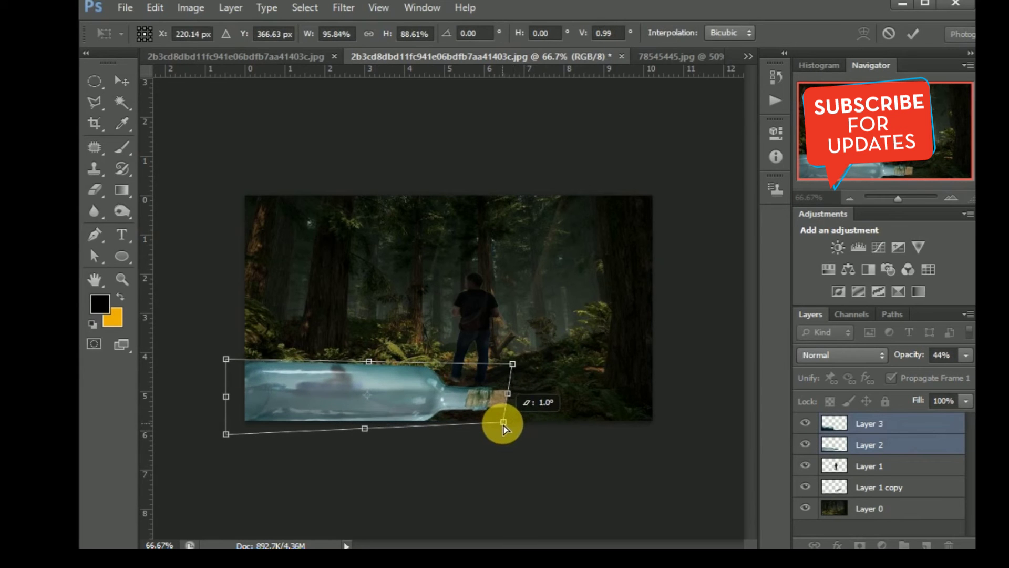
{"action": "left_click", "coordinate": [906, 35]}
Burn Layer 2 along the bottle's bottom edge and neck at Midtones 99%.
{"action": "key", "text": "r"}
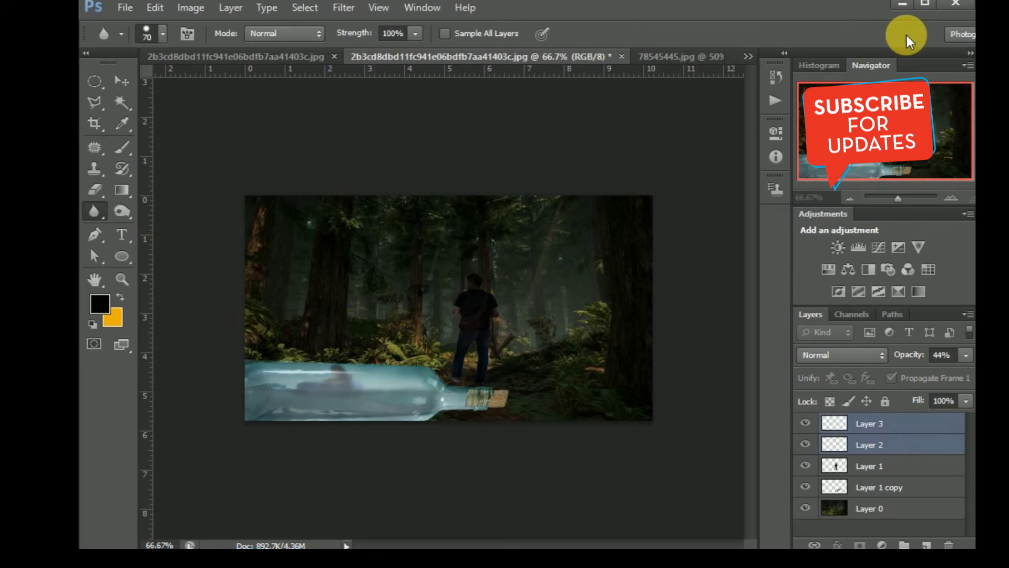
{"action": "left_click", "coordinate": [122, 211]}
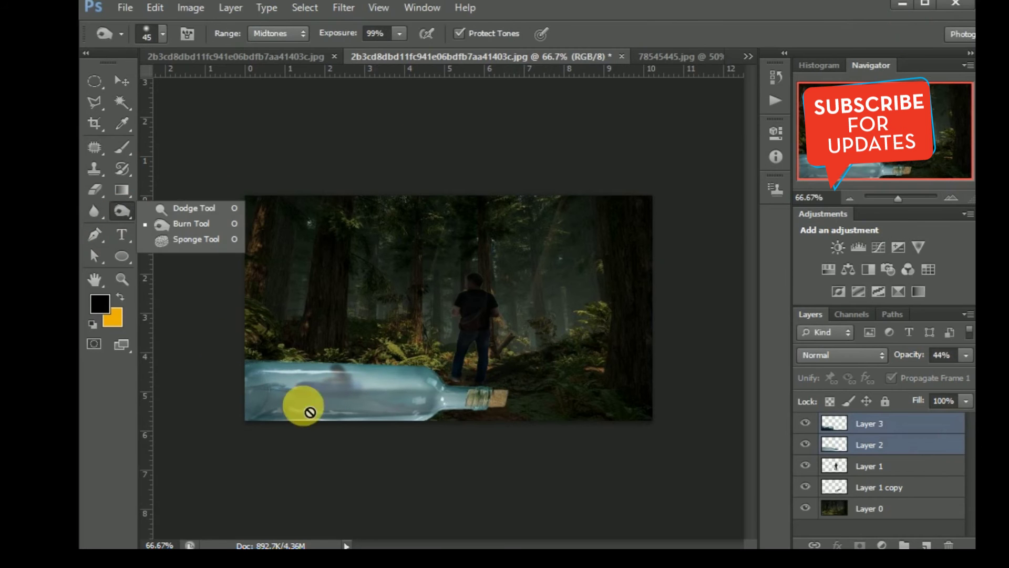
{"action": "left_click", "coordinate": [898, 445]}
{"action": "mouse_move", "coordinate": [404, 425]}
{"action": "left_mouse_down"}
{"action": "mouse_move", "coordinate": [410, 418]}
{"action": "mouse_move", "coordinate": [266, 436]}
{"action": "left_mouse_up"}
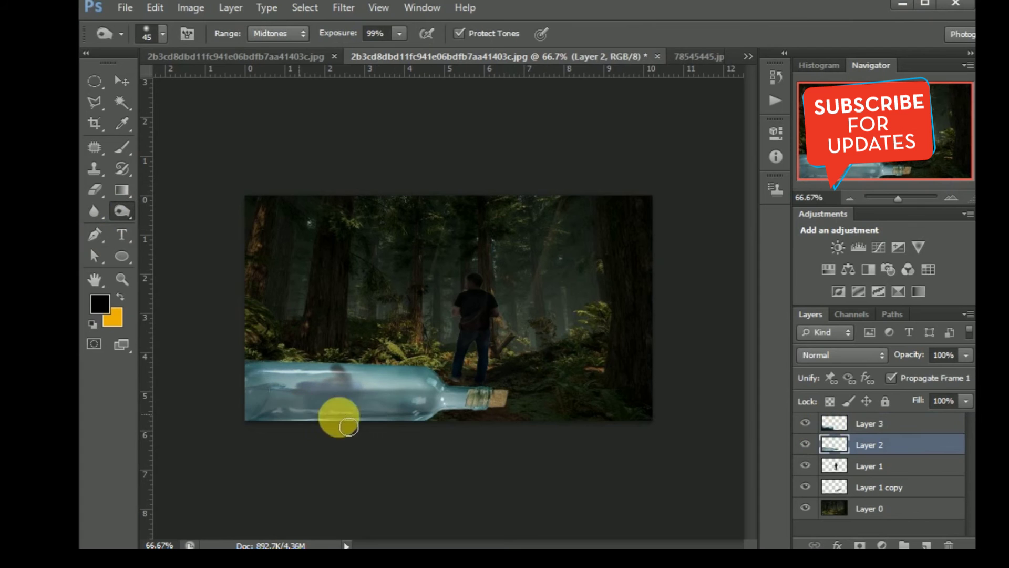
{"action": "left_click", "coordinate": [428, 410]}
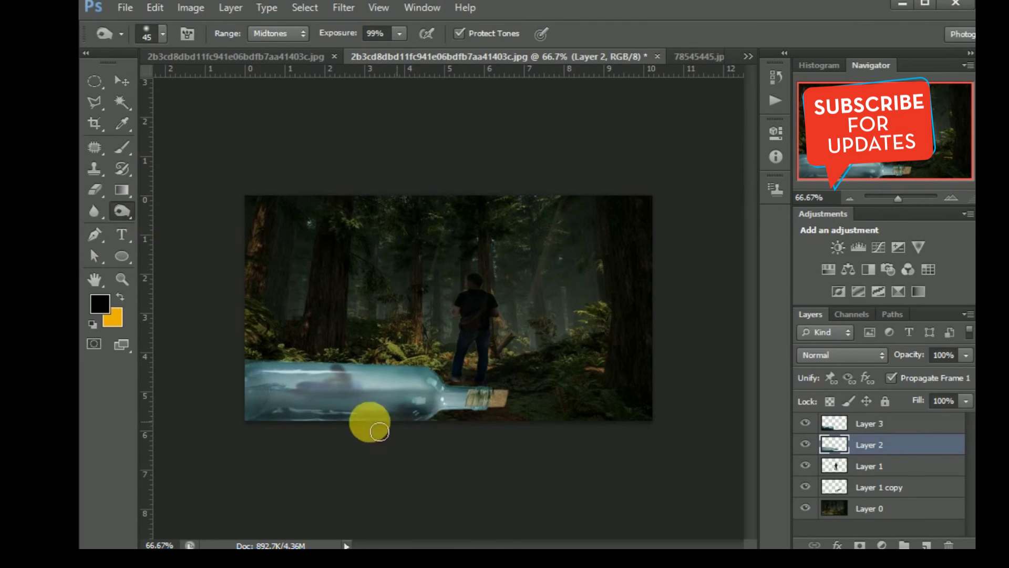
{"action": "left_click", "coordinate": [451, 409]}
{"action": "left_click_drag", "start_coordinate": [451, 409], "coordinate": [487, 416]}
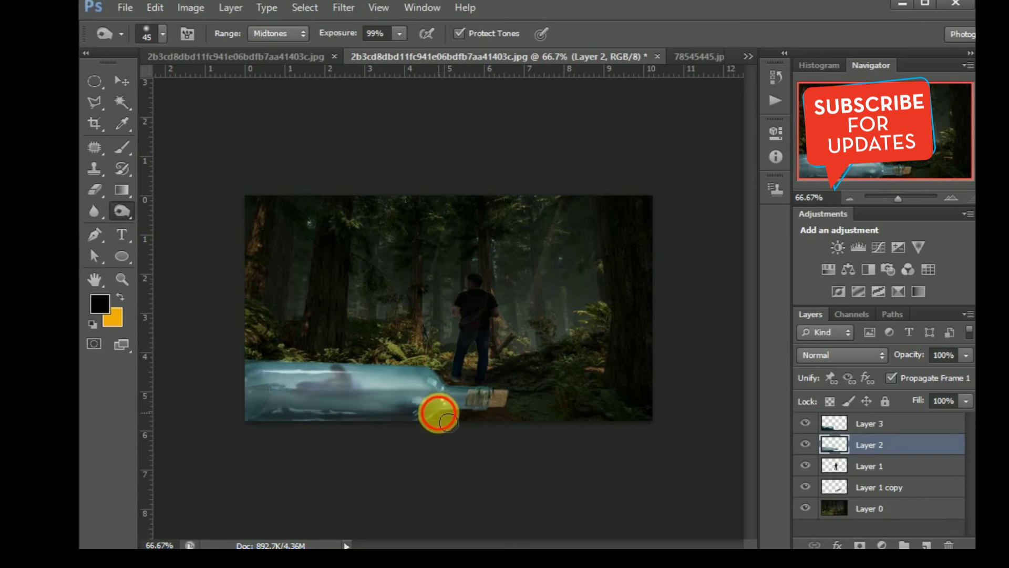
{"action": "left_click_drag", "start_coordinate": [448, 421], "coordinate": [446, 422]}
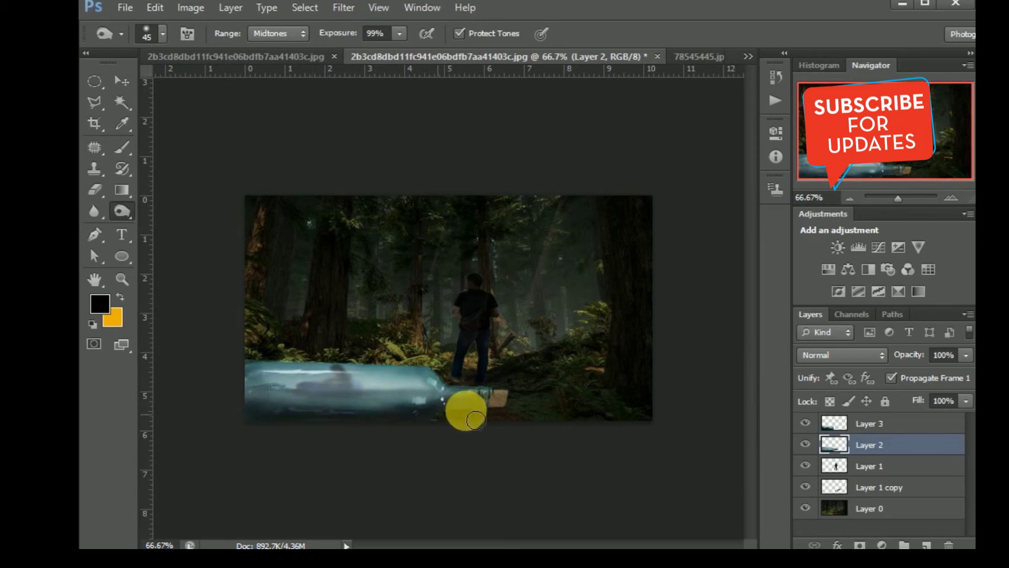
{"action": "left_click_drag", "start_coordinate": [487, 415], "coordinate": [298, 441]}
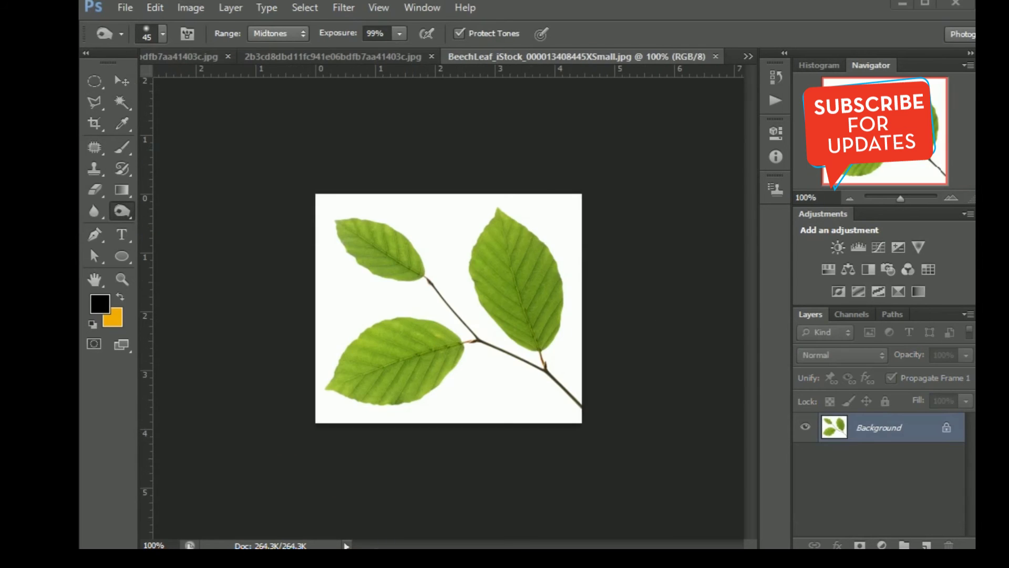
Select the beech leaves off their white background and drag them into the forest composite.
{"action": "left_click_drag", "start_coordinate": [121, 102], "coordinate": [166, 117]}
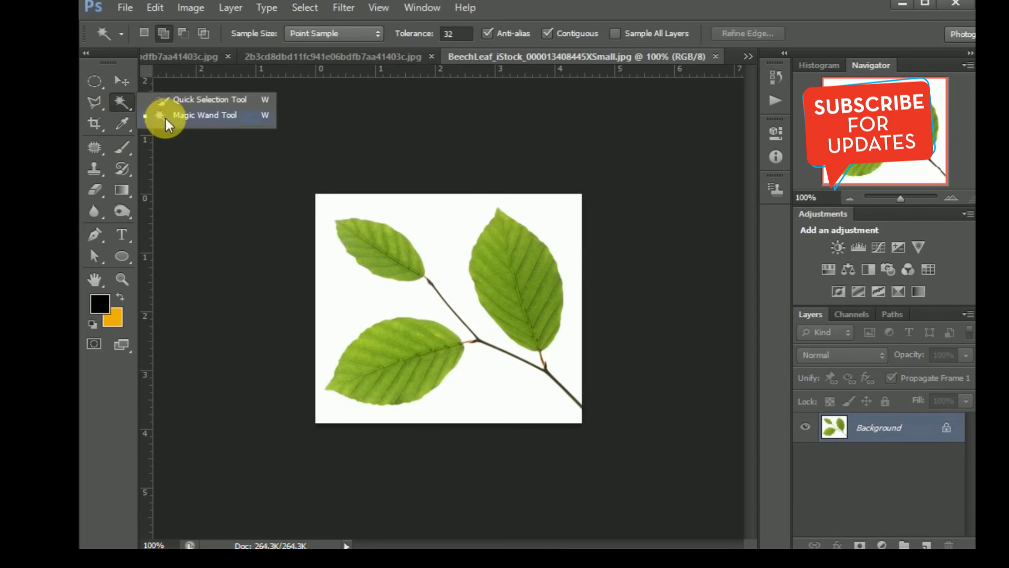
{"action": "left_click", "coordinate": [446, 253]}
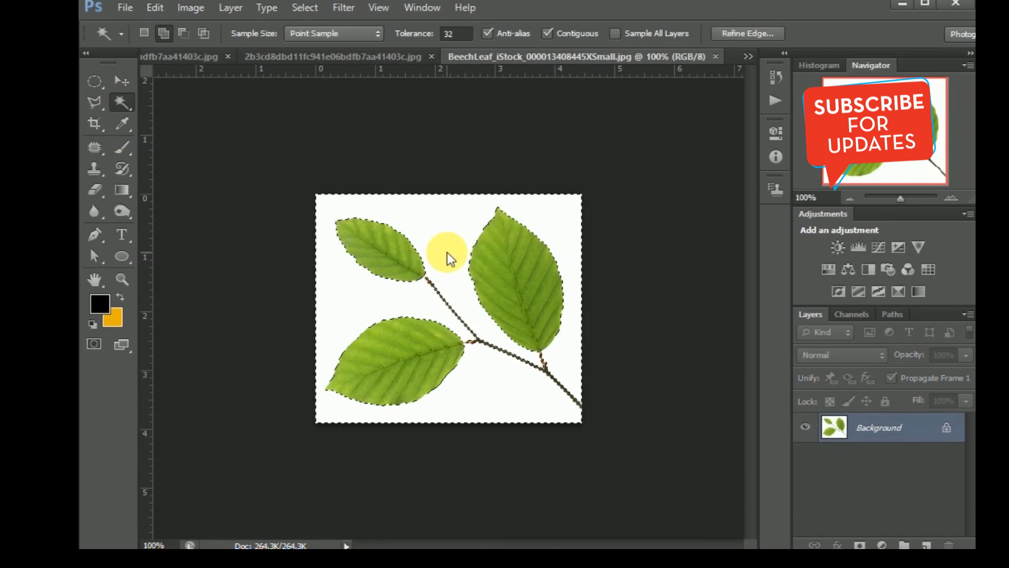
{"action": "key", "text": "v"}
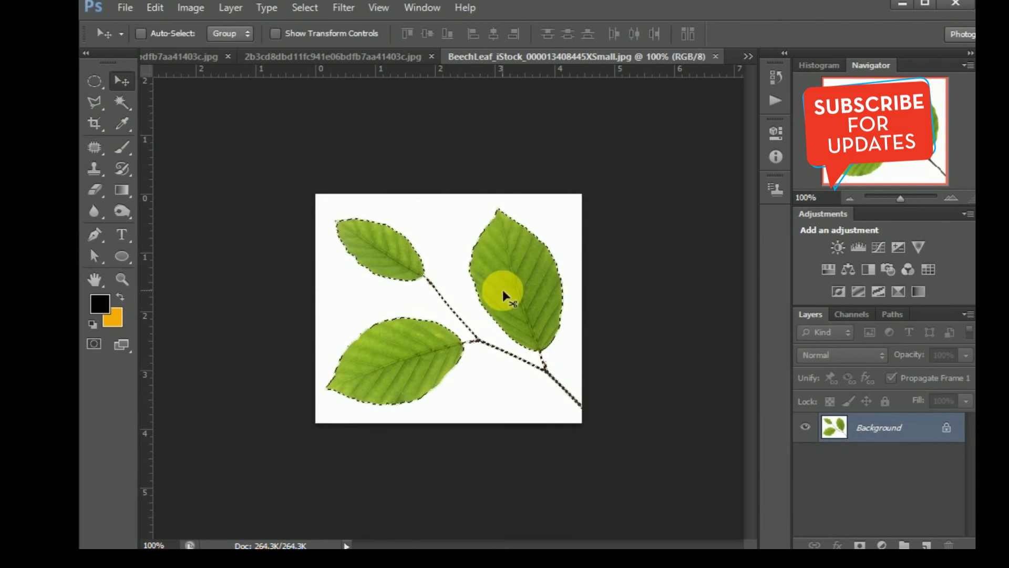
{"action": "mouse_move", "coordinate": [494, 257]}
{"action": "left_mouse_down"}
{"action": "mouse_move", "coordinate": [384, 52]}
{"action": "mouse_move", "coordinate": [593, 299]}
{"action": "mouse_move", "coordinate": [569, 280]}
{"action": "left_mouse_up"}
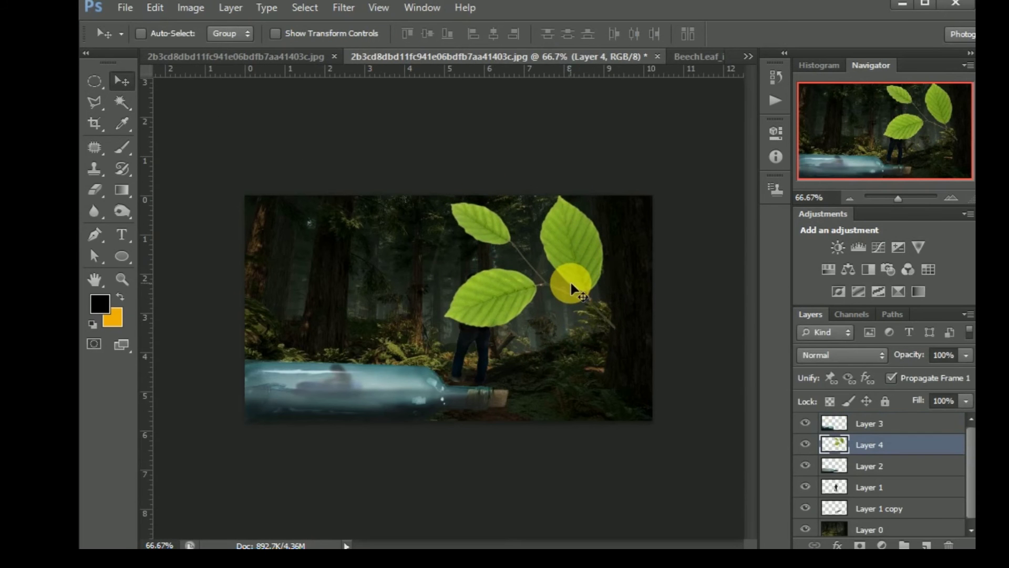
Scale the leaves to about 31% width and 28% height and place them on the right ferns.
{"action": "key", "text": "ctrl+t"}
{"action": "mouse_move", "coordinate": [443, 193]}
{"action": "left_mouse_down"}
{"action": "mouse_move", "coordinate": [526, 266]}
{"action": "mouse_move", "coordinate": [533, 260]}
{"action": "left_mouse_up"}
{"action": "mouse_move", "coordinate": [572, 310]}
{"action": "left_mouse_down"}
{"action": "mouse_move", "coordinate": [566, 288]}
{"action": "mouse_move", "coordinate": [575, 304]}
{"action": "left_mouse_up"}
{"action": "left_click_drag", "start_coordinate": [541, 325], "coordinate": [574, 316]}
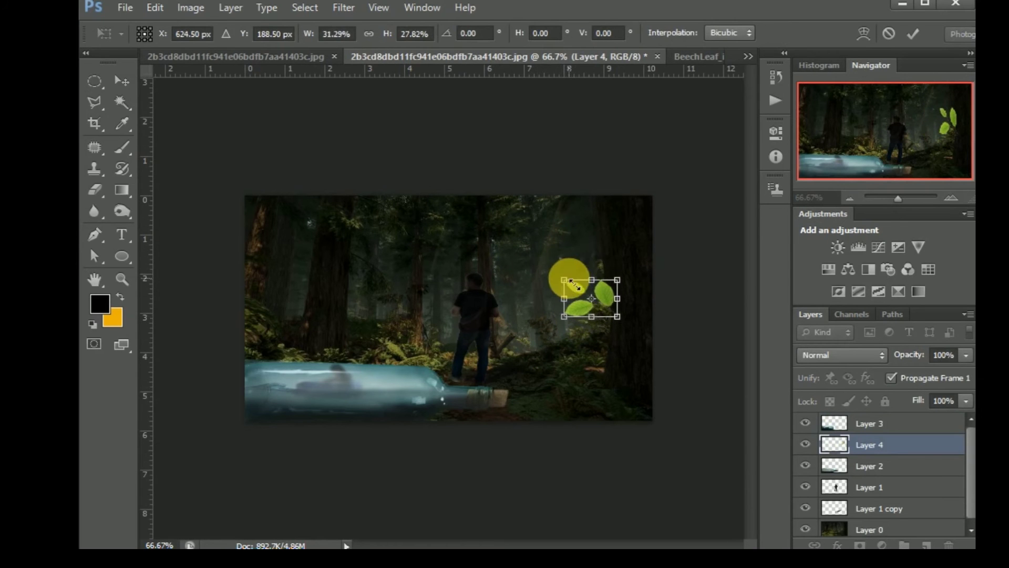
{"action": "left_click_drag", "start_coordinate": [574, 254], "coordinate": [564, 280]}
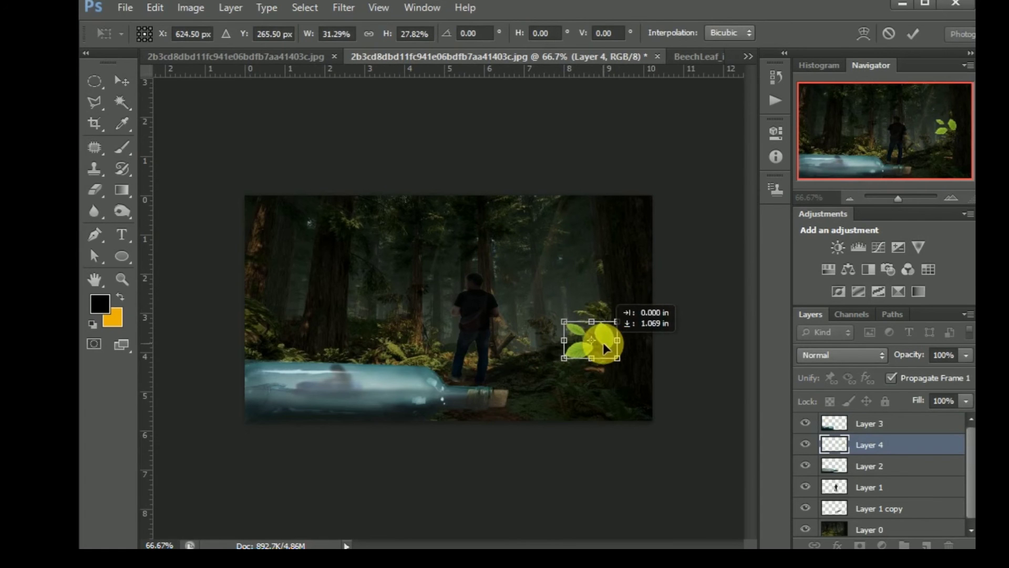
{"action": "mouse_move", "coordinate": [601, 318]}
{"action": "left_mouse_down"}
{"action": "mouse_move", "coordinate": [600, 357]}
{"action": "mouse_move", "coordinate": [576, 360]}
{"action": "mouse_move", "coordinate": [607, 342]}
{"action": "left_mouse_up"}
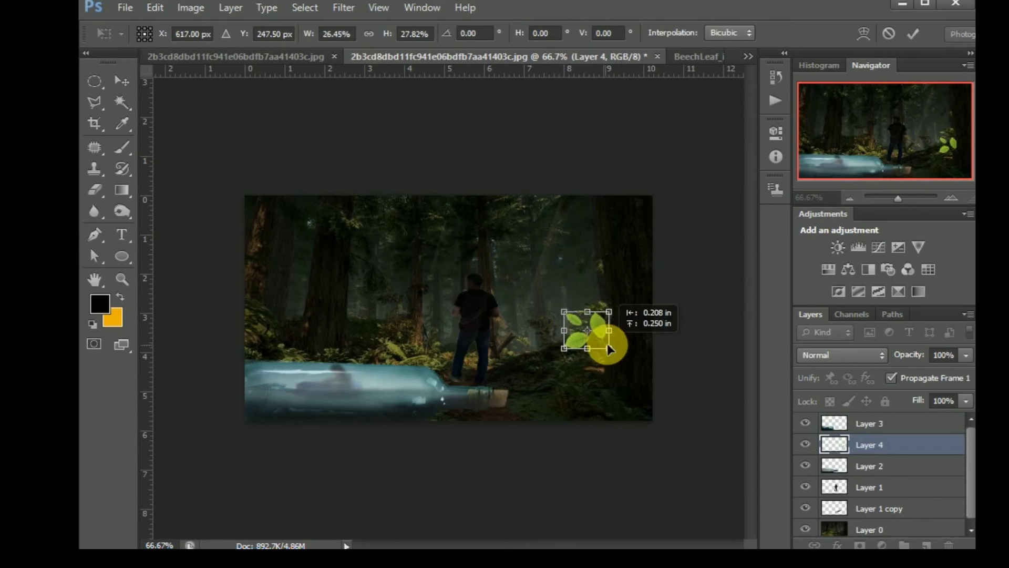
{"action": "left_click", "coordinate": [913, 33]}
Lighten the leaves with the Dodge tool and duplicate the leaf layer.
{"action": "left_click", "coordinate": [123, 210]}
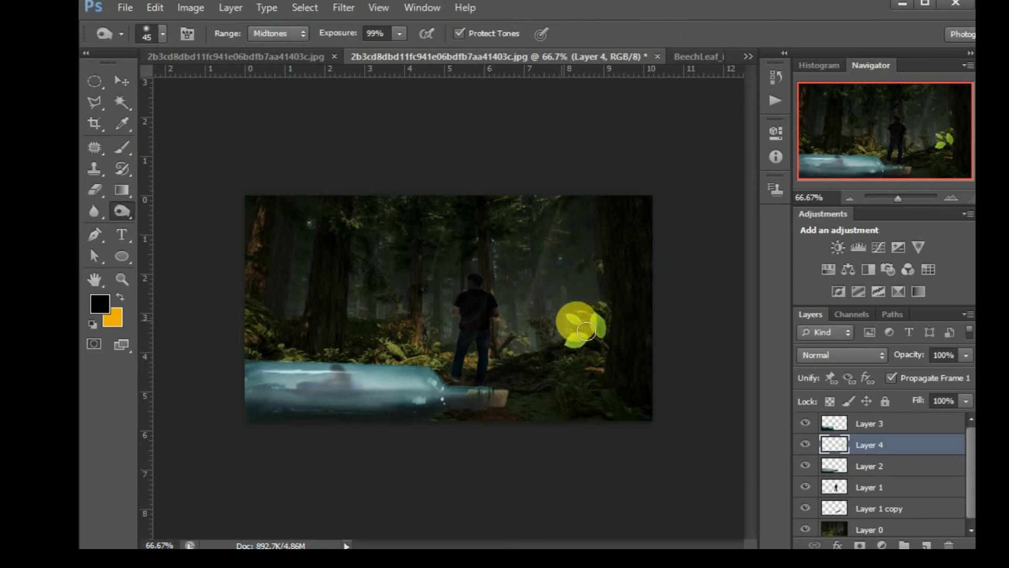
{"action": "left_click_drag", "start_coordinate": [598, 339], "coordinate": [624, 366]}
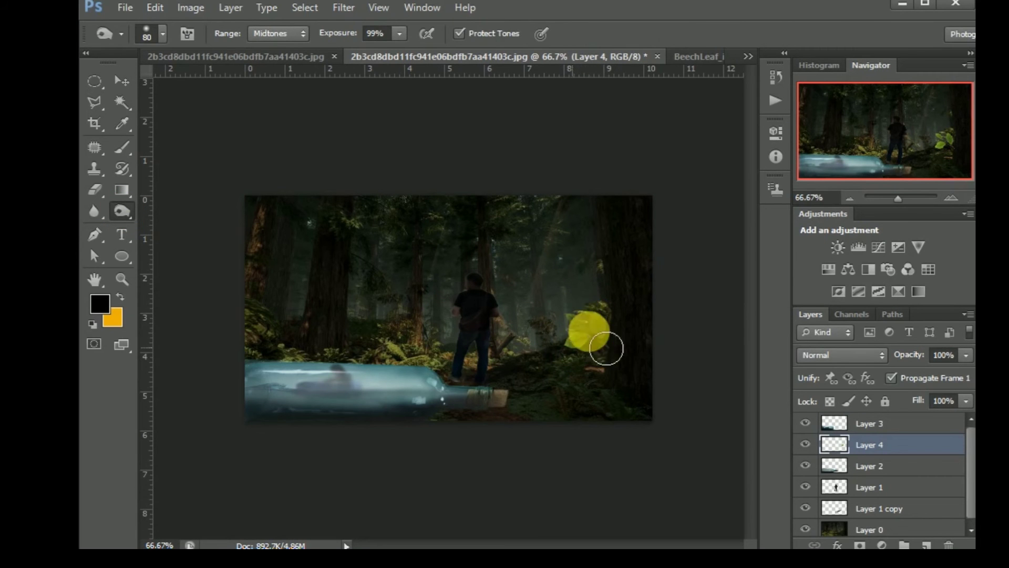
{"action": "left_click_drag", "start_coordinate": [624, 365], "coordinate": [622, 360]}
{"action": "left_click", "coordinate": [436, 387]}
{"action": "left_click", "coordinate": [457, 306]}
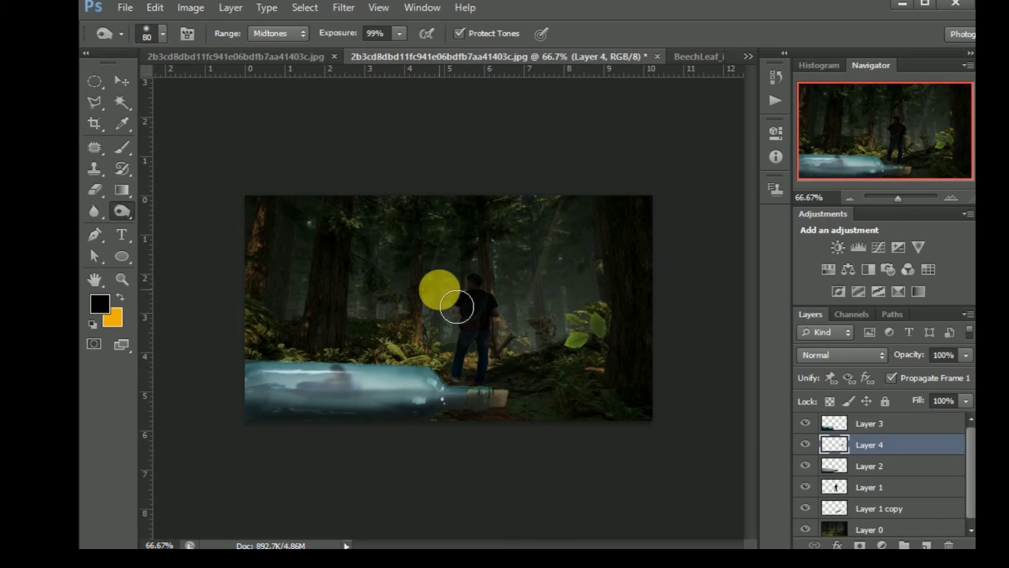
{"action": "left_click", "coordinate": [627, 343]}
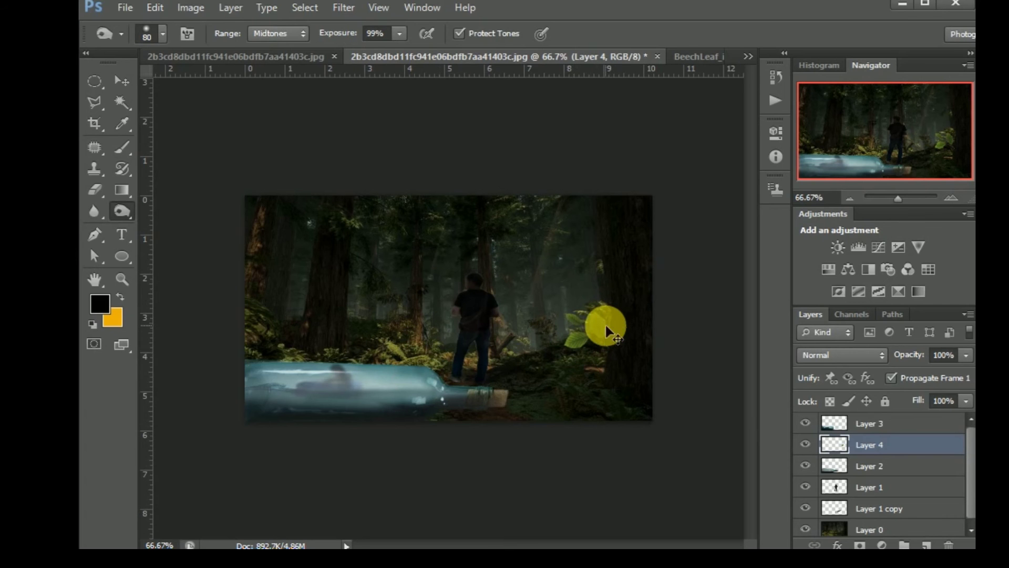
{"action": "key", "text": "ctrl+j"}
Position copies of the leaf sprig over the bottle, one inside its left end.
{"action": "key", "text": "v"}
{"action": "mouse_move", "coordinate": [590, 306]}
{"action": "left_mouse_down"}
{"action": "mouse_move", "coordinate": [574, 356]}
{"action": "mouse_move", "coordinate": [418, 417]}
{"action": "mouse_move", "coordinate": [414, 405]}
{"action": "left_mouse_up"}
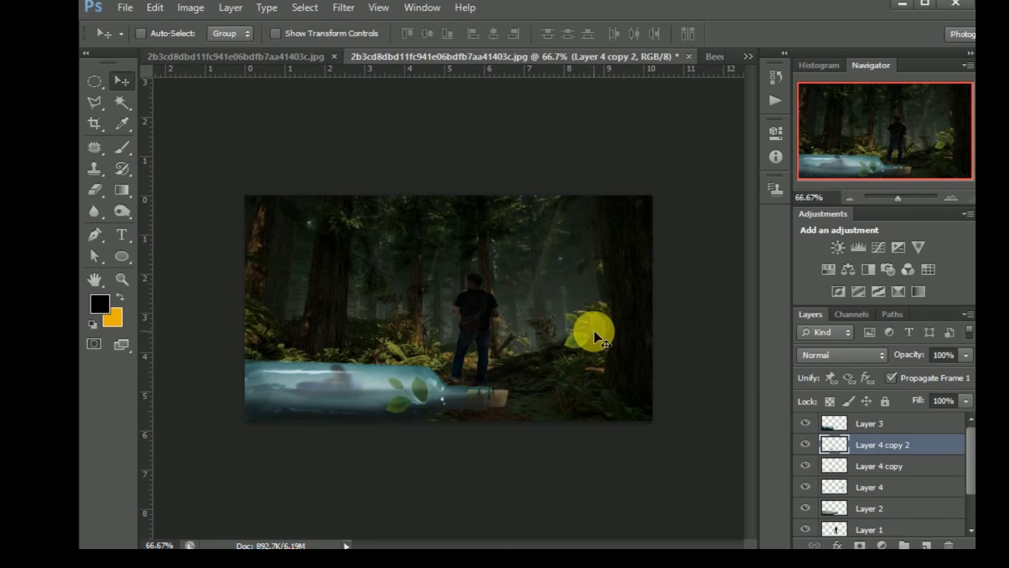
{"action": "mouse_move", "coordinate": [595, 332]}
{"action": "left_mouse_down"}
{"action": "mouse_move", "coordinate": [664, 298]}
{"action": "mouse_move", "coordinate": [509, 411]}
{"action": "left_mouse_up"}
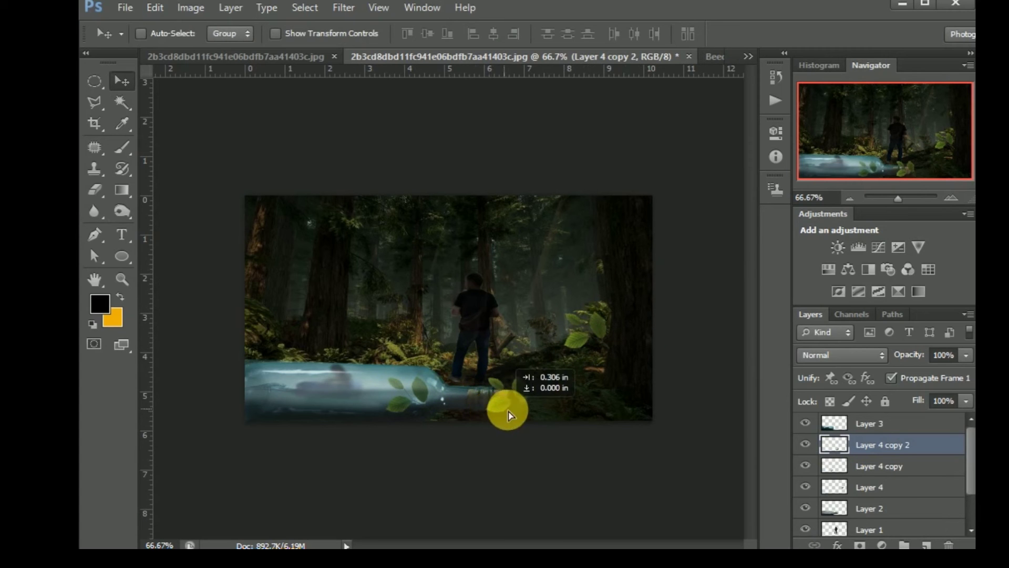
{"action": "mouse_move", "coordinate": [508, 411]}
{"action": "left_mouse_down"}
{"action": "mouse_move", "coordinate": [628, 412]}
{"action": "mouse_move", "coordinate": [559, 402]}
{"action": "left_mouse_up"}
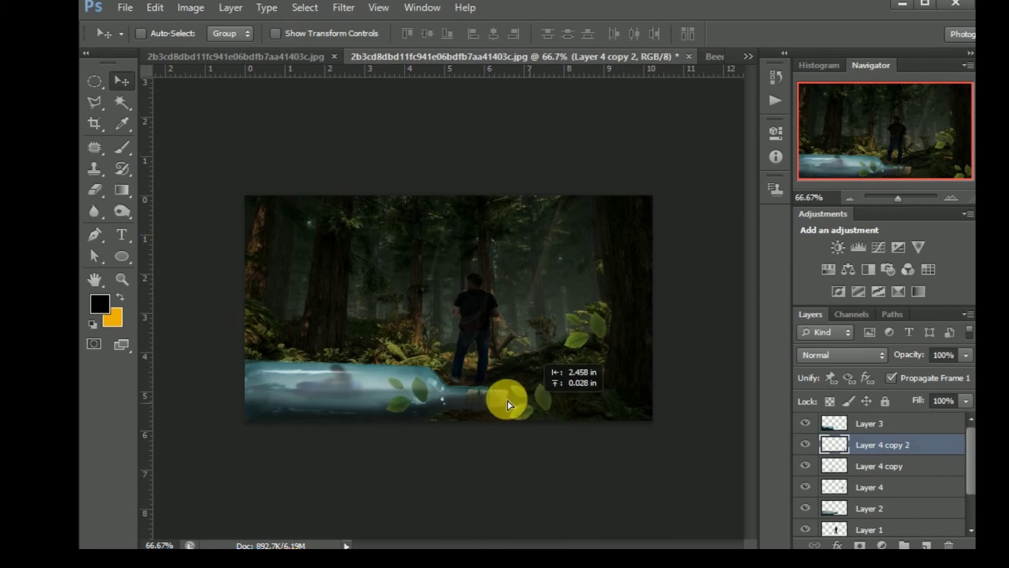
{"action": "mouse_move", "coordinate": [553, 415]}
{"action": "left_mouse_down"}
{"action": "mouse_move", "coordinate": [397, 401]}
{"action": "mouse_move", "coordinate": [266, 407]}
{"action": "left_mouse_up"}
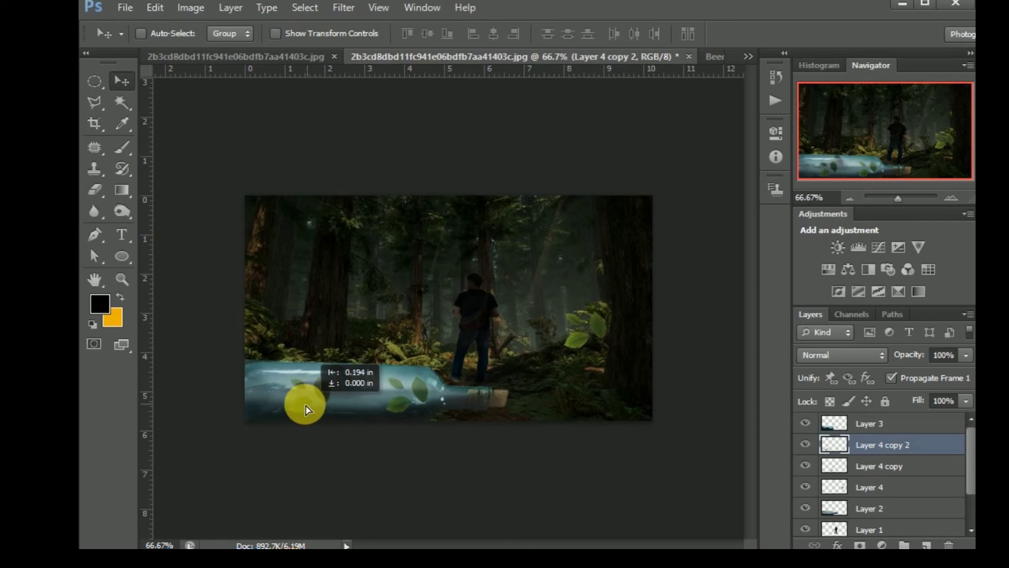
{"action": "left_click", "coordinate": [284, 406]}
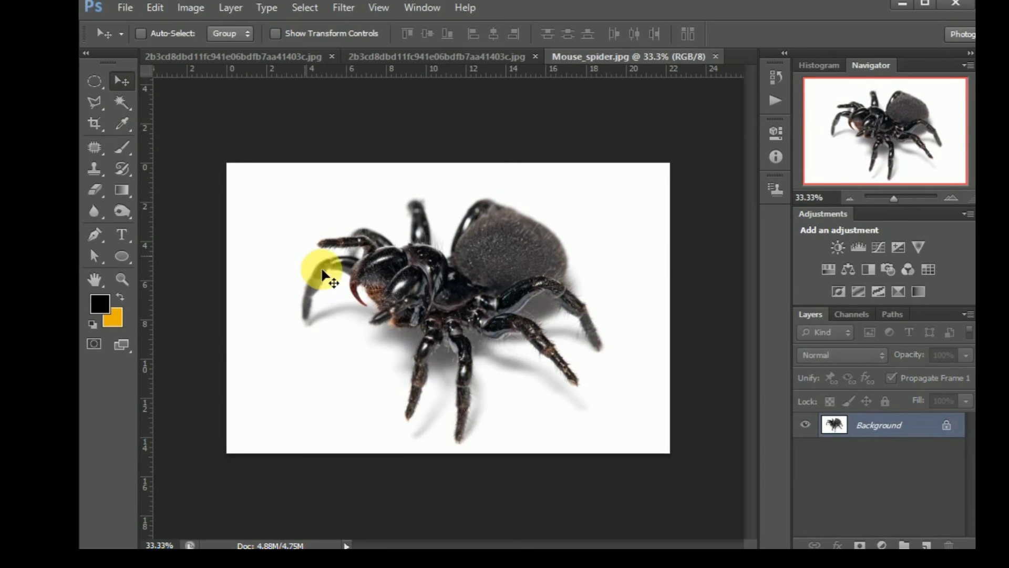
Magic-wand the white background and leg shadows, then invert to select just the spider.
{"action": "left_click", "coordinate": [122, 102]}
{"action": "left_click", "coordinate": [287, 285]}
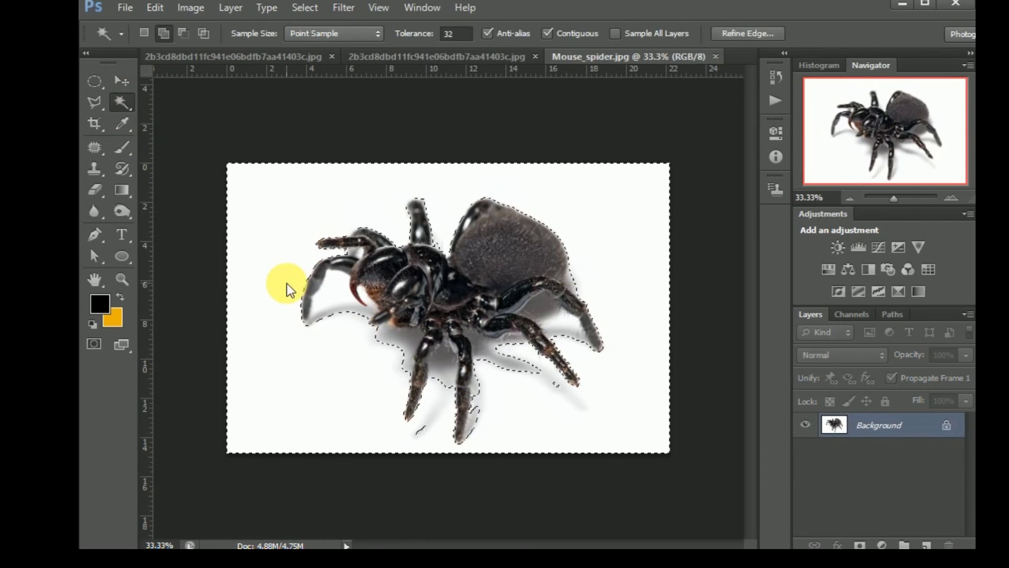
{"action": "left_click", "coordinate": [345, 305]}
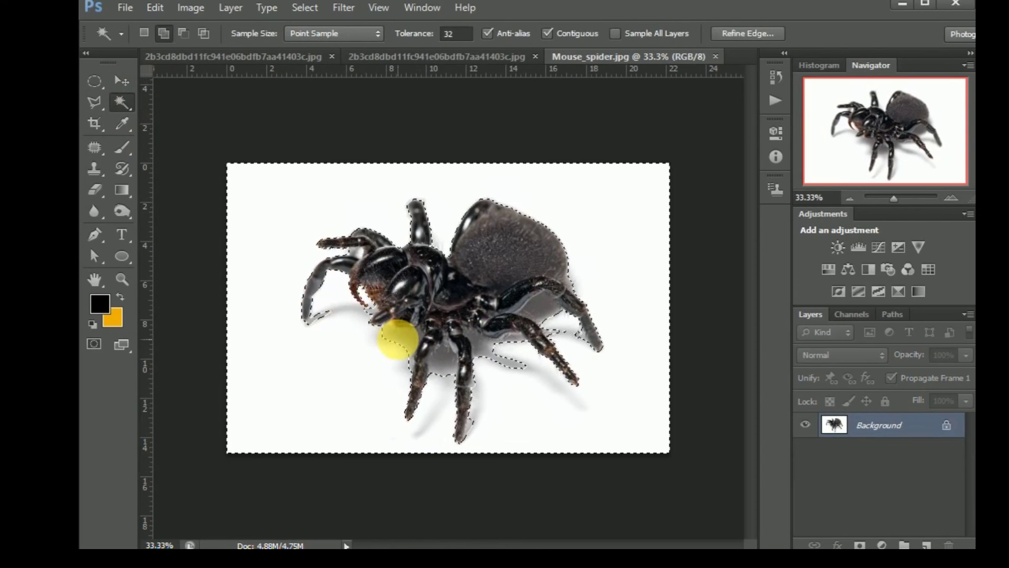
{"action": "left_click", "coordinate": [450, 381]}
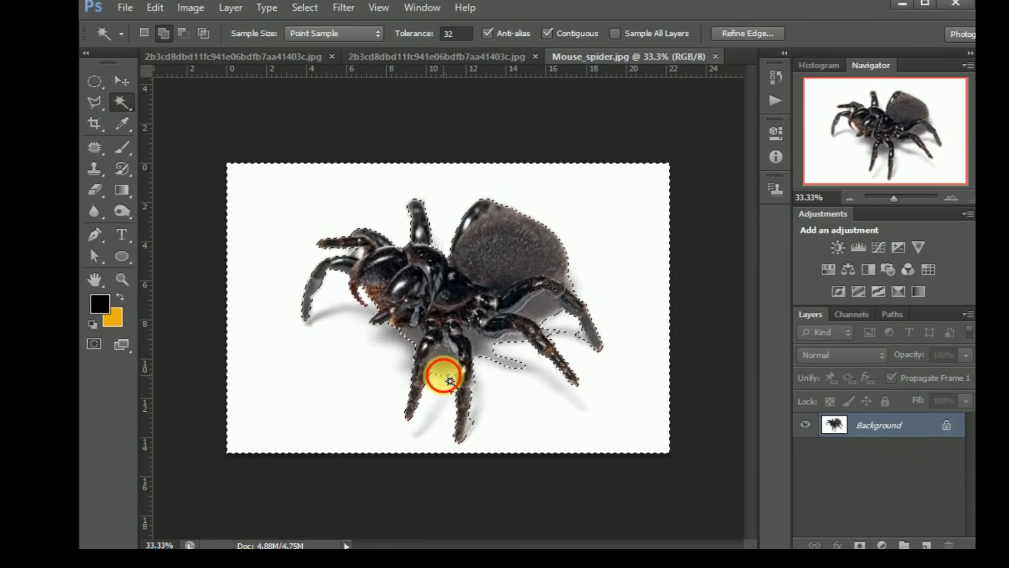
{"action": "left_click", "coordinate": [510, 362]}
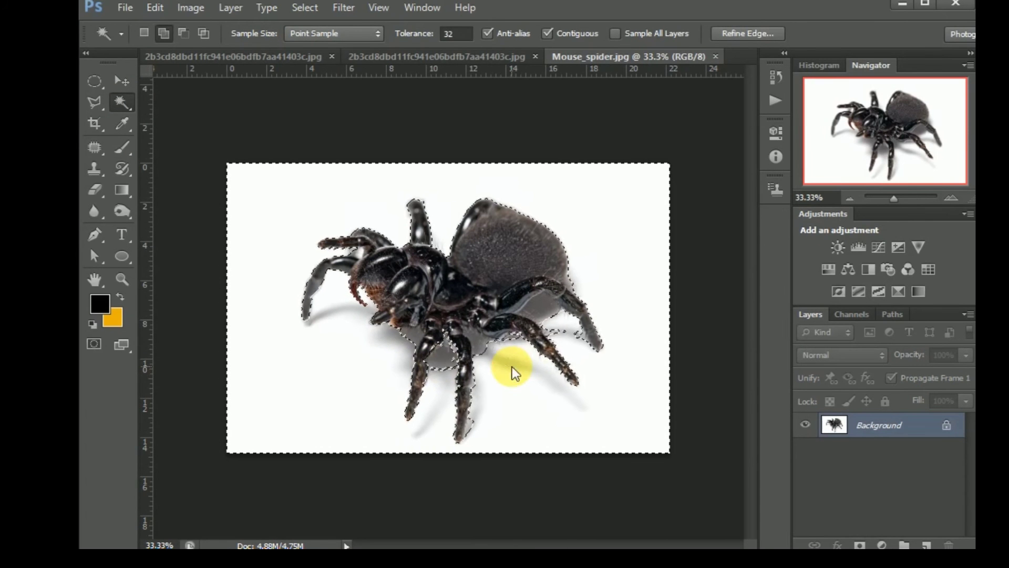
{"action": "left_click", "coordinate": [443, 371]}
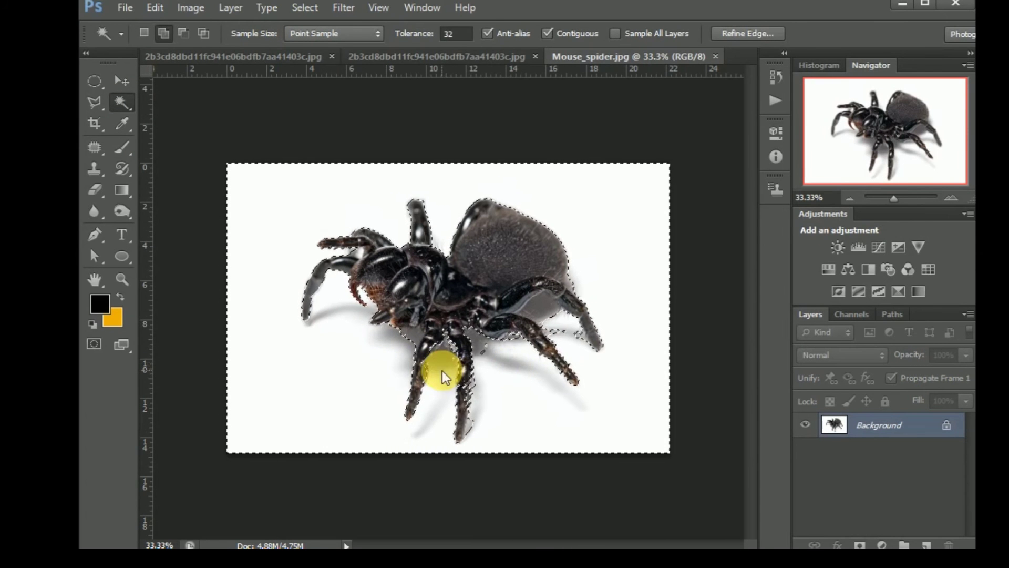
{"action": "left_click", "coordinate": [558, 329]}
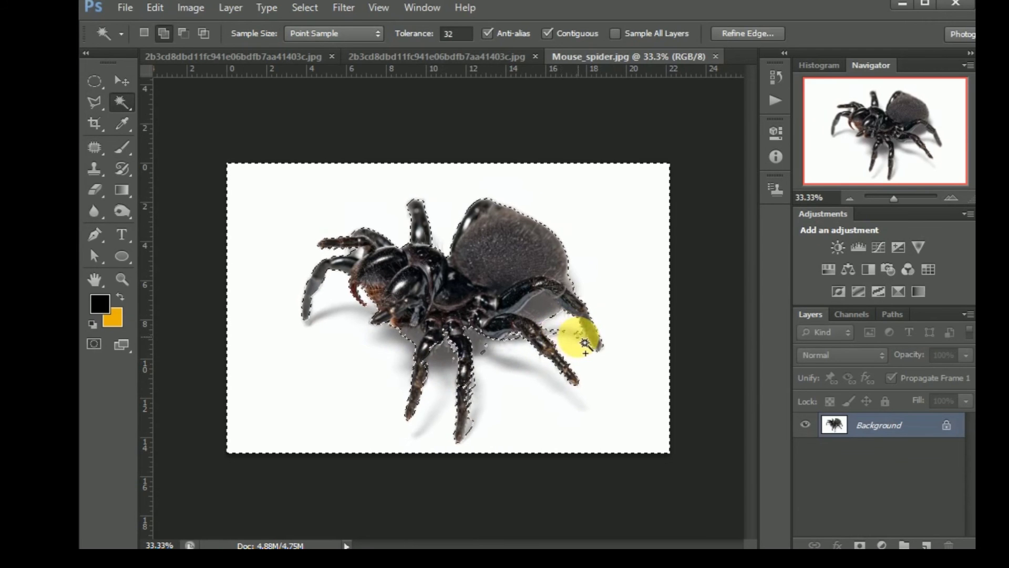
{"action": "left_click", "coordinate": [481, 351]}
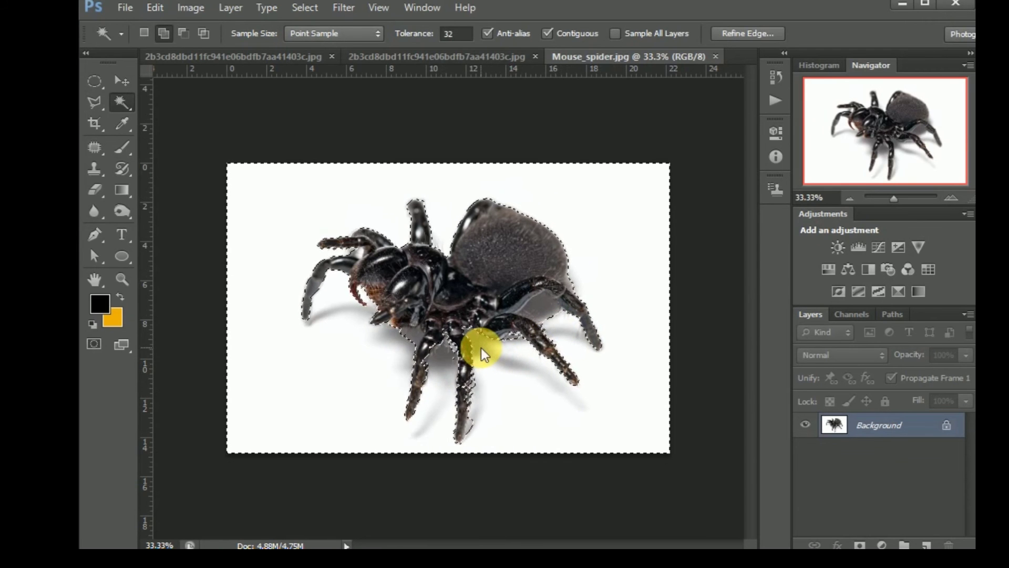
{"action": "left_click", "coordinate": [474, 429]}
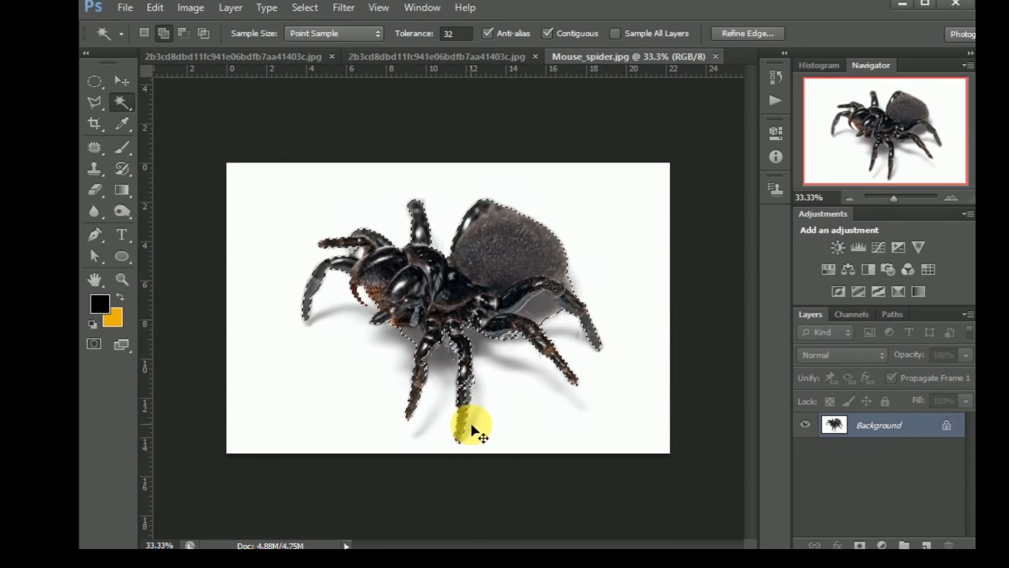
Drag the selected spider into the forest composite and scale it down to about 30%.
{"action": "key", "text": "v"}
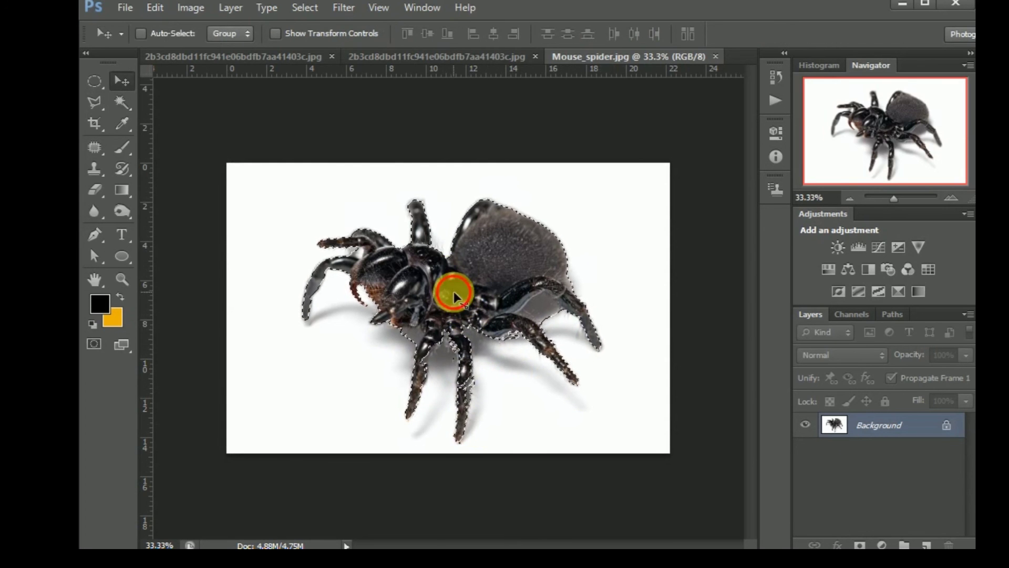
{"action": "mouse_move", "coordinate": [453, 291]}
{"action": "left_mouse_down"}
{"action": "mouse_move", "coordinate": [459, 62]}
{"action": "mouse_move", "coordinate": [550, 309]}
{"action": "left_mouse_up"}
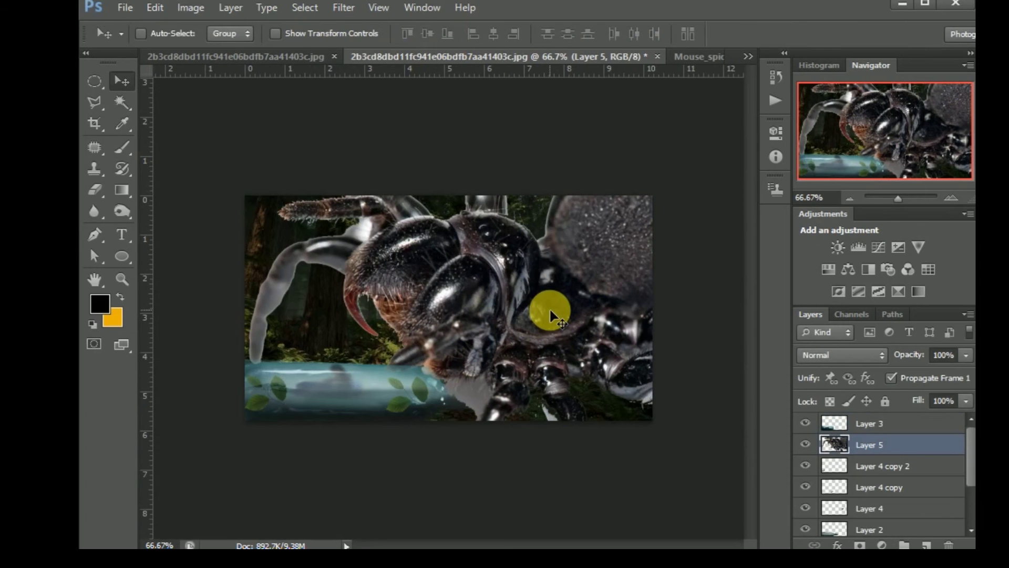
{"action": "key", "text": "ctrl+t"}
{"action": "left_click_drag", "start_coordinate": [247, 124], "coordinate": [610, 415]}
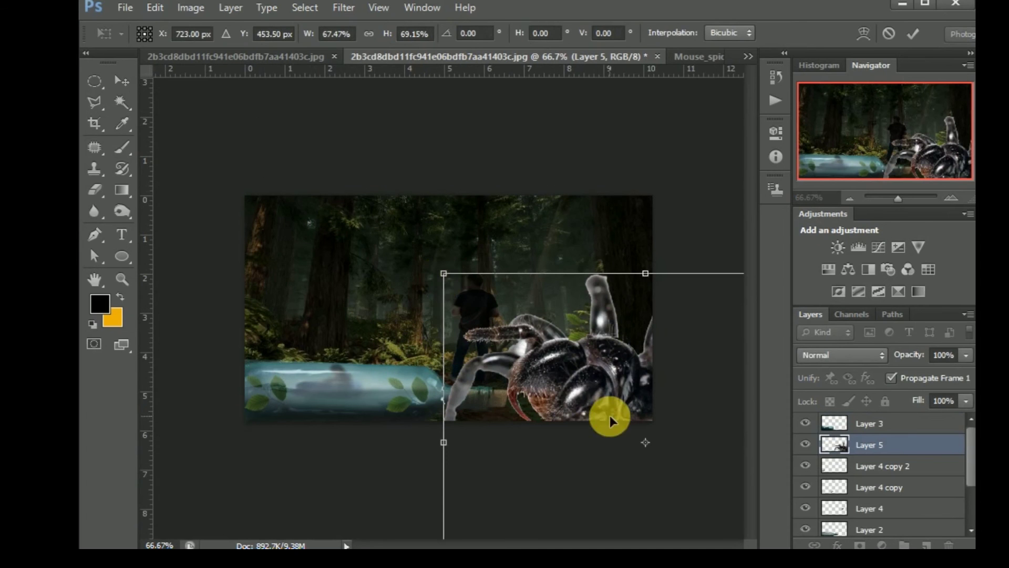
{"action": "left_click_drag", "start_coordinate": [586, 377], "coordinate": [472, 298]}
{"action": "left_click_drag", "start_coordinate": [310, 536], "coordinate": [450, 410]}
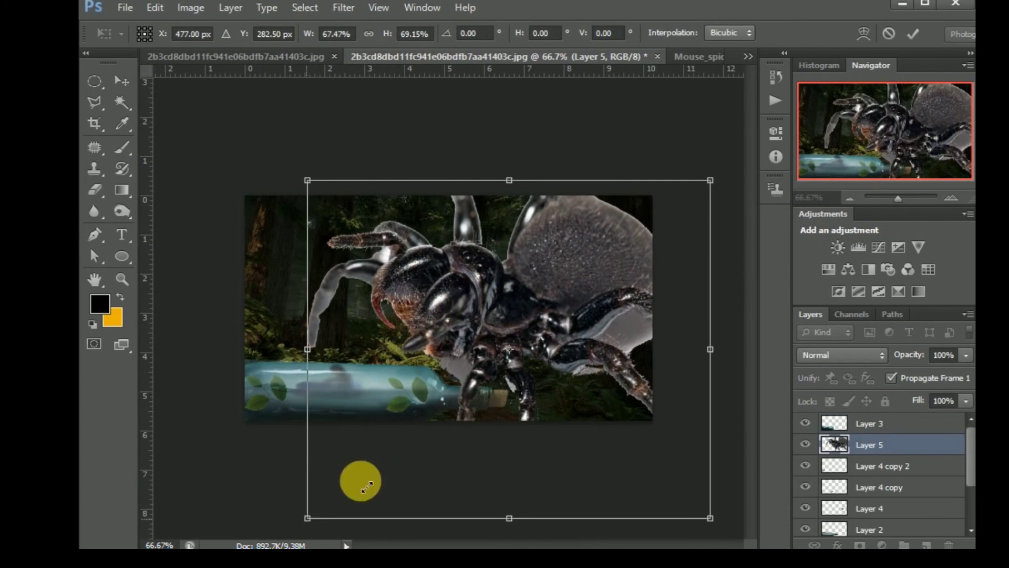
{"action": "left_click_drag", "start_coordinate": [710, 180], "coordinate": [631, 279]}
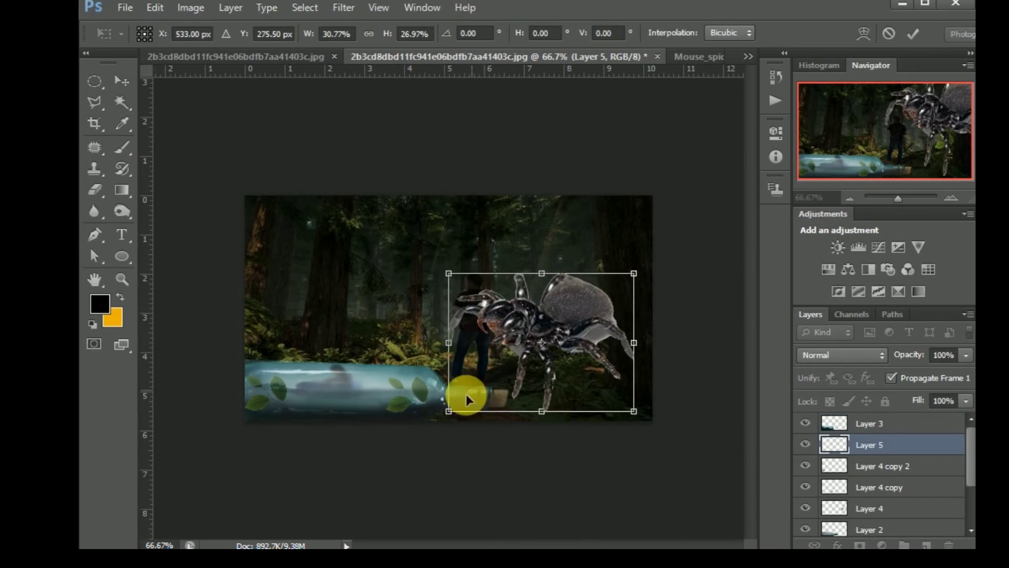
Shrink the spider to about 5%, tilt it and place it on the upper-right tree trunk.
{"action": "left_click_drag", "start_coordinate": [450, 412], "coordinate": [548, 348]}
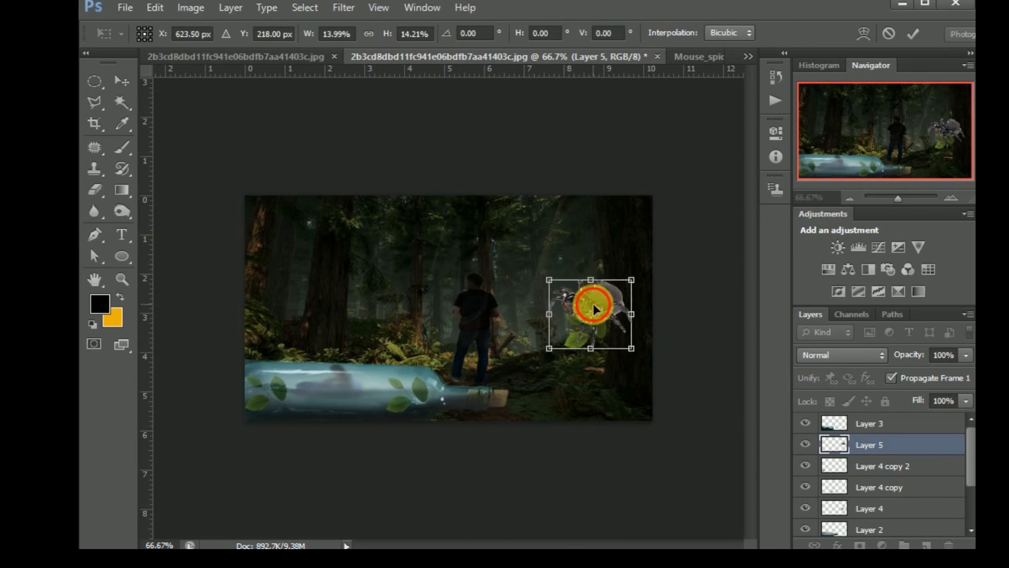
{"action": "left_click_drag", "start_coordinate": [590, 304], "coordinate": [601, 257]}
{"action": "left_click_drag", "start_coordinate": [564, 306], "coordinate": [595, 239]}
{"action": "mouse_move", "coordinate": [576, 275]}
{"action": "left_mouse_down"}
{"action": "mouse_move", "coordinate": [650, 274]}
{"action": "mouse_move", "coordinate": [586, 231]}
{"action": "mouse_move", "coordinate": [602, 275]}
{"action": "mouse_move", "coordinate": [641, 281]}
{"action": "left_mouse_up"}
{"action": "mouse_move", "coordinate": [589, 251]}
{"action": "left_mouse_down"}
{"action": "mouse_move", "coordinate": [602, 253]}
{"action": "mouse_move", "coordinate": [586, 241]}
{"action": "left_mouse_up"}
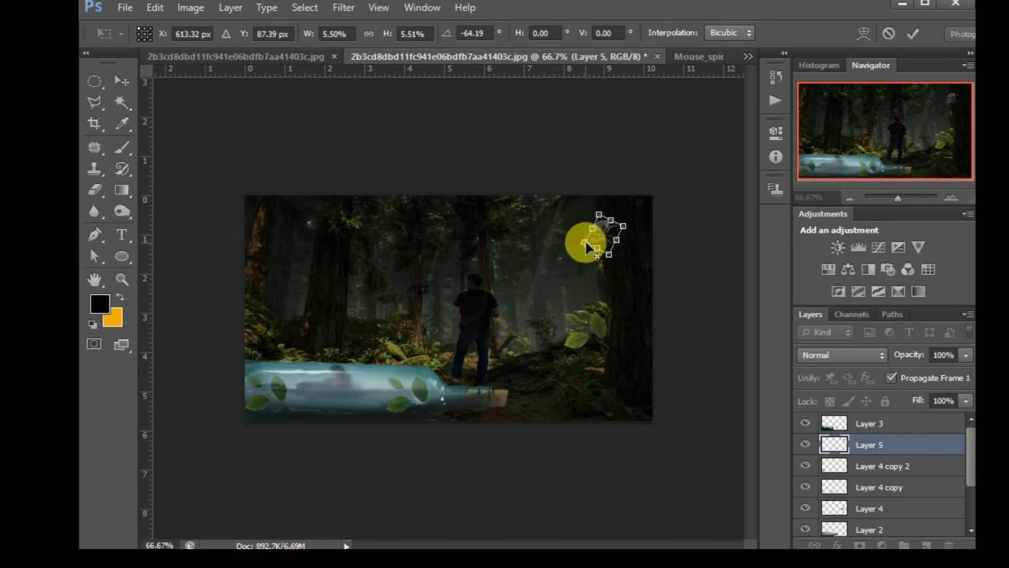
{"action": "left_click_drag", "start_coordinate": [586, 243], "coordinate": [628, 265]}
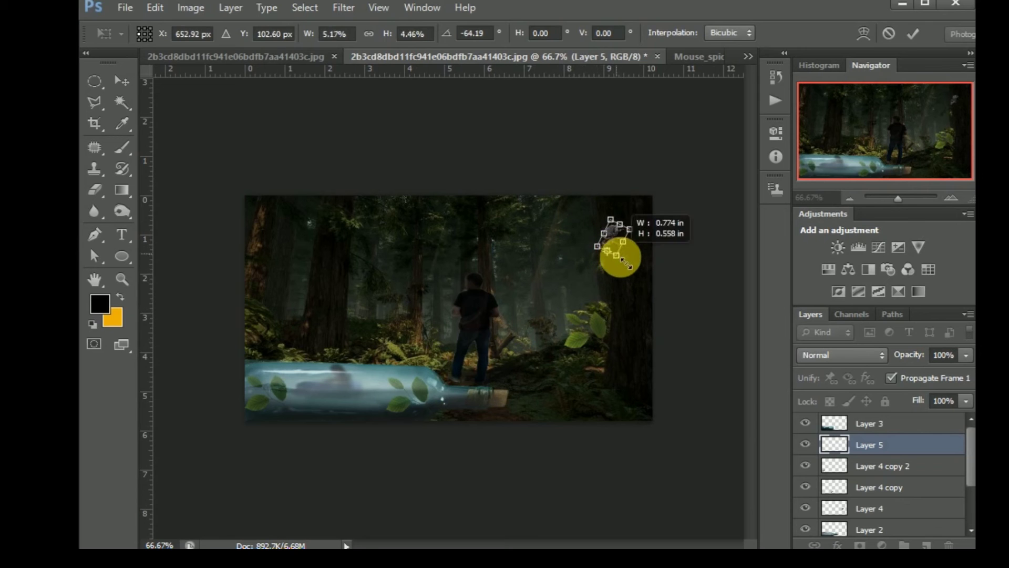
{"action": "left_click", "coordinate": [905, 33]}
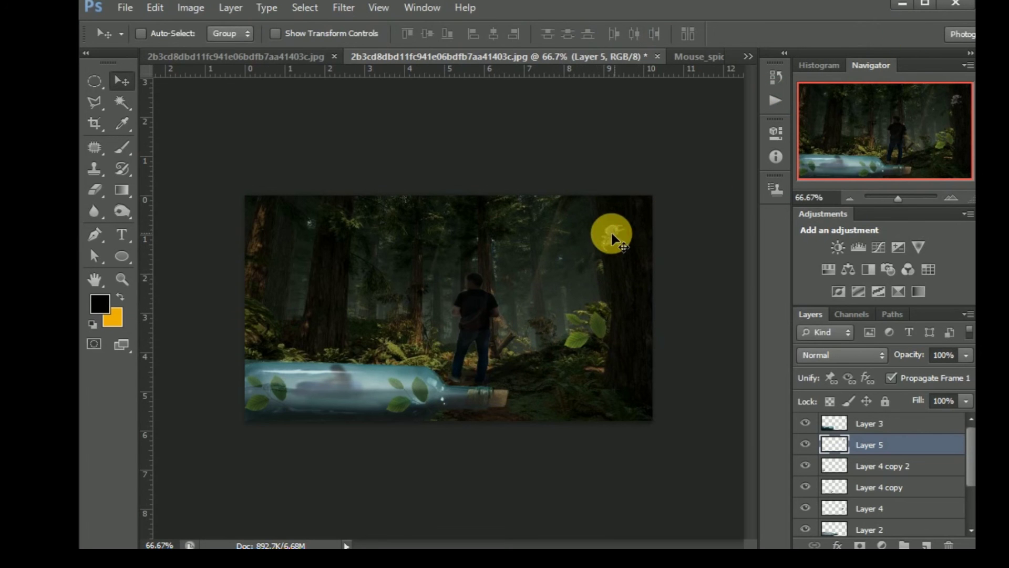
{"action": "left_click", "coordinate": [123, 212]}
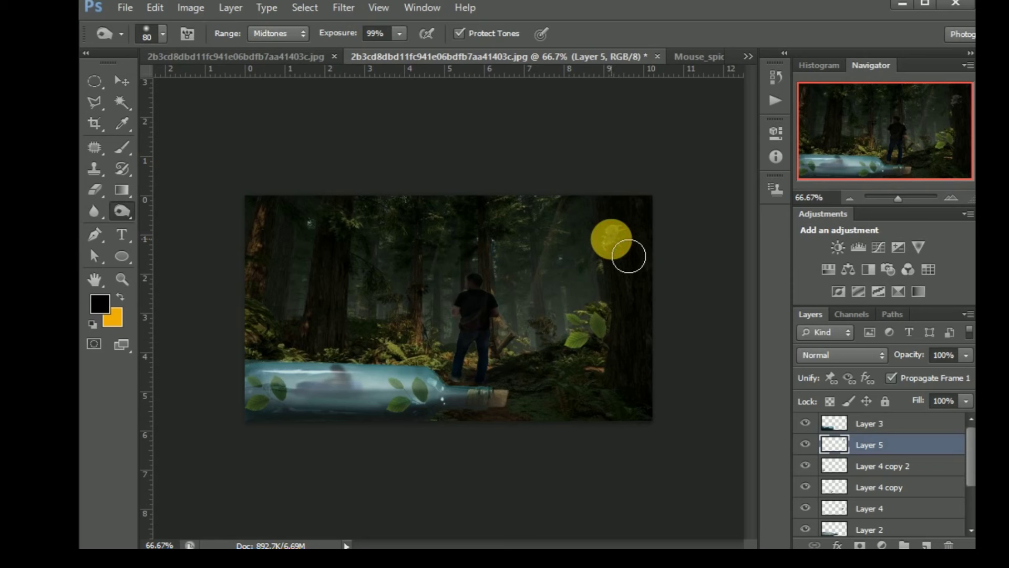
Duplicate the spider to Layer 5 copy, then squash and rotate the copy.
{"action": "key", "text": "ctrl+j"}
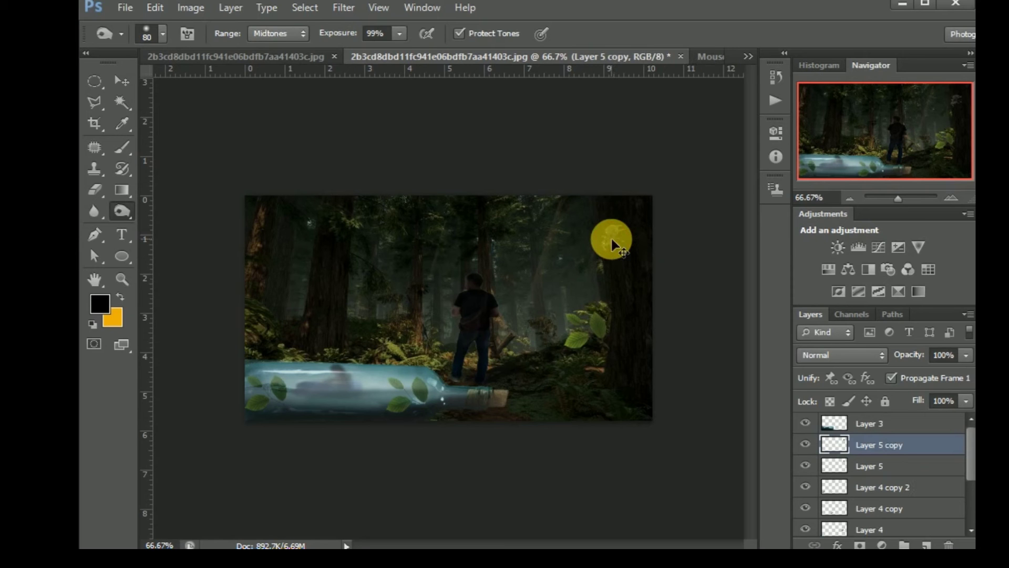
{"action": "key", "text": "v"}
{"action": "mouse_move", "coordinate": [614, 231]}
{"action": "left_mouse_down"}
{"action": "mouse_move", "coordinate": [557, 386]}
{"action": "mouse_move", "coordinate": [531, 389]}
{"action": "mouse_move", "coordinate": [584, 420]}
{"action": "left_mouse_up"}
{"action": "key", "text": "ctrl+t"}
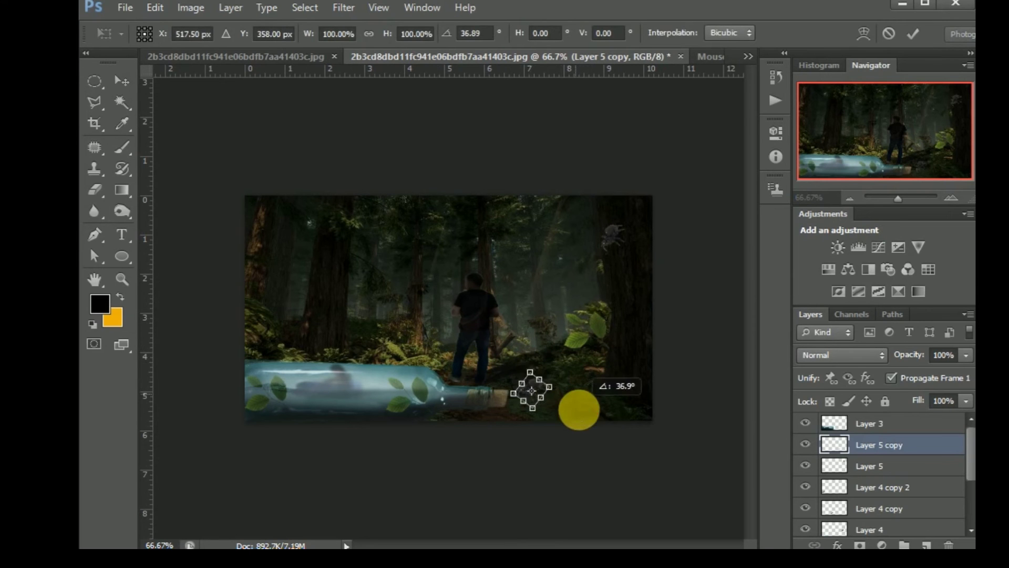
{"action": "mouse_move", "coordinate": [525, 395]}
{"action": "left_mouse_down"}
{"action": "mouse_move", "coordinate": [541, 391]}
{"action": "mouse_move", "coordinate": [506, 408]}
{"action": "mouse_move", "coordinate": [519, 385]}
{"action": "left_mouse_up"}
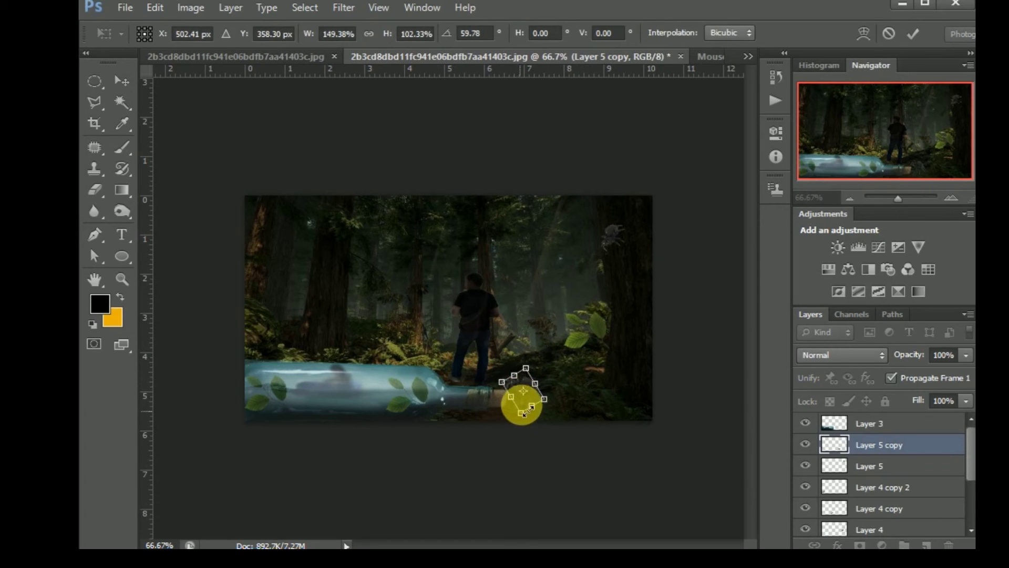
{"action": "left_click_drag", "start_coordinate": [528, 411], "coordinate": [509, 401]}
{"action": "left_click", "coordinate": [917, 33]}
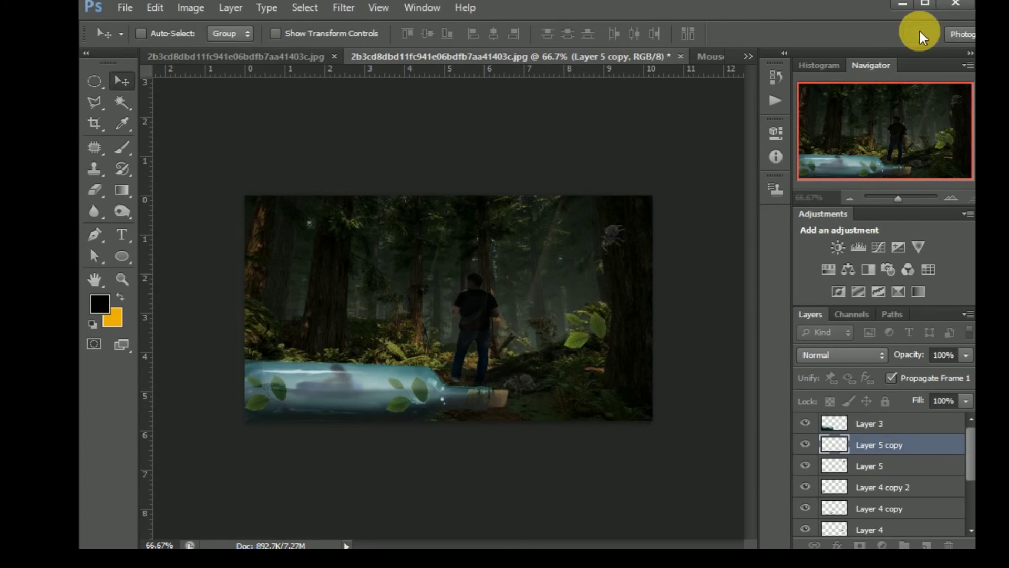
Move Layer 5 copy to the top of the stack and set the spider on the bottle.
{"action": "mouse_move", "coordinate": [508, 382]}
{"action": "left_mouse_down"}
{"action": "mouse_move", "coordinate": [479, 374]}
{"action": "mouse_move", "coordinate": [488, 388]}
{"action": "left_mouse_up"}
{"action": "left_click", "coordinate": [840, 458]}
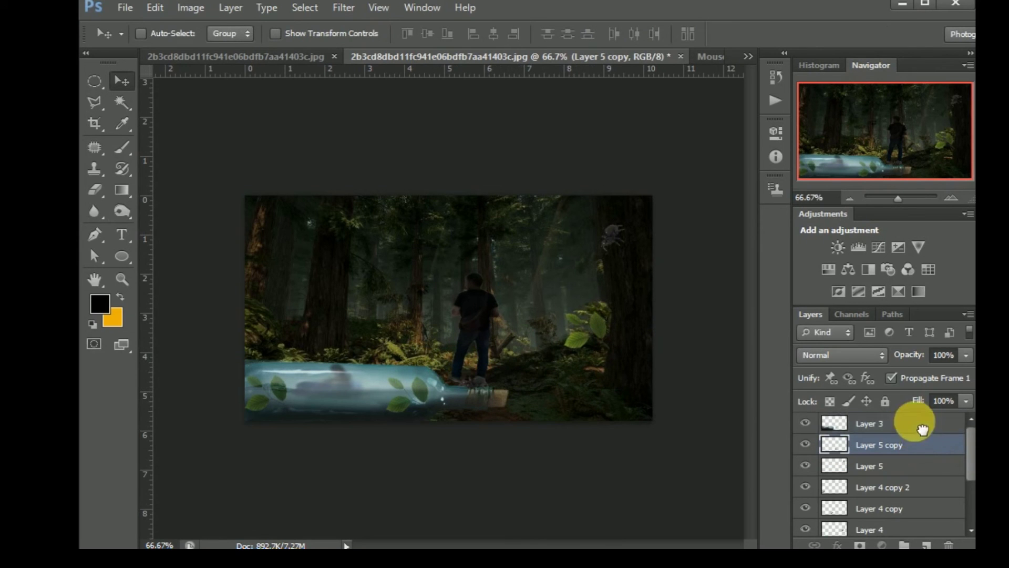
{"action": "left_click_drag", "start_coordinate": [971, 448], "coordinate": [912, 420]}
{"action": "left_click_drag", "start_coordinate": [470, 382], "coordinate": [409, 363]}
Lighten the bottle near its neck with the Dodge tool at 50% exposure.
{"action": "key", "text": "ctrl+plus"}
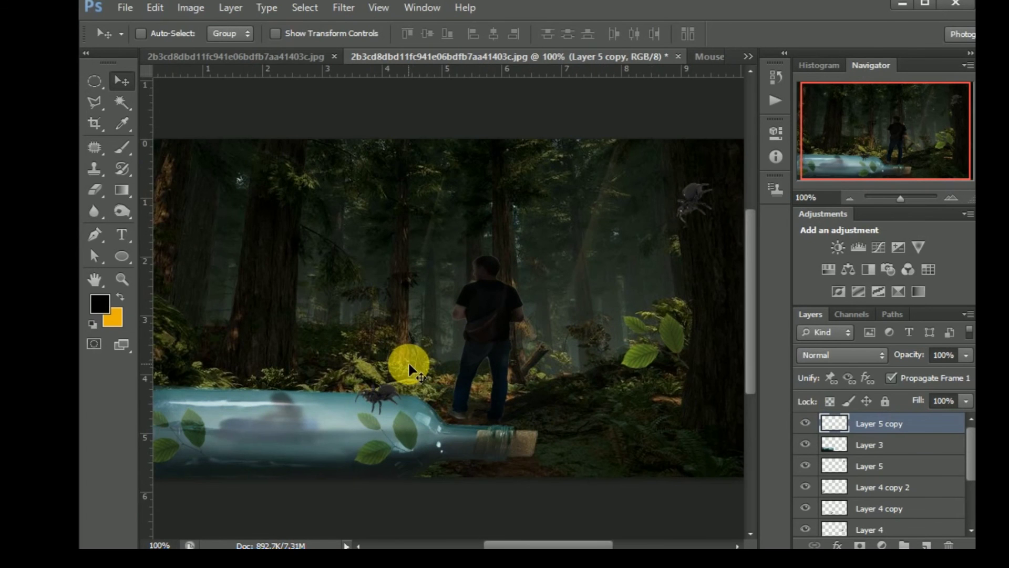
{"action": "left_click", "coordinate": [124, 213]}
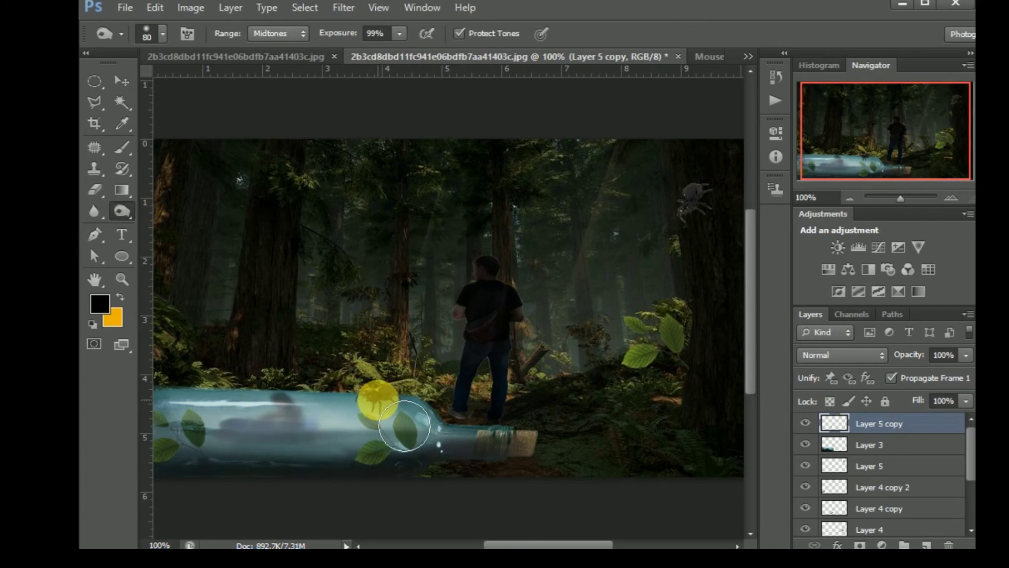
{"action": "right_click", "coordinate": [120, 210]}
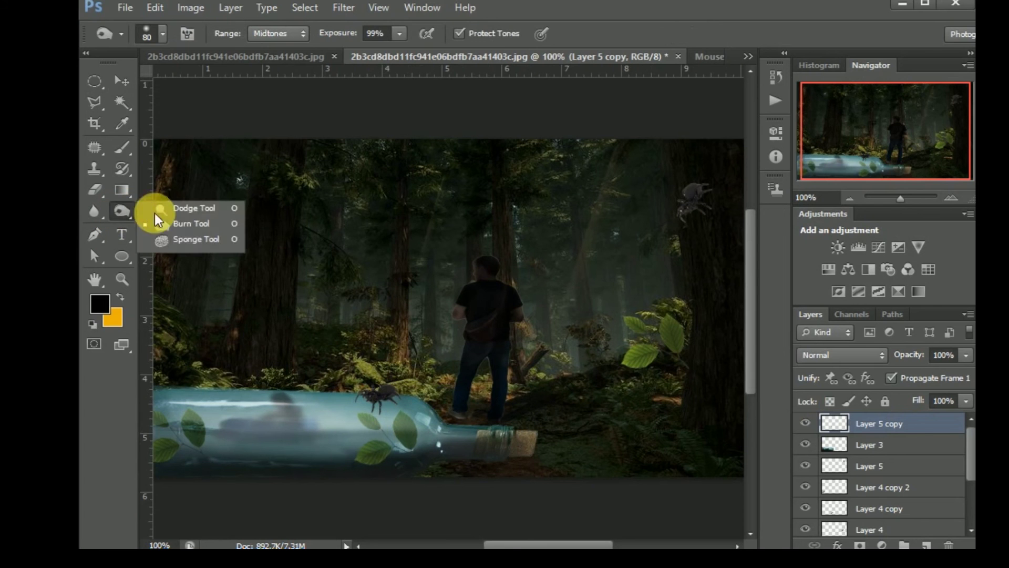
{"action": "left_click", "coordinate": [175, 212]}
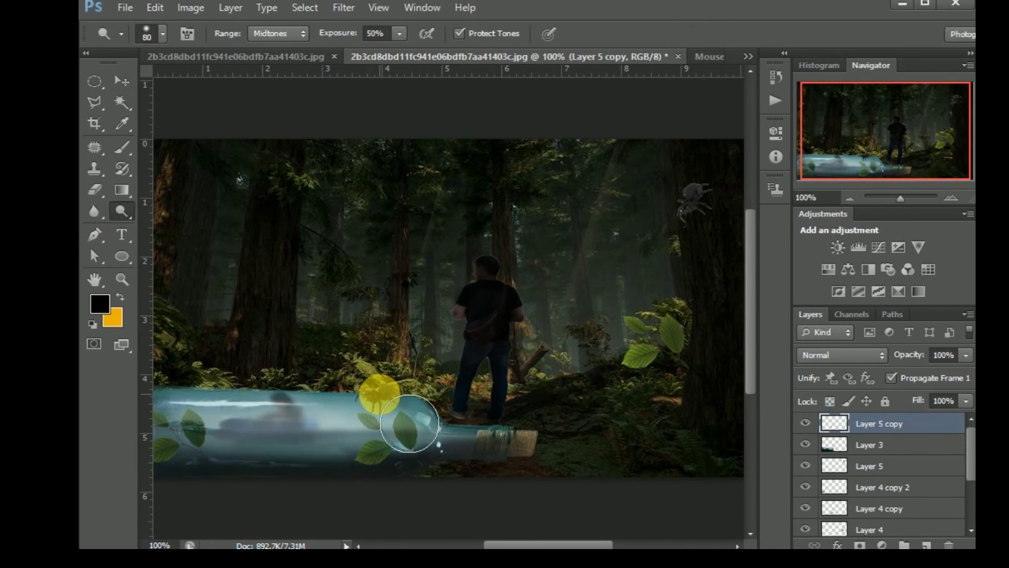
{"action": "left_click_drag", "start_coordinate": [409, 424], "coordinate": [400, 430]}
{"action": "key", "text": "ctrl+minus"}
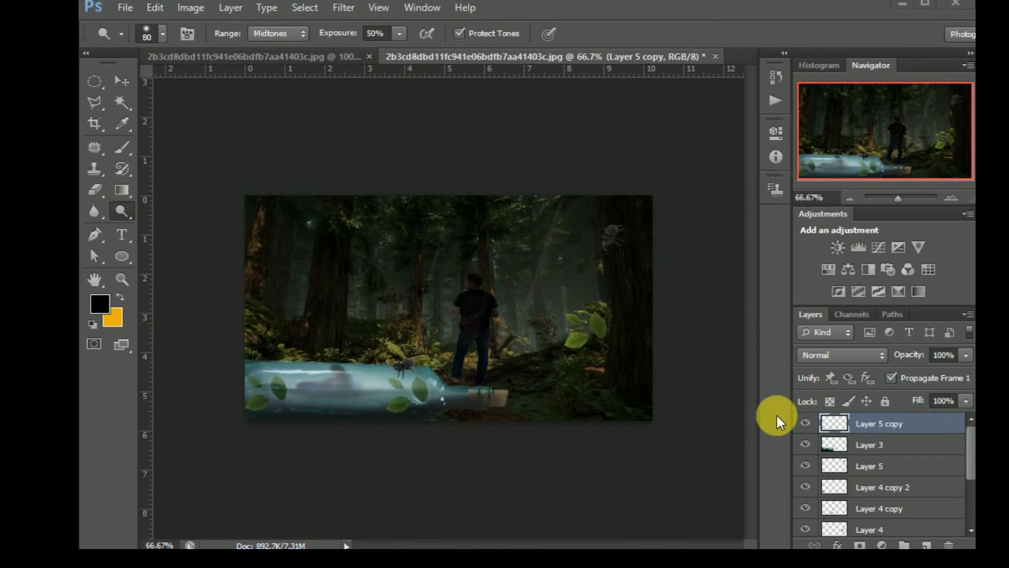
Hide the spider, blurred figure, three leaf layers and bottle layer.
{"action": "left_click", "coordinate": [808, 423]}
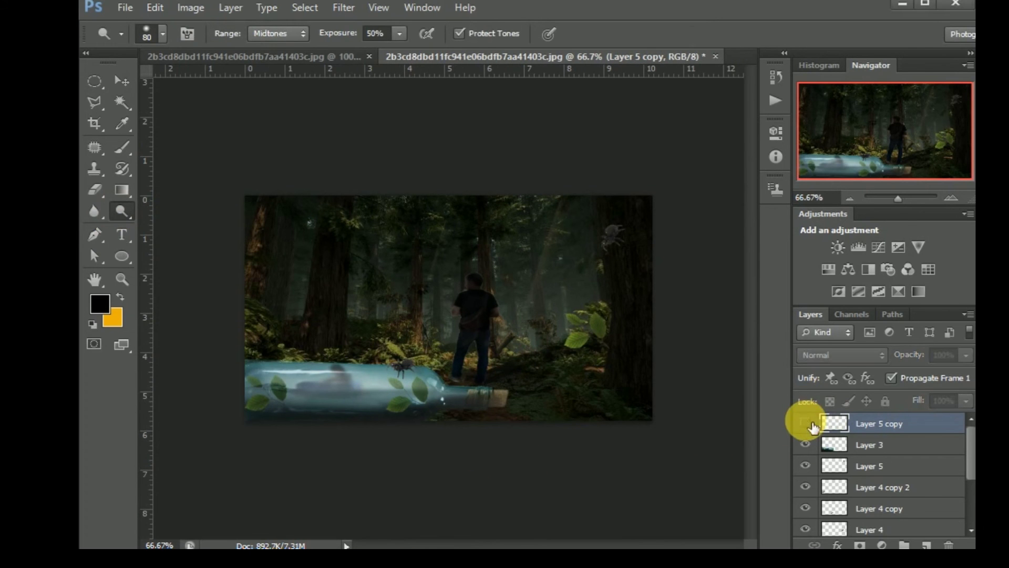
{"action": "left_click", "coordinate": [806, 444]}
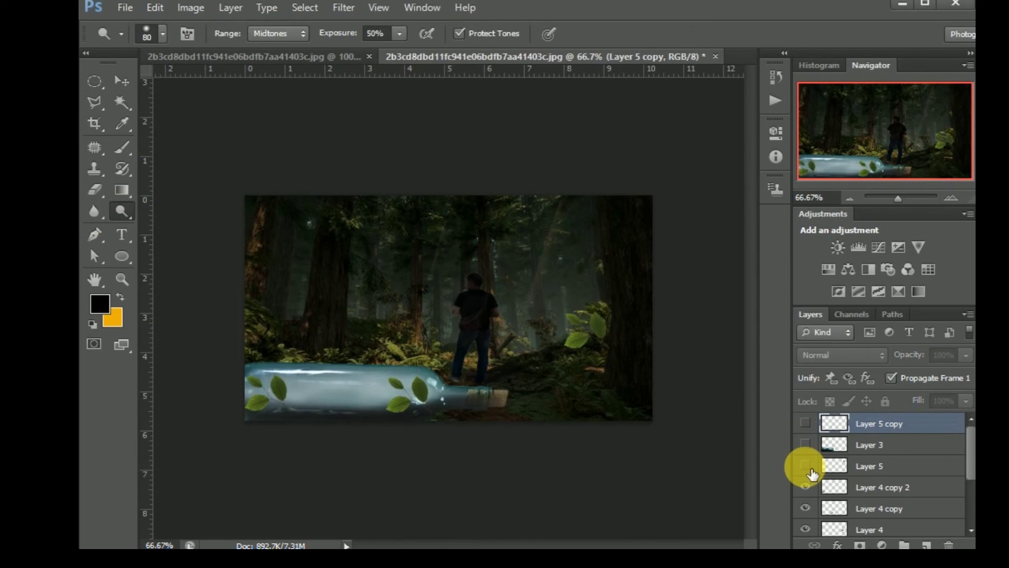
{"action": "left_click", "coordinate": [805, 487]}
{"action": "left_click", "coordinate": [805, 509]}
{"action": "left_click", "coordinate": [806, 528]}
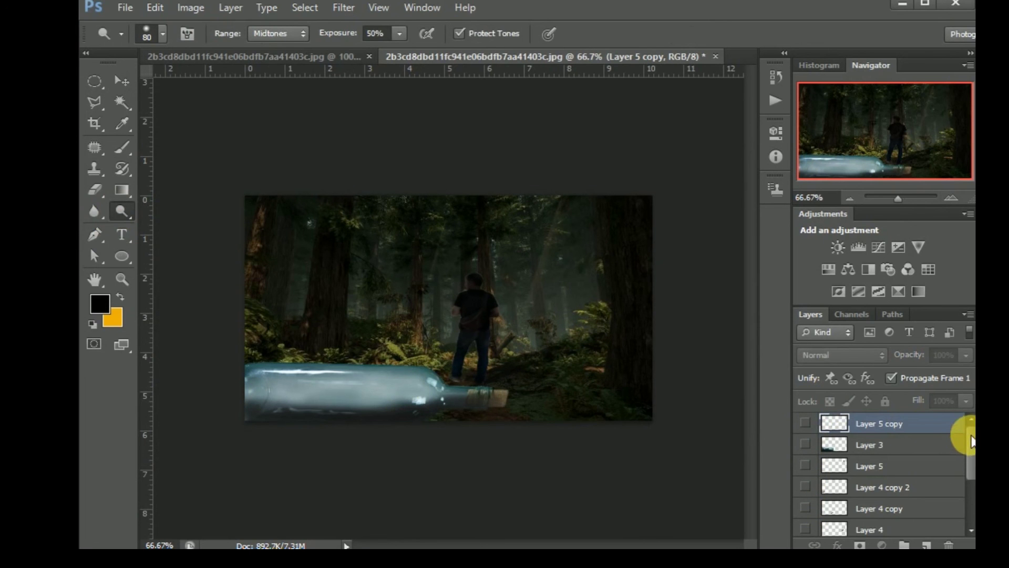
{"action": "scroll", "coordinate": [965, 457], "scroll_direction": "down", "scroll_amount": 4}
{"action": "left_click", "coordinate": [805, 461]}
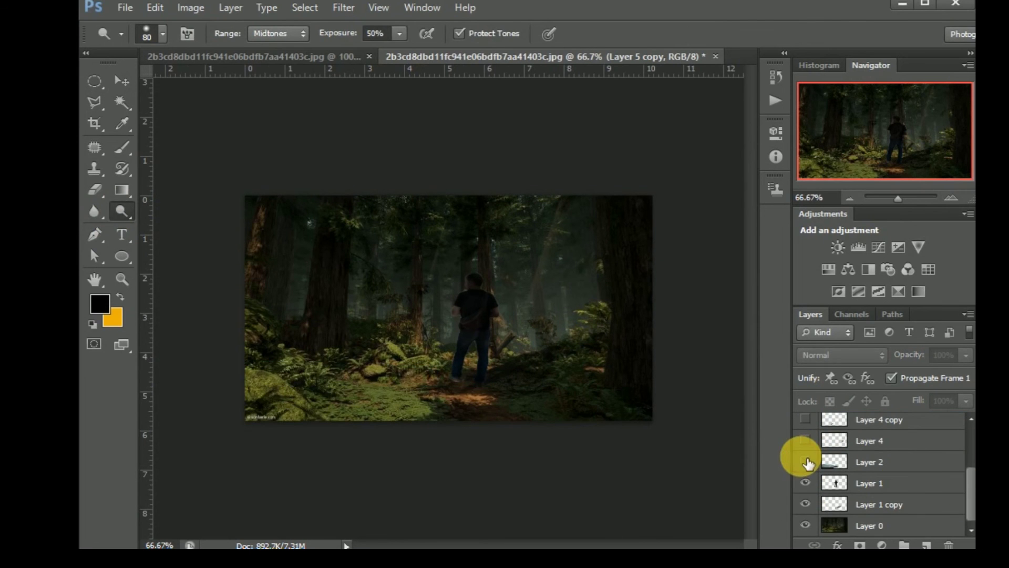
Trace a curved pen path around the mossy mound in the bottom-left corner.
{"action": "left_click", "coordinate": [93, 229]}
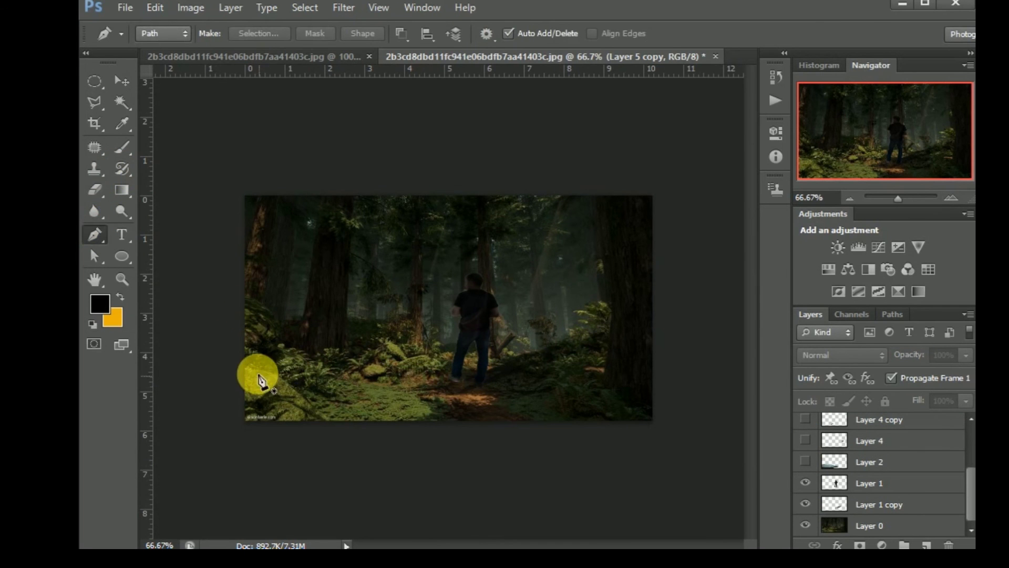
{"action": "key", "text": "ctrl+plus"}
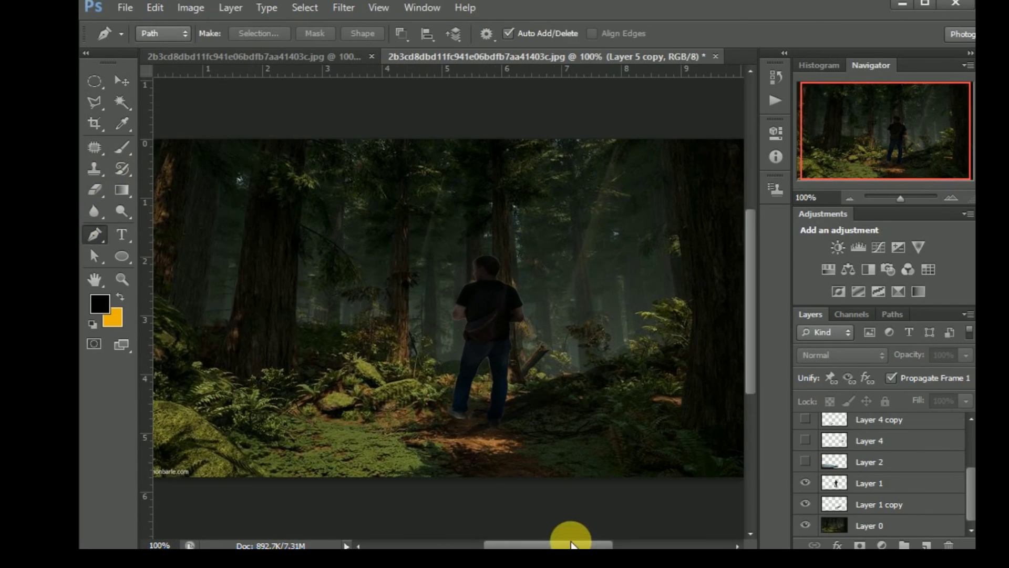
{"action": "left_click_drag", "start_coordinate": [572, 544], "coordinate": [534, 544]}
{"action": "left_click", "coordinate": [310, 399]}
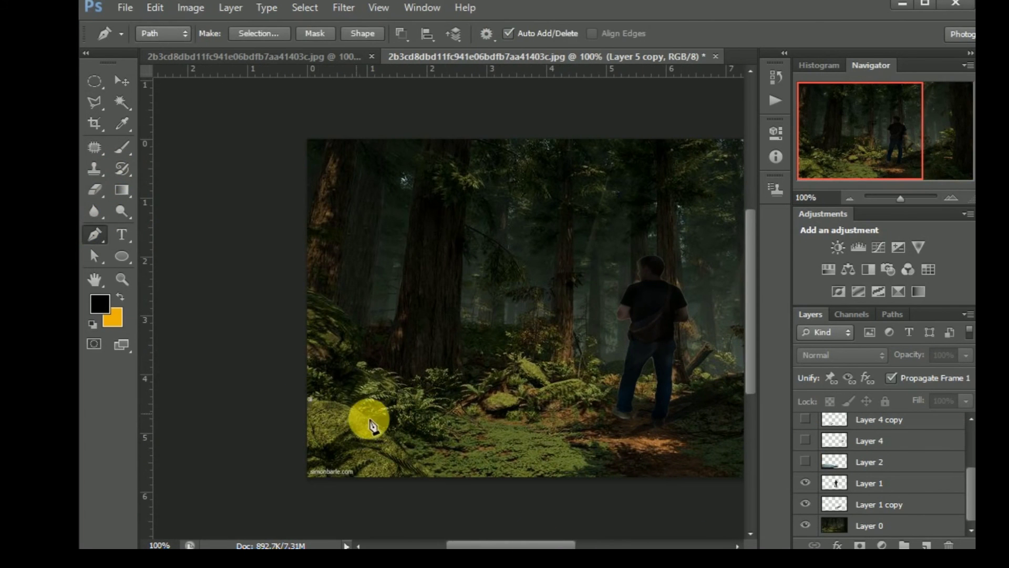
{"action": "left_click_drag", "start_coordinate": [373, 421], "coordinate": [397, 441]}
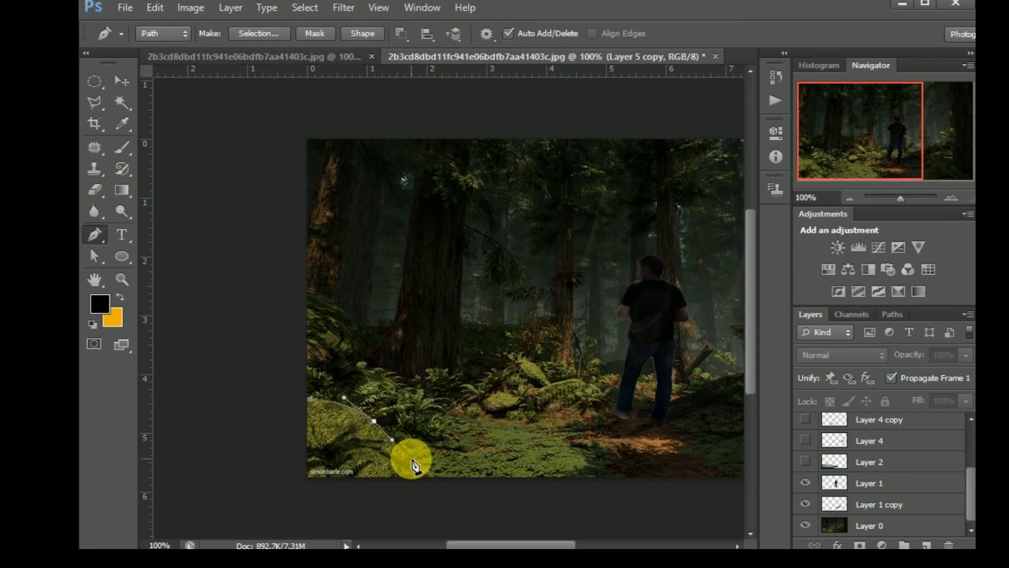
{"action": "left_click", "coordinate": [411, 458]}
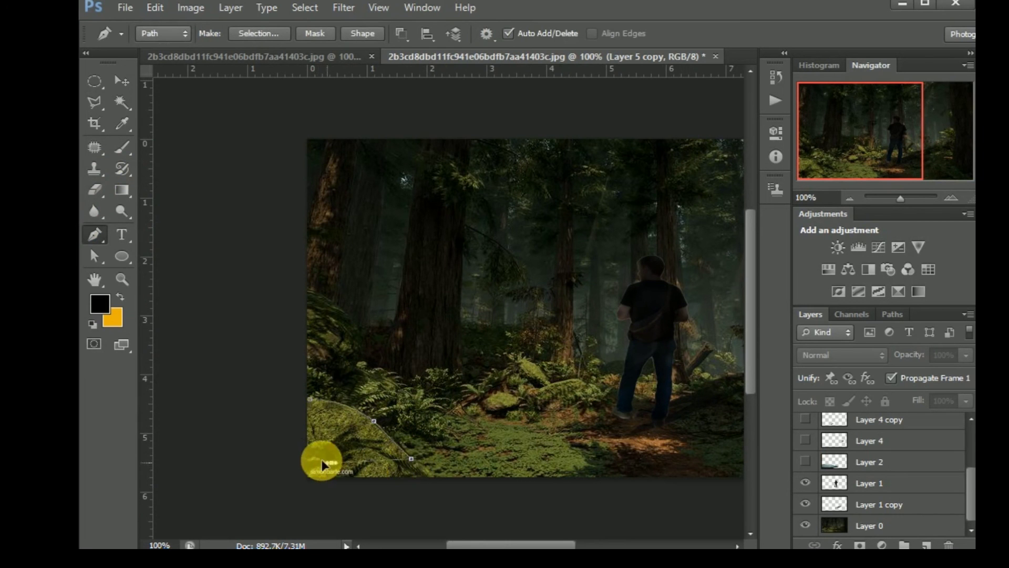
{"action": "left_click_drag", "start_coordinate": [311, 454], "coordinate": [304, 462]}
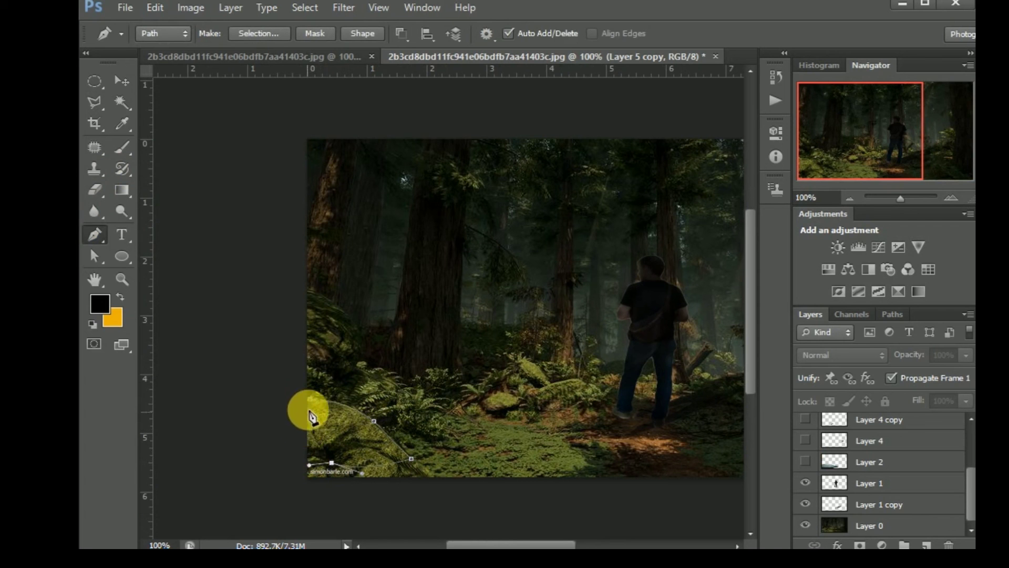
{"action": "left_click", "coordinate": [310, 466]}
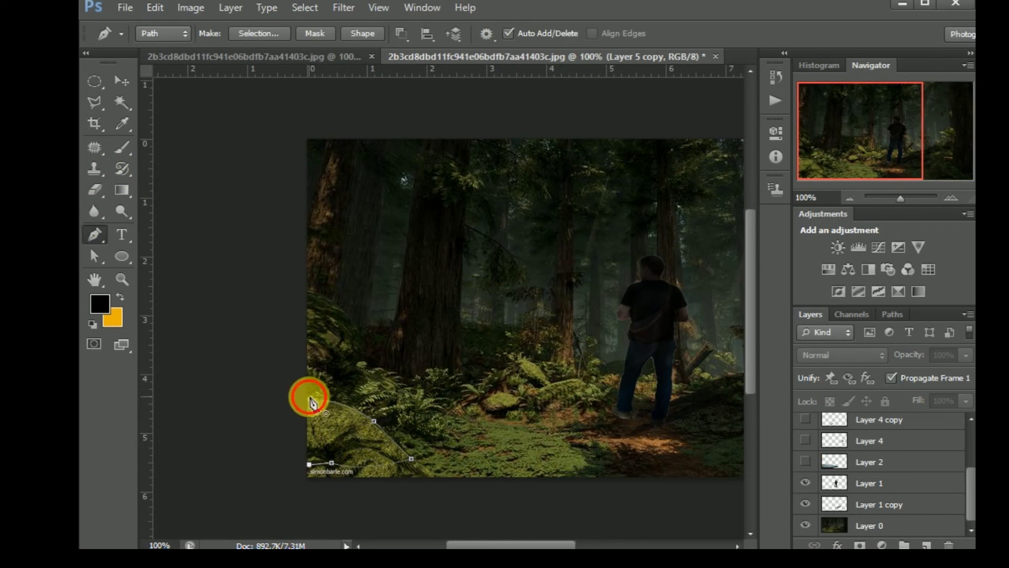
Convert the mound path to a selection, dismiss the error, and make Layer 0 active.
{"action": "left_click", "coordinate": [310, 402]}
{"action": "key", "text": "ctrl+Return"}
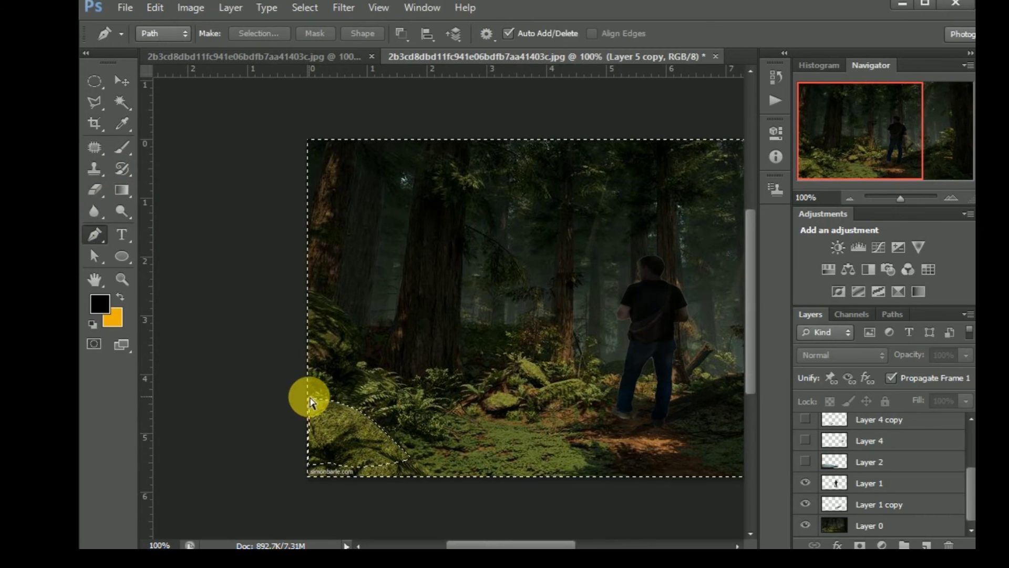
{"action": "key", "text": "ctrl+j"}
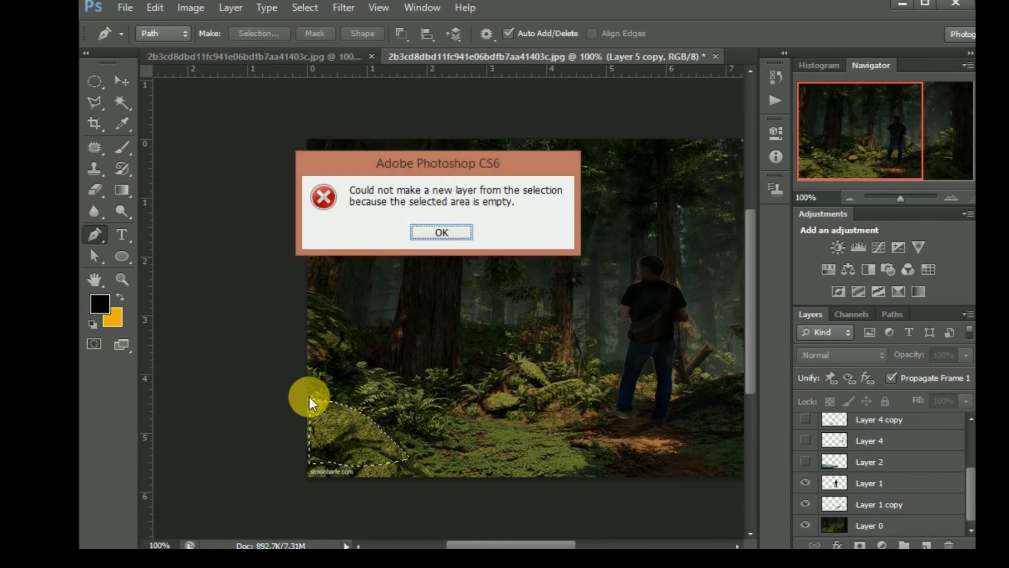
{"action": "left_click", "coordinate": [451, 232]}
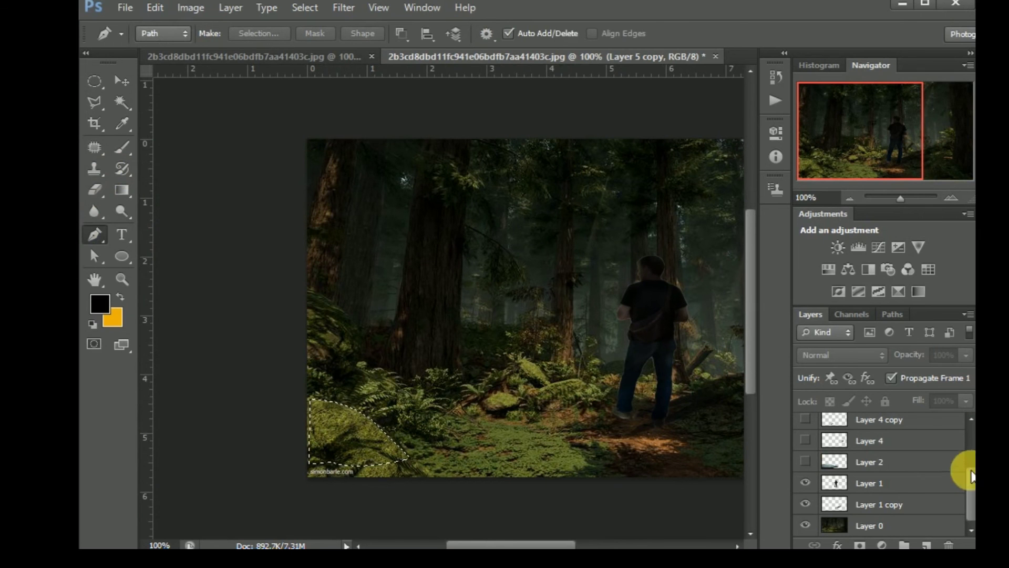
{"action": "left_click", "coordinate": [899, 526]}
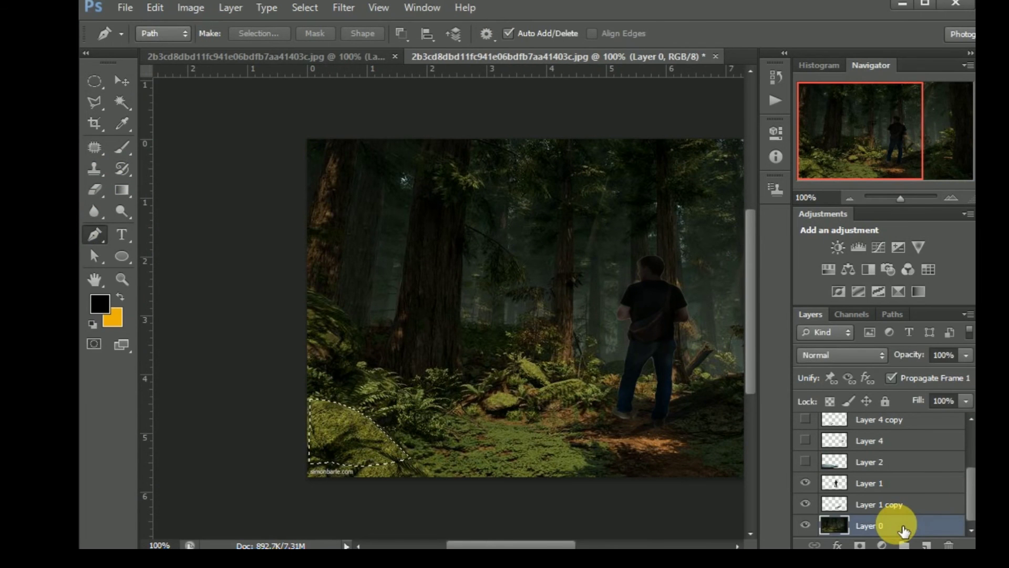
Copy the selected moss onto Layer 6 and move it to the bottom-right corner.
{"action": "key", "text": "ctrl+j"}
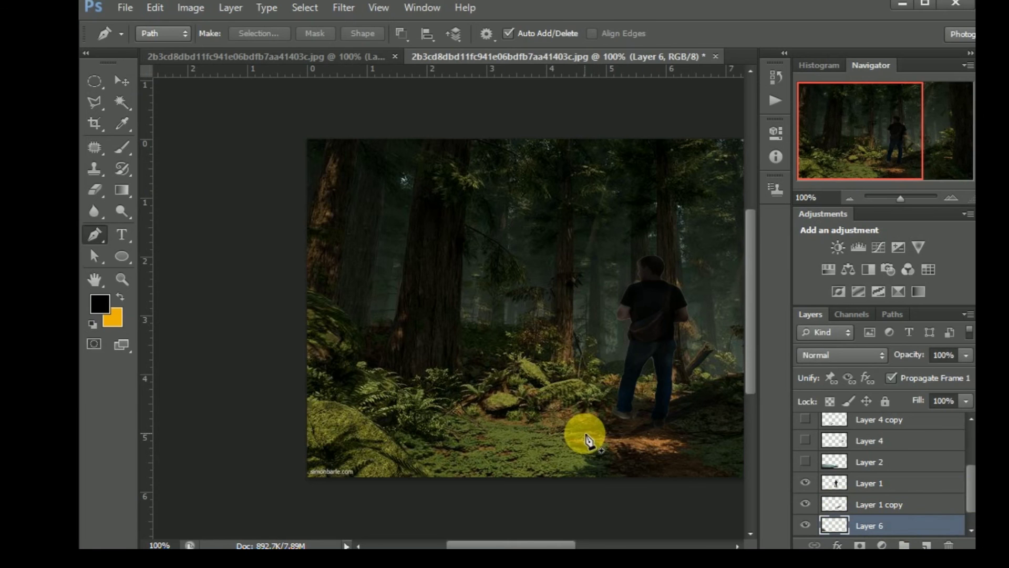
{"action": "key", "text": "v"}
{"action": "left_click_drag", "start_coordinate": [392, 436], "coordinate": [493, 436]}
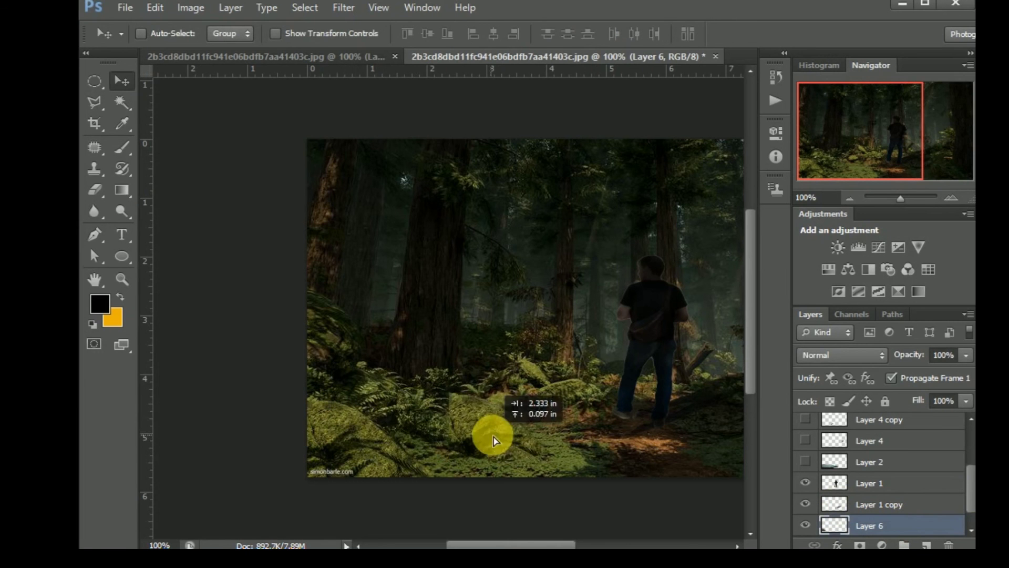
{"action": "key", "text": "ctrl+minus"}
{"action": "left_click_drag", "start_coordinate": [395, 392], "coordinate": [575, 395]}
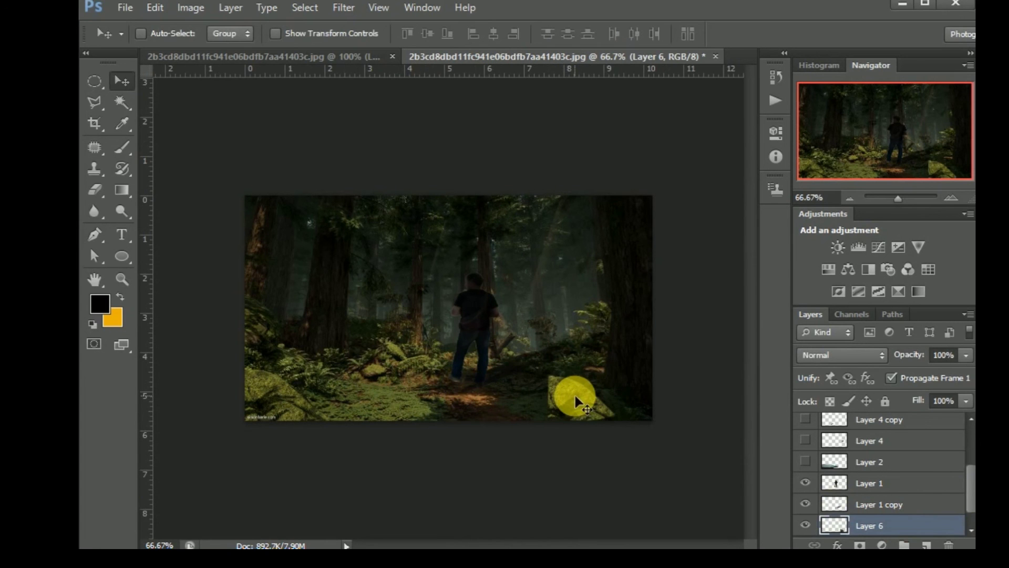
Rotate, enlarge and slightly skew the moss copy to fit the corner.
{"action": "key", "text": "ctrl+t"}
{"action": "left_click_drag", "start_coordinate": [643, 384], "coordinate": [567, 341]}
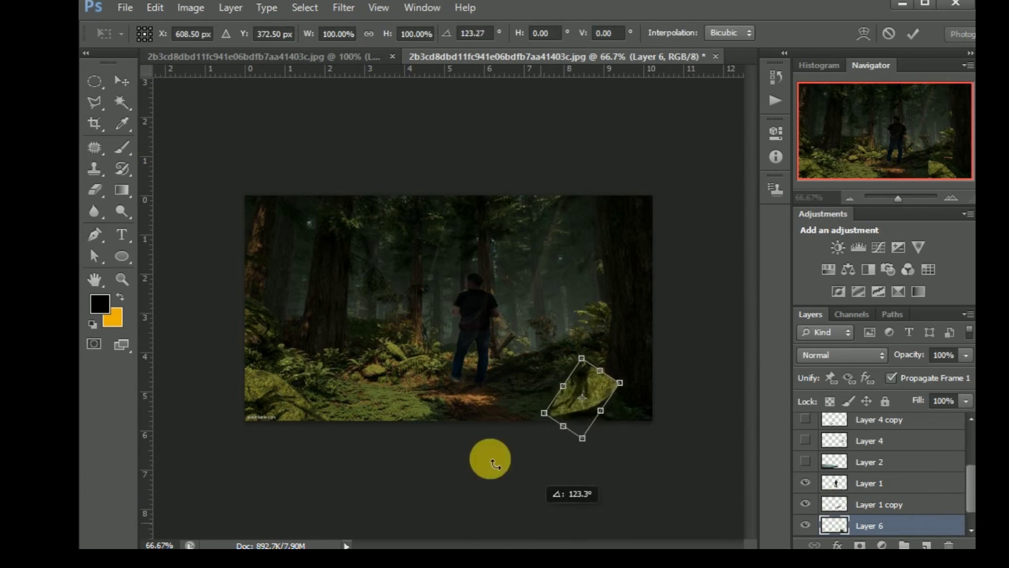
{"action": "left_click_drag", "start_coordinate": [588, 348], "coordinate": [586, 349]}
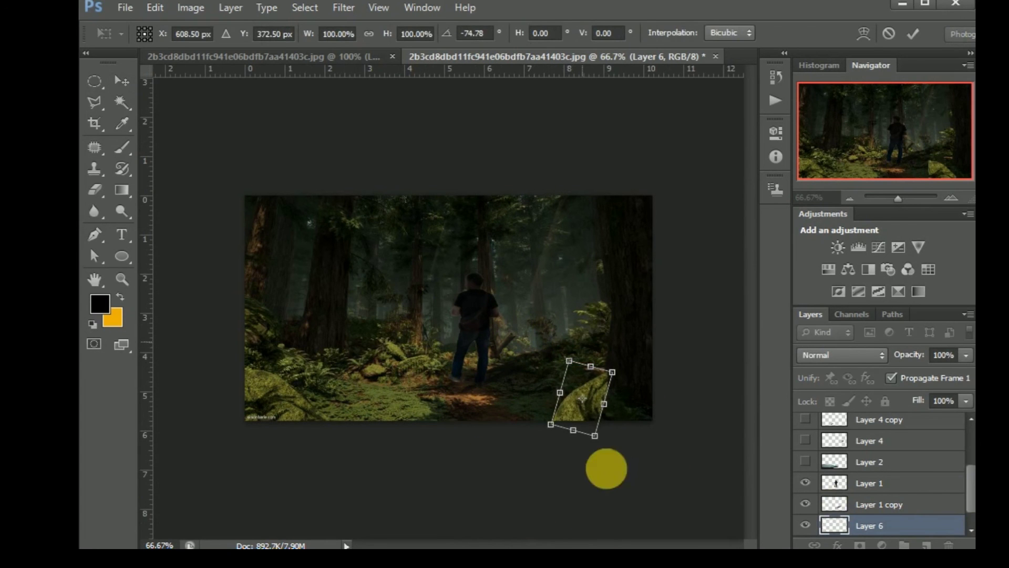
{"action": "left_click_drag", "start_coordinate": [595, 435], "coordinate": [606, 441]}
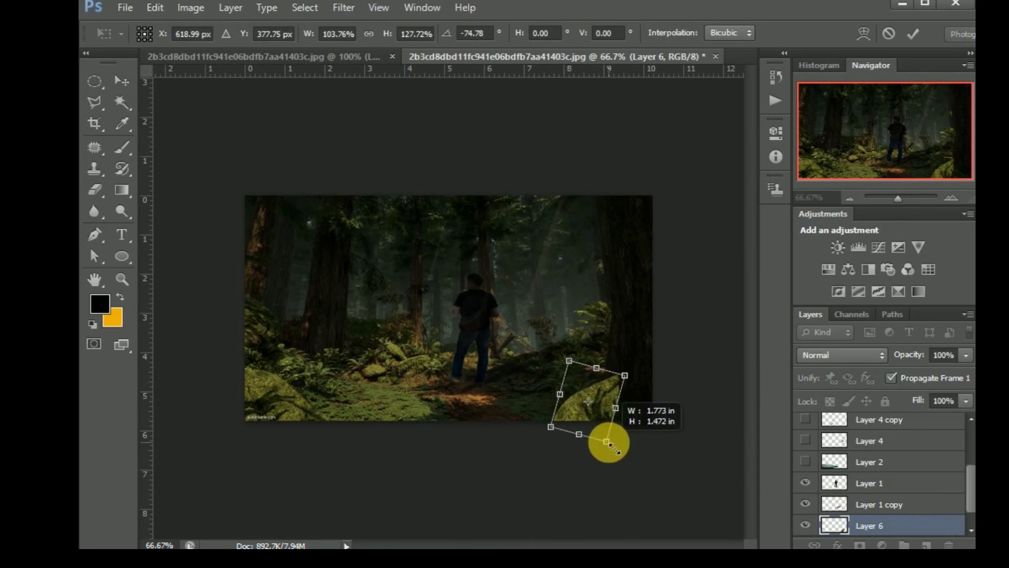
{"action": "left_click_drag", "start_coordinate": [625, 375], "coordinate": [630, 377]}
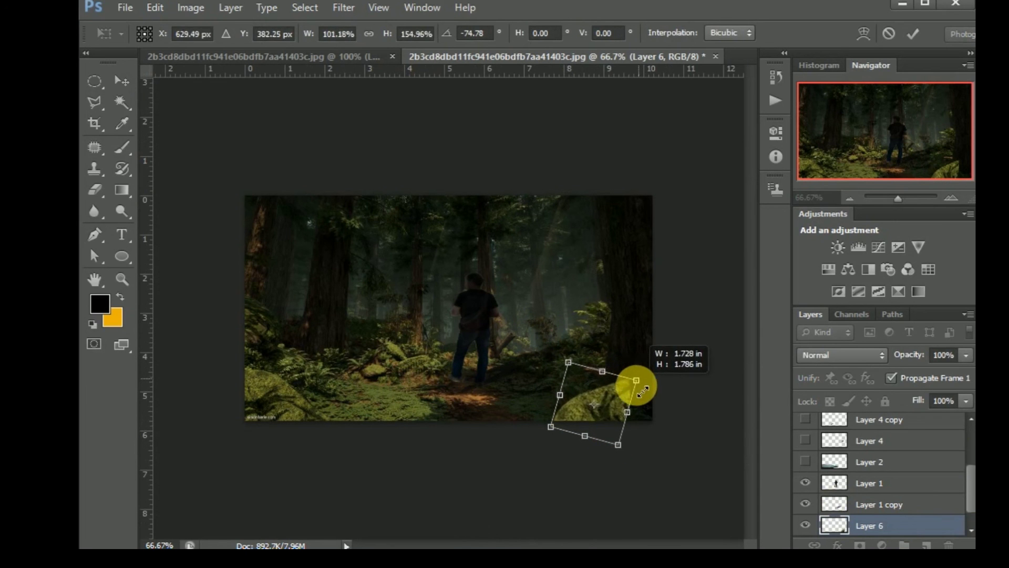
{"action": "left_click_drag", "start_coordinate": [613, 443], "coordinate": [627, 440]}
{"action": "left_click_drag", "start_coordinate": [645, 380], "coordinate": [641, 373]}
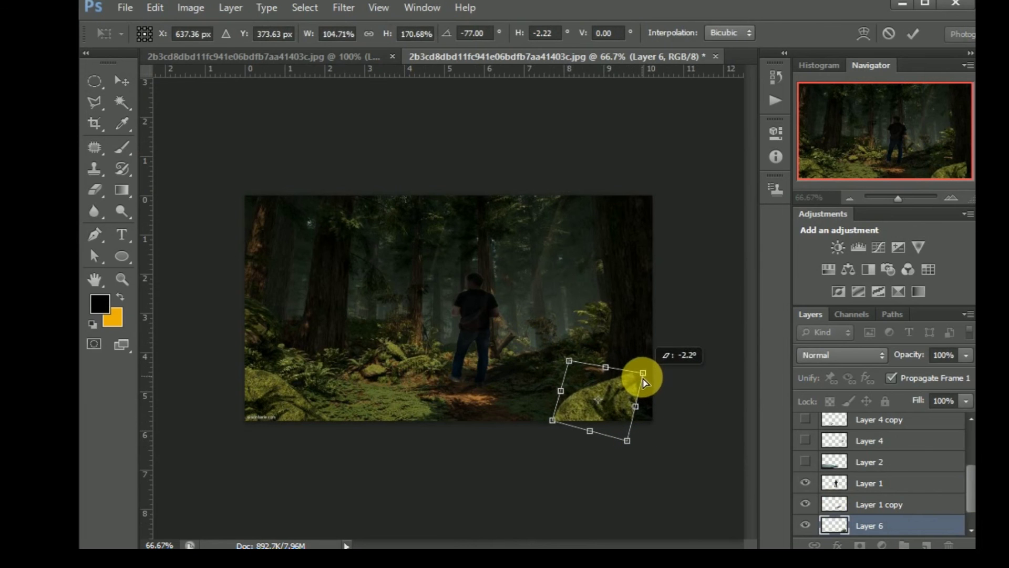
{"action": "left_click", "coordinate": [912, 33]}
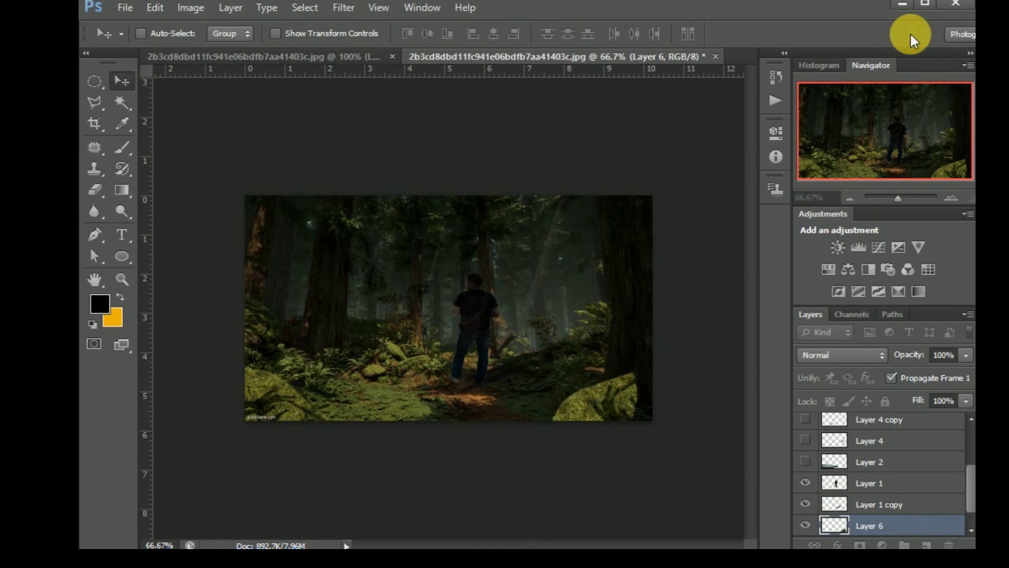
Darken the bottom-right moss mound with the Burn tool and set its opacity to 65%.
{"action": "left_click", "coordinate": [121, 211]}
{"action": "left_click", "coordinate": [203, 224]}
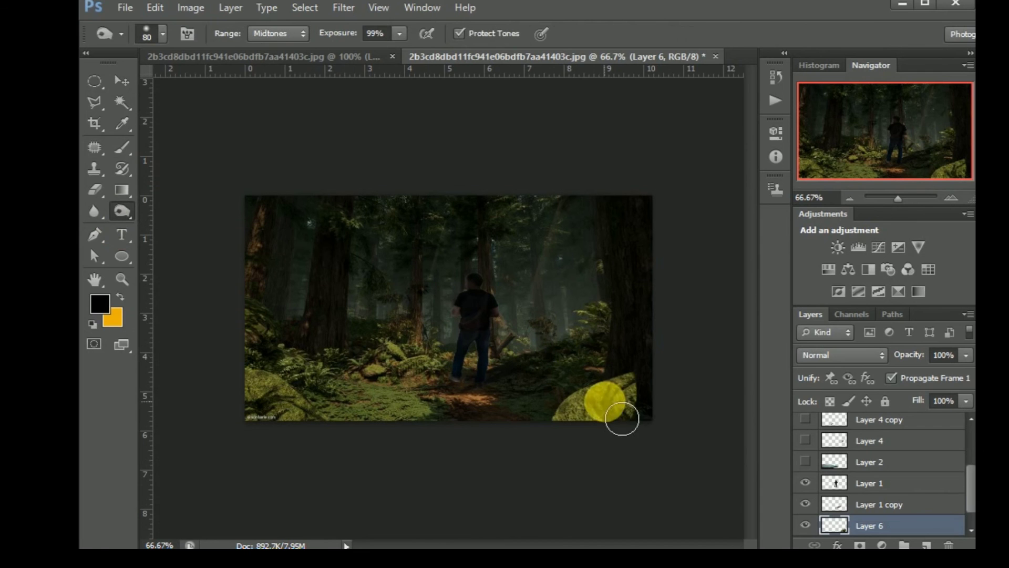
{"action": "left_click_drag", "start_coordinate": [624, 432], "coordinate": [581, 423]}
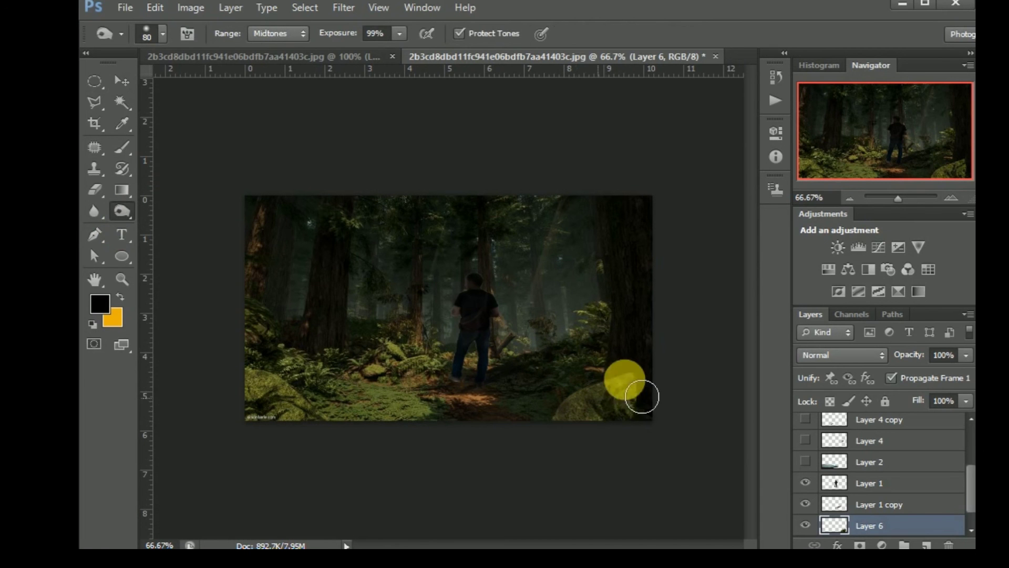
{"action": "left_click", "coordinate": [966, 355]}
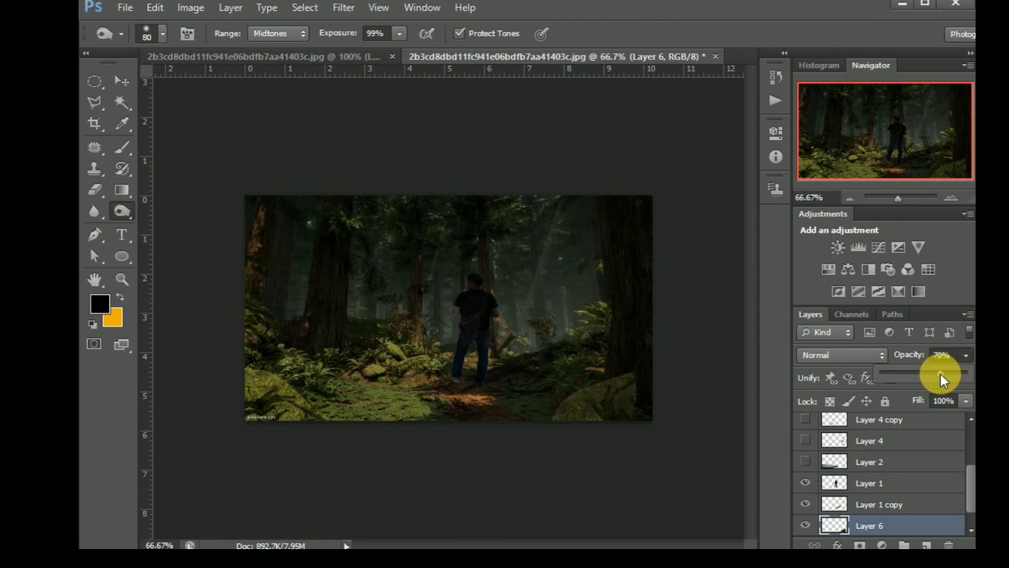
{"action": "left_click_drag", "start_coordinate": [934, 374], "coordinate": [935, 373]}
Erase the moss edge overlapping the right tree trunk.
{"action": "left_click", "coordinate": [94, 190]}
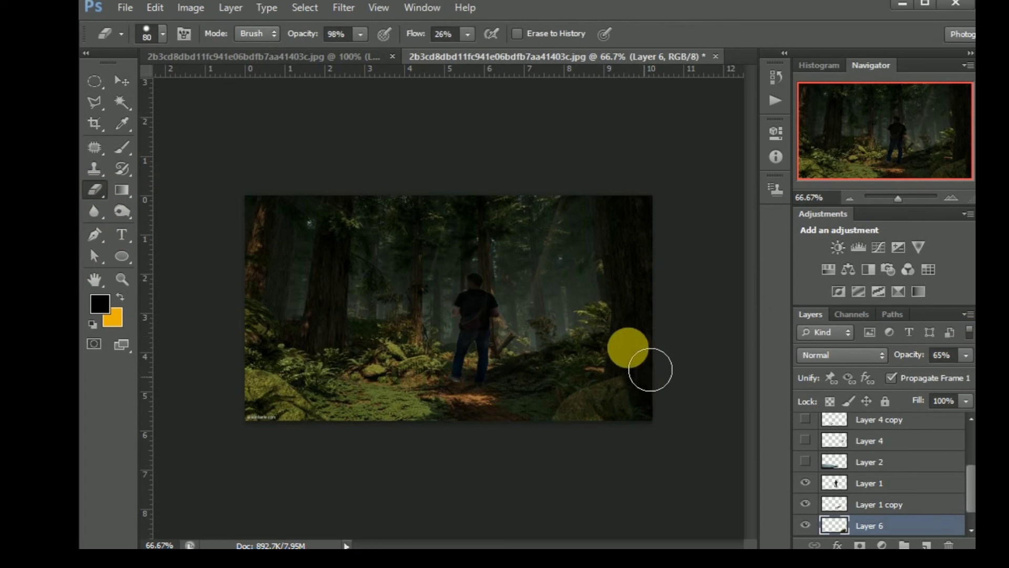
{"action": "left_click", "coordinate": [648, 377]}
{"action": "left_click_drag", "start_coordinate": [648, 378], "coordinate": [662, 388]}
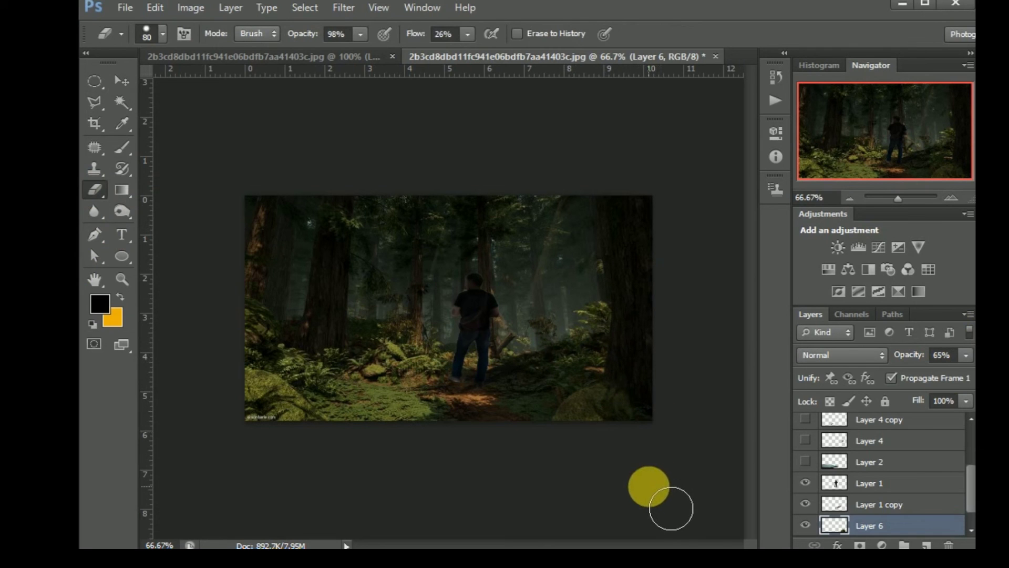
Pull the moss patch's bottom corners outward and down with Free Transform.
{"action": "key", "text": "ctrl+t"}
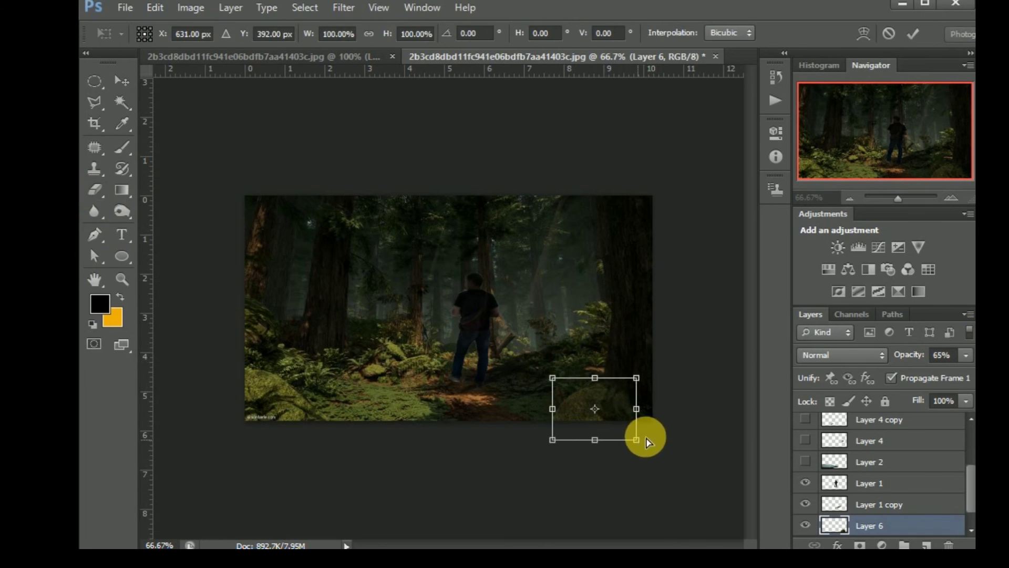
{"action": "left_click_drag", "start_coordinate": [647, 443], "coordinate": [673, 442]}
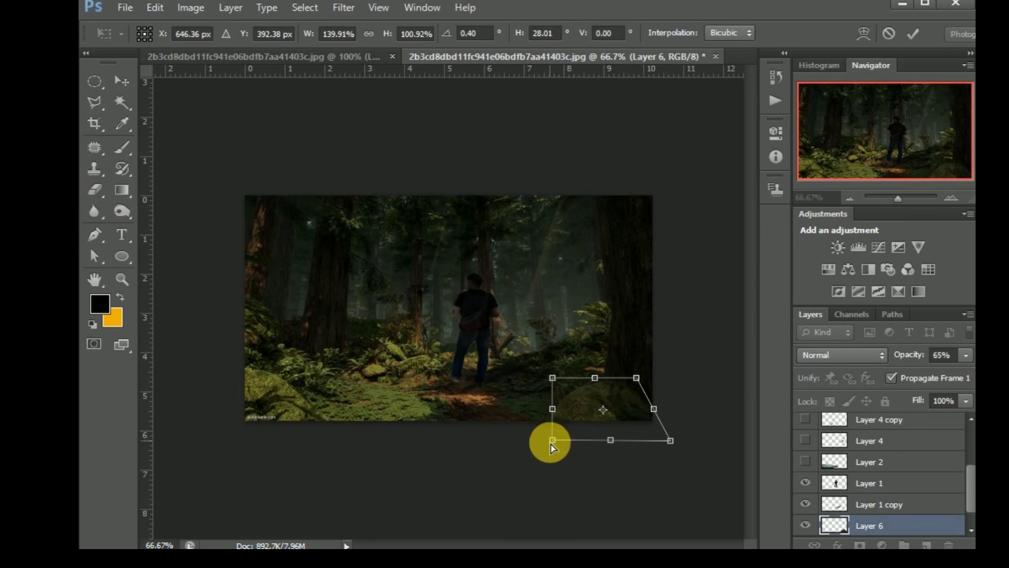
{"action": "left_click_drag", "start_coordinate": [550, 443], "coordinate": [552, 448]}
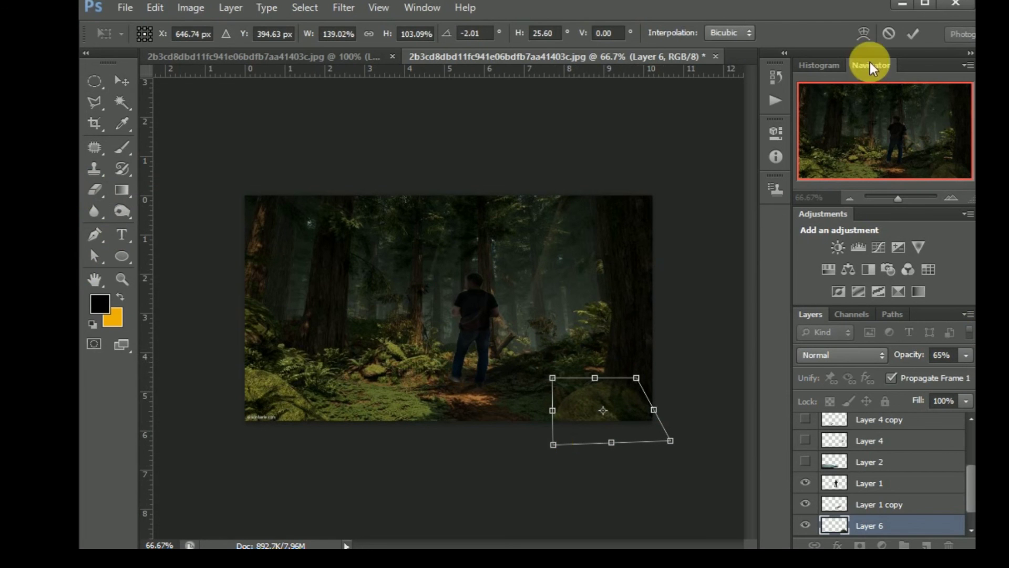
{"action": "left_click", "coordinate": [912, 33]}
{"action": "key", "text": "e"}
{"action": "key", "text": "ctrl+plus"}
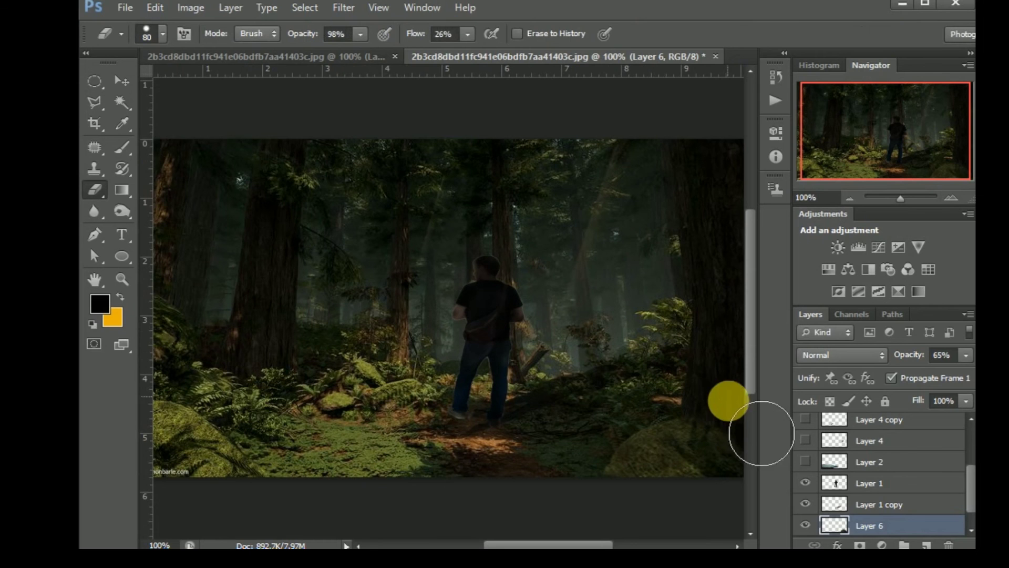
{"action": "key", "text": "ctrl+t"}
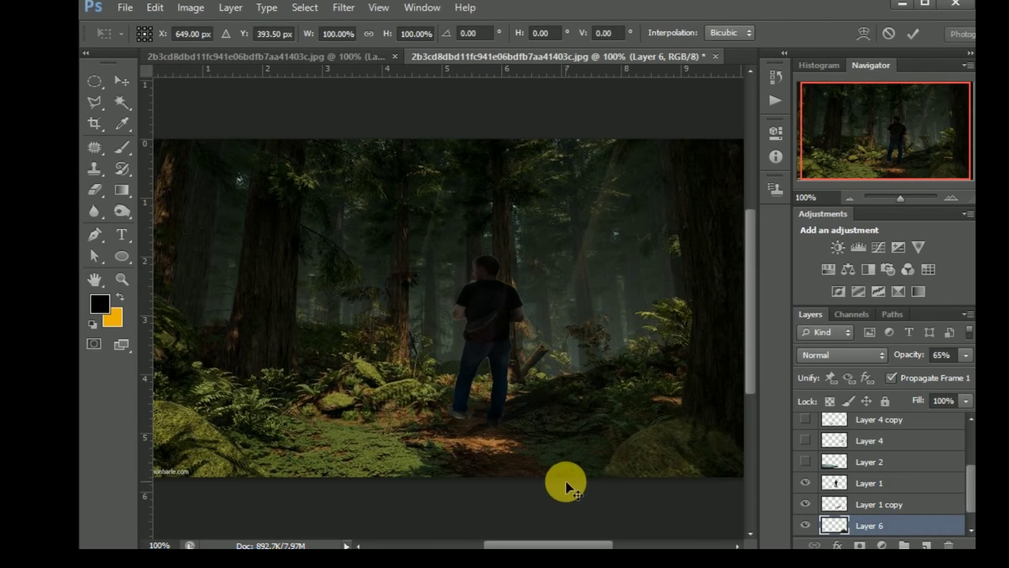
{"action": "left_click_drag", "start_coordinate": [604, 506], "coordinate": [604, 519]}
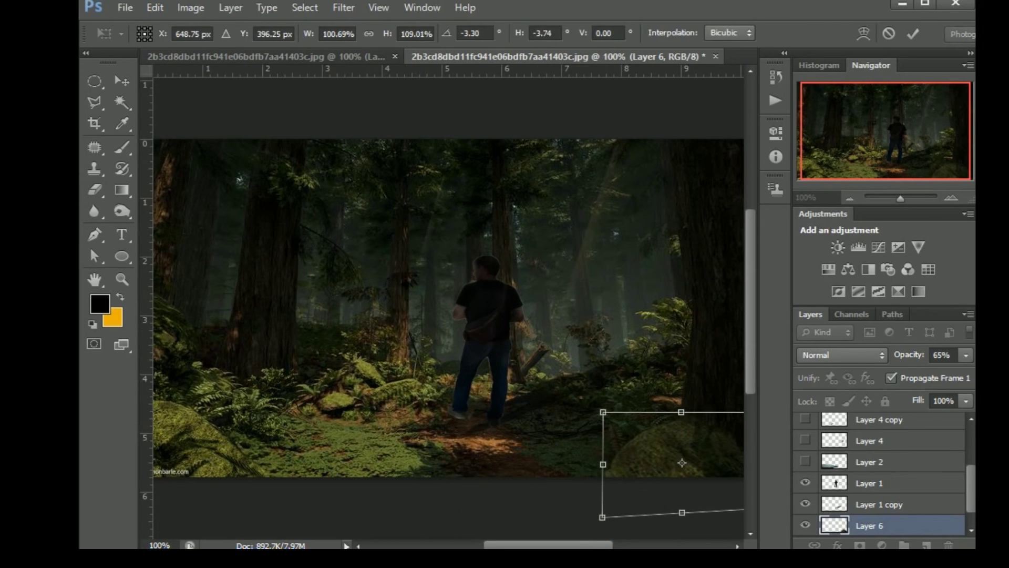
{"action": "key", "text": "Return"}
{"action": "key", "text": "ctrl+minus"}
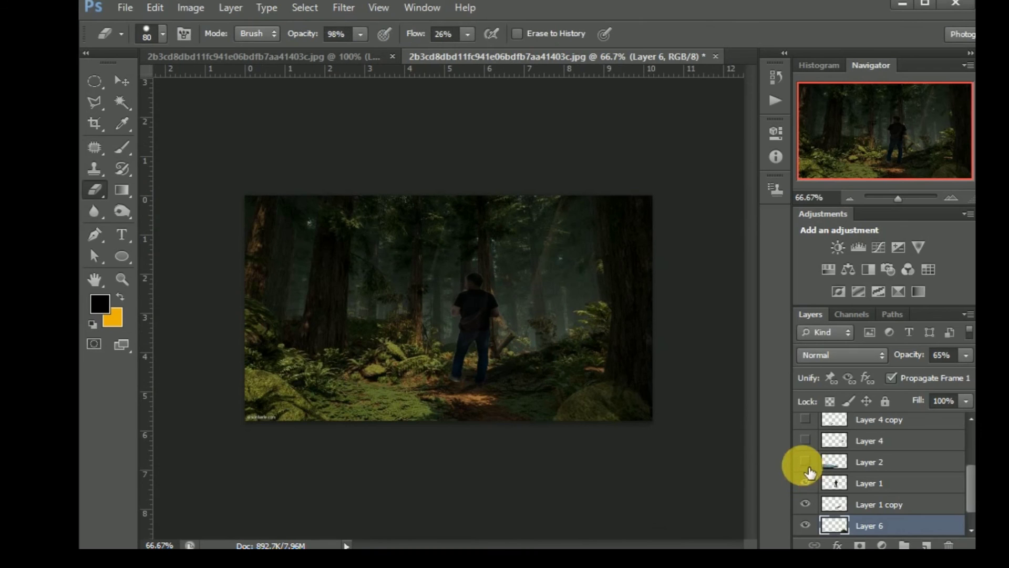
Make the bottle, leaf, figure and spider layers visible again.
{"action": "left_click", "coordinate": [805, 461]}
{"action": "left_click", "coordinate": [805, 440]}
{"action": "left_click", "coordinate": [805, 419]}
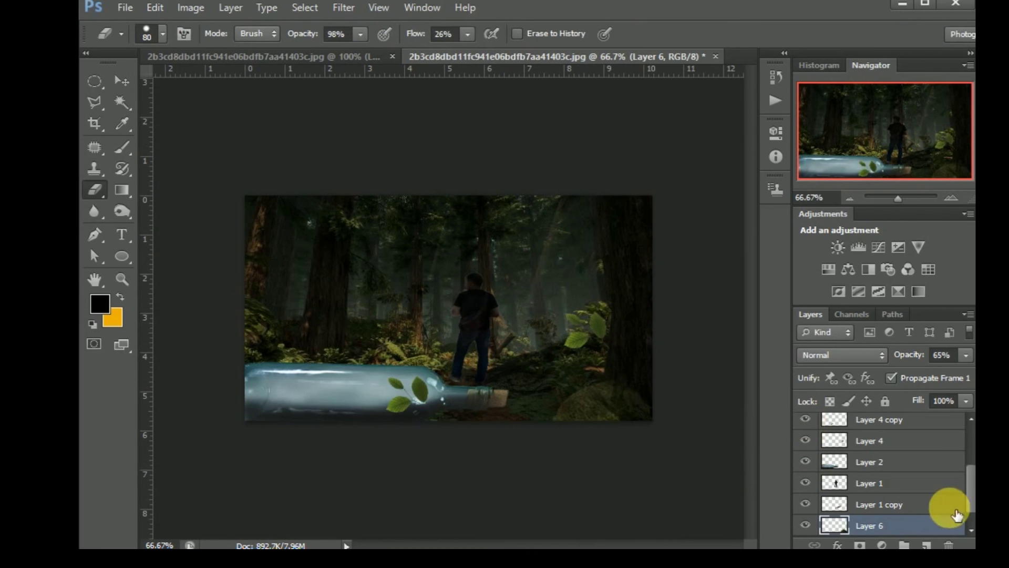
{"action": "left_click_drag", "start_coordinate": [971, 502], "coordinate": [969, 462]}
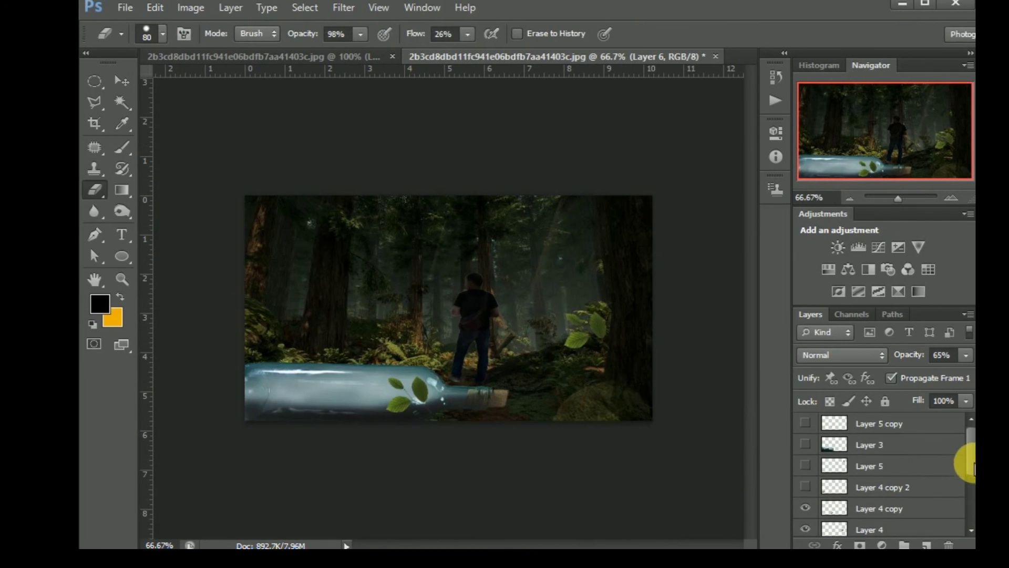
{"action": "left_click", "coordinate": [805, 486]}
{"action": "left_click", "coordinate": [805, 466]}
{"action": "left_click", "coordinate": [805, 444]}
{"action": "left_click", "coordinate": [806, 423]}
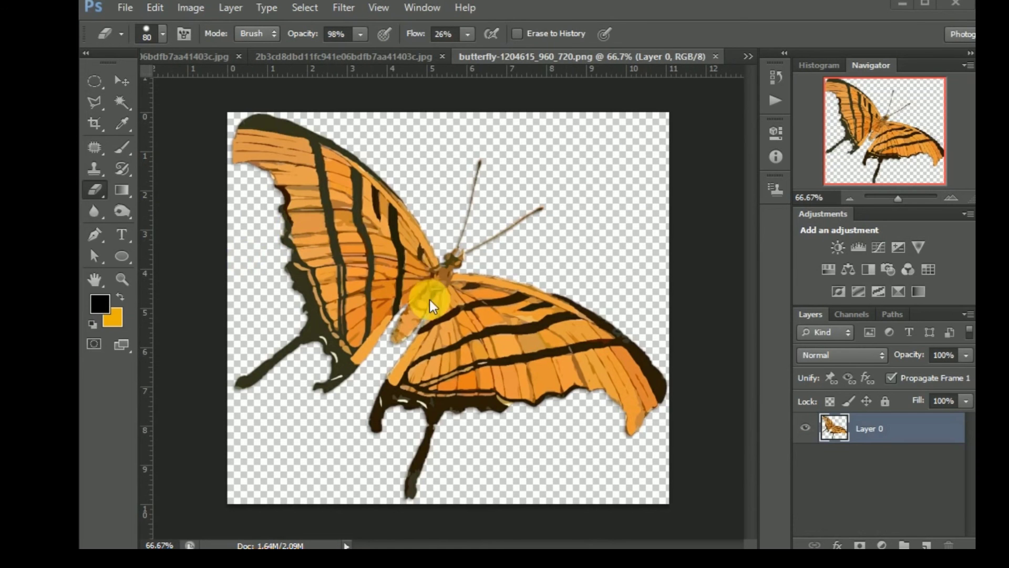
Bring the butterfly into the forest, shrink it small, and place it right of the man.
{"action": "key", "text": "v"}
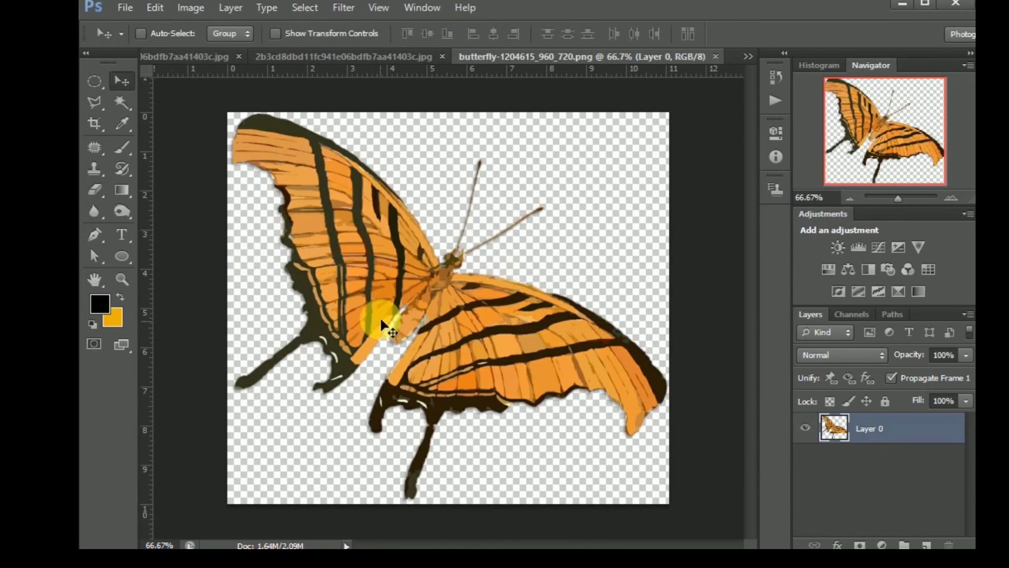
{"action": "mouse_move", "coordinate": [381, 319]}
{"action": "left_mouse_down"}
{"action": "mouse_move", "coordinate": [491, 226]}
{"action": "mouse_move", "coordinate": [556, 335]}
{"action": "left_mouse_up"}
{"action": "key", "text": "ctrl+t"}
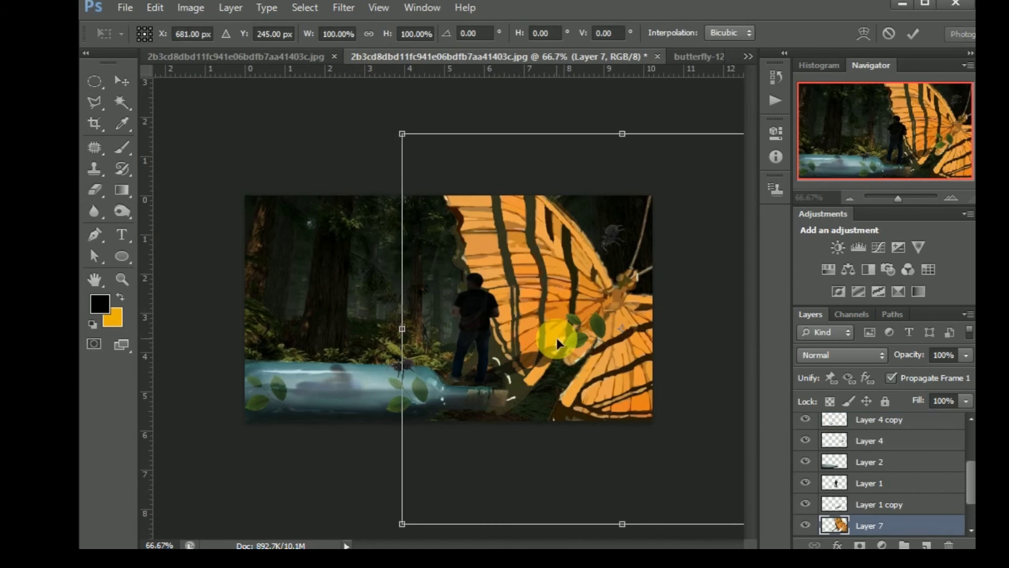
{"action": "left_click_drag", "start_coordinate": [403, 133], "coordinate": [536, 257]}
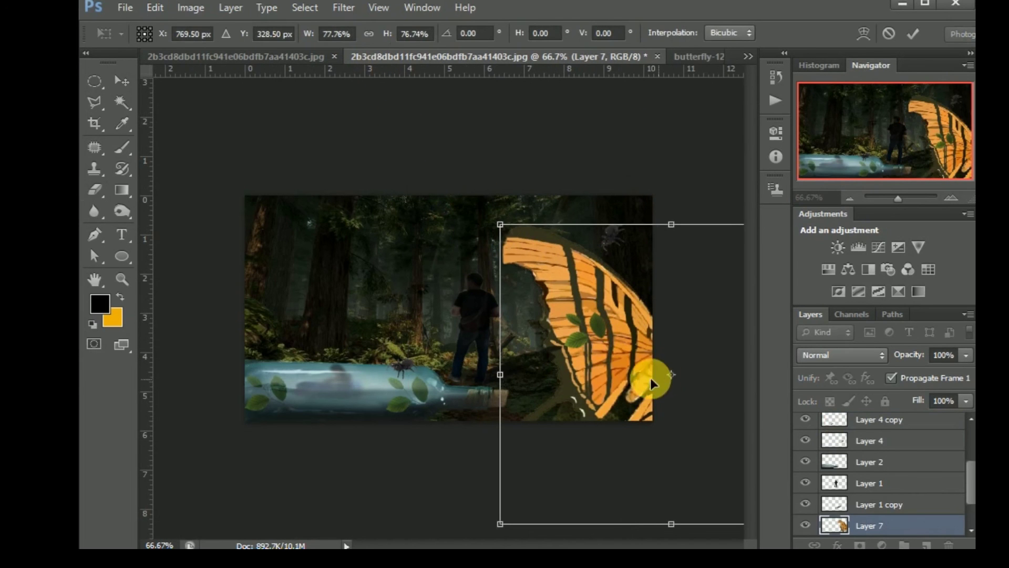
{"action": "left_click_drag", "start_coordinate": [610, 360], "coordinate": [440, 277]}
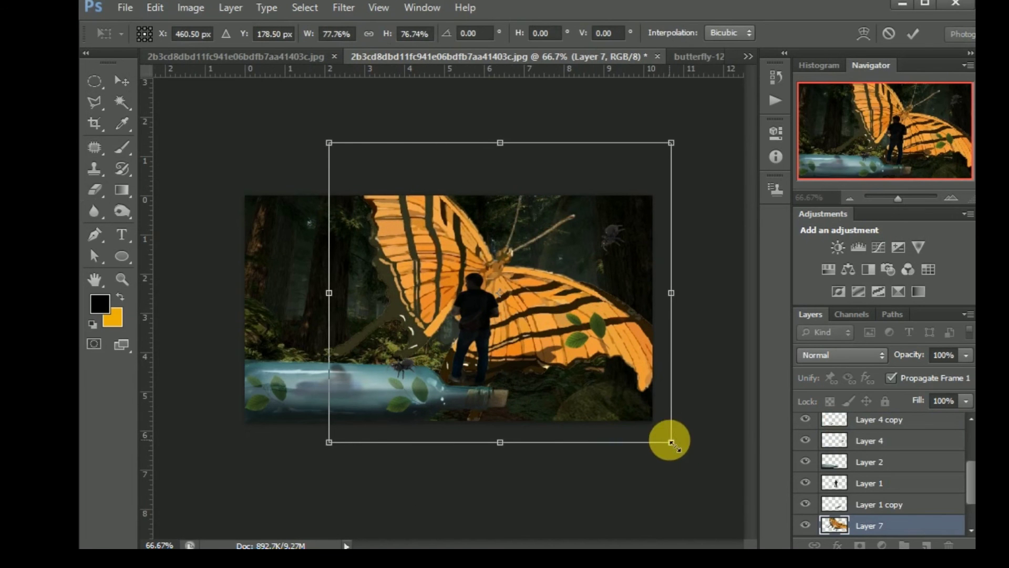
{"action": "left_click_drag", "start_coordinate": [671, 442], "coordinate": [574, 344]}
{"action": "left_click_drag", "start_coordinate": [329, 142], "coordinate": [531, 304]}
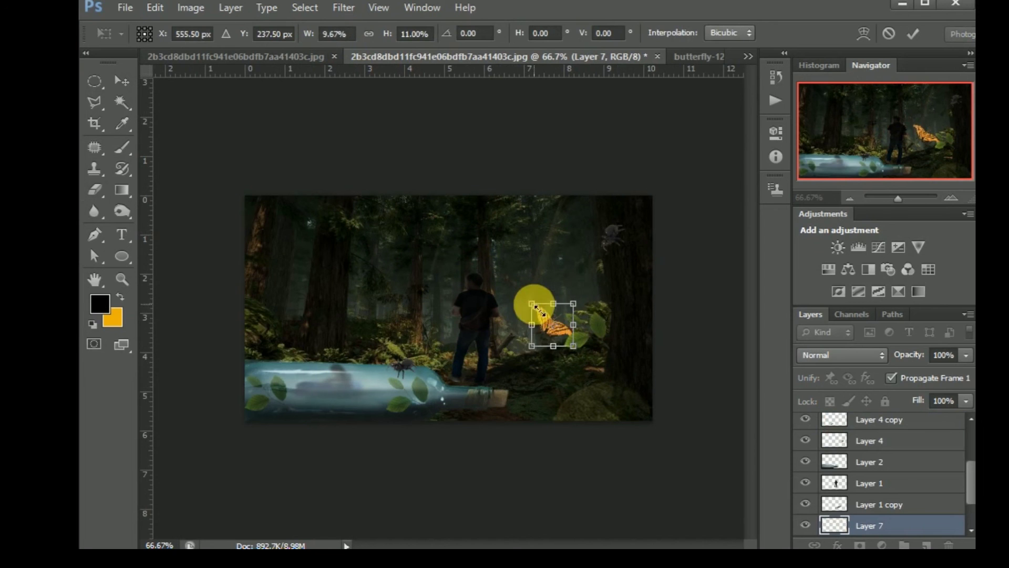
{"action": "left_click", "coordinate": [913, 33]}
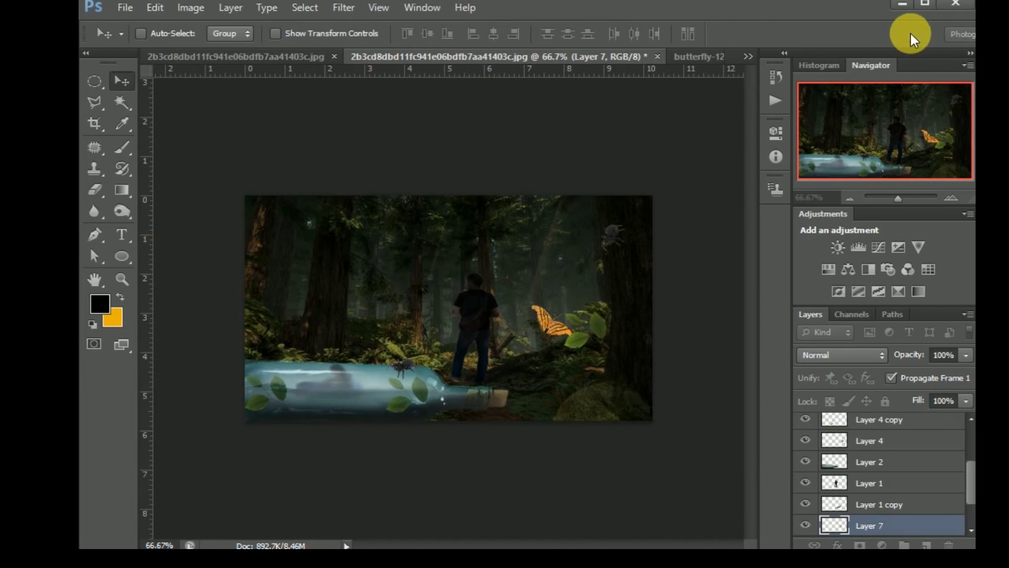
{"action": "mouse_move", "coordinate": [556, 359]}
{"action": "left_mouse_down"}
{"action": "mouse_move", "coordinate": [576, 401]}
{"action": "mouse_move", "coordinate": [581, 354]}
{"action": "mouse_move", "coordinate": [572, 392]}
{"action": "mouse_move", "coordinate": [590, 372]}
{"action": "mouse_move", "coordinate": [604, 381]}
{"action": "mouse_move", "coordinate": [592, 383]}
{"action": "mouse_move", "coordinate": [609, 382]}
{"action": "left_mouse_up"}
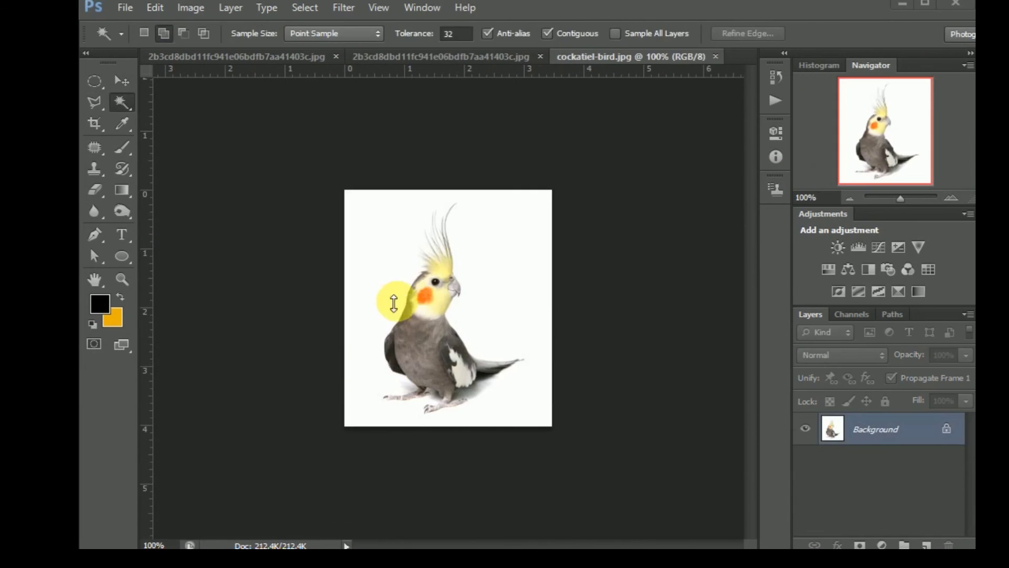
Cut the cockatiel from its white background with an inverted Magic Wand selection and drag it into the forest.
{"action": "left_click", "coordinate": [392, 295]}
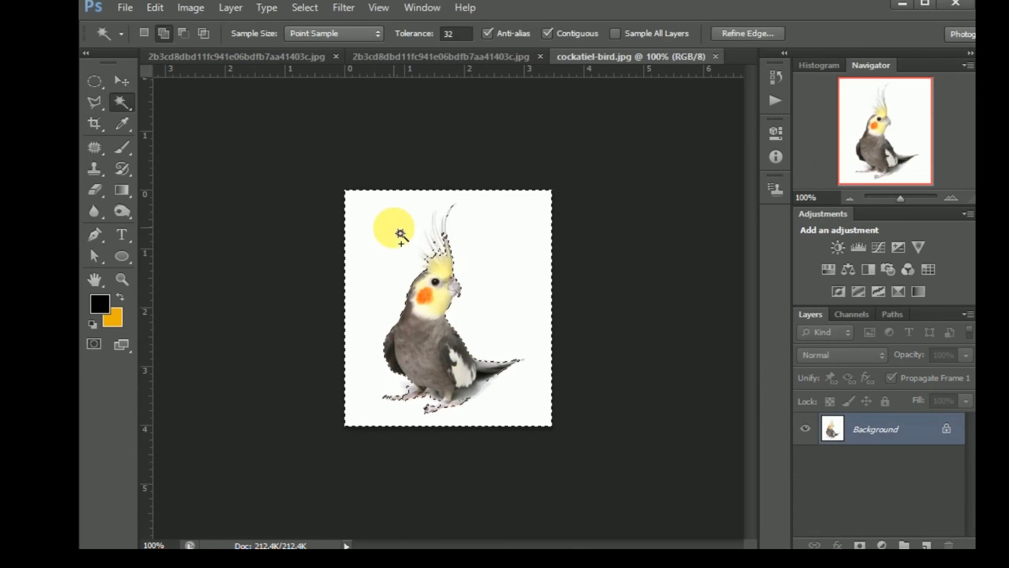
{"action": "key", "text": "ctrl+shift+i"}
{"action": "key", "text": "v"}
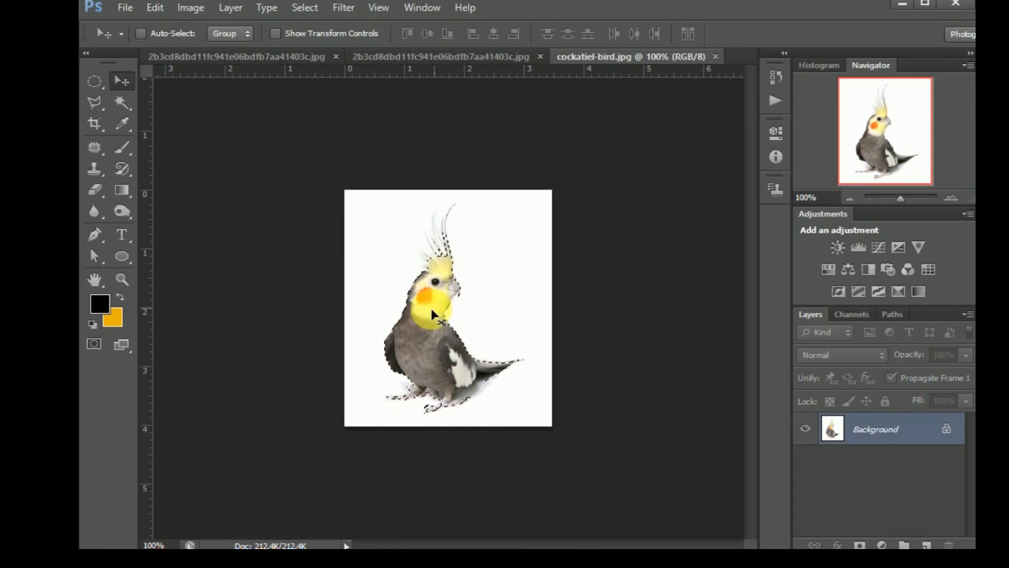
{"action": "mouse_move", "coordinate": [414, 335]}
{"action": "left_mouse_down"}
{"action": "mouse_move", "coordinate": [417, 254]}
{"action": "mouse_move", "coordinate": [477, 68]}
{"action": "mouse_move", "coordinate": [496, 67]}
{"action": "mouse_move", "coordinate": [583, 381]}
{"action": "mouse_move", "coordinate": [551, 352]}
{"action": "left_mouse_up"}
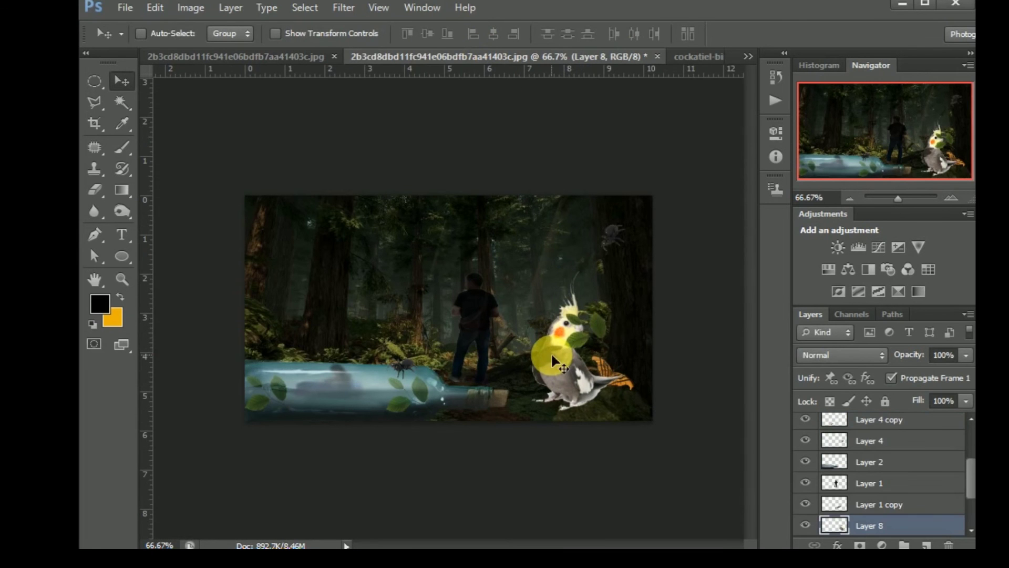
Scale the cockatiel down to sit beside the butterfly at lower right.
{"action": "key", "text": "ctrl+t"}
{"action": "mouse_move", "coordinate": [529, 402]}
{"action": "left_mouse_down"}
{"action": "mouse_move", "coordinate": [573, 400]}
{"action": "mouse_move", "coordinate": [564, 398]}
{"action": "left_mouse_up"}
{"action": "left_click_drag", "start_coordinate": [597, 272], "coordinate": [597, 336]}
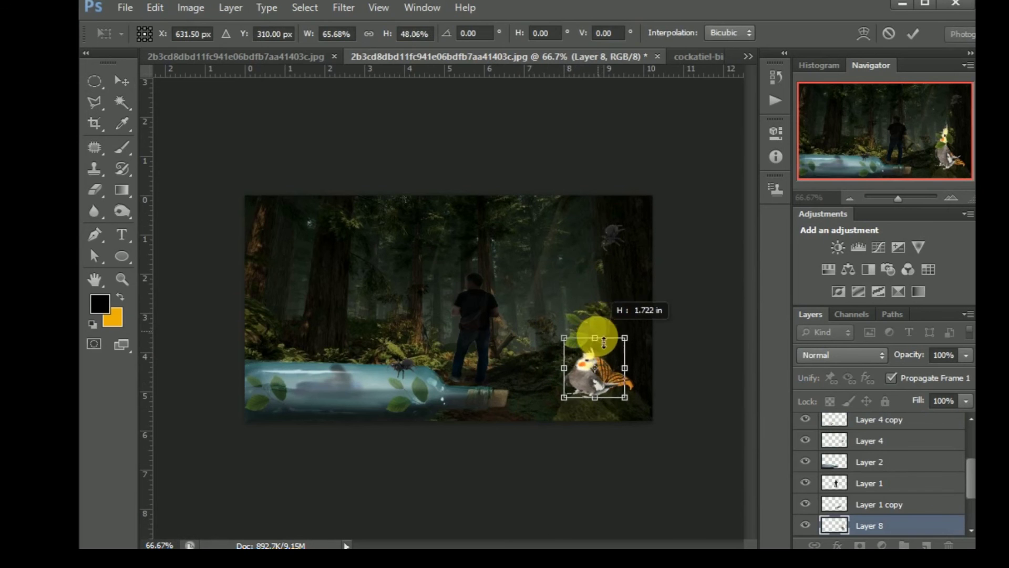
{"action": "left_click", "coordinate": [583, 387]}
{"action": "mouse_move", "coordinate": [583, 387]}
{"action": "left_mouse_down"}
{"action": "mouse_move", "coordinate": [615, 398]}
{"action": "mouse_move", "coordinate": [573, 404]}
{"action": "left_mouse_up"}
{"action": "left_click", "coordinate": [909, 30]}
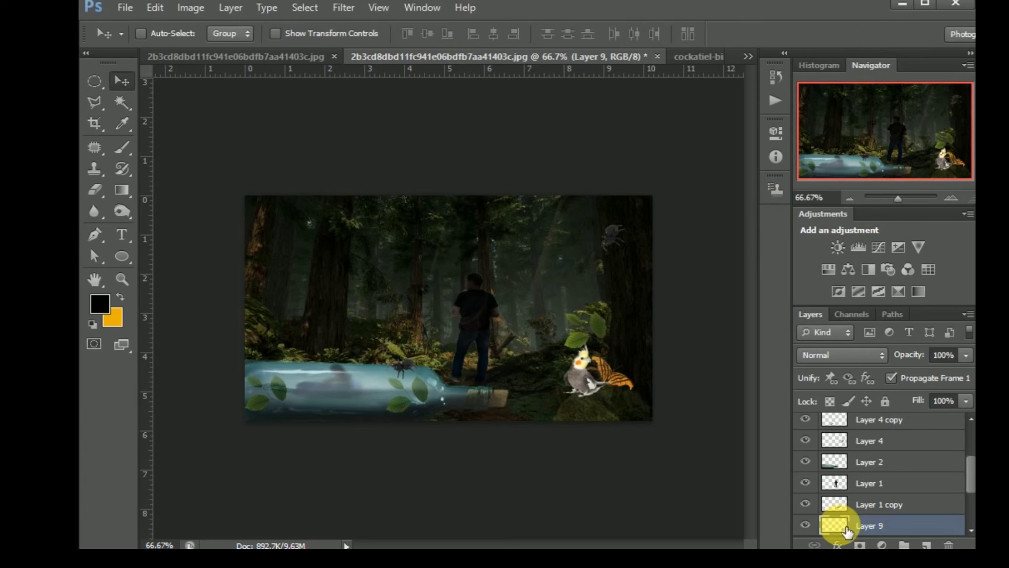
Rotate and flatten the Layer 9 cockatiel copy under the bird's feet, then load its outline.
{"action": "left_click_drag", "start_coordinate": [586, 385], "coordinate": [589, 436]}
{"action": "key", "text": "ctrl+t"}
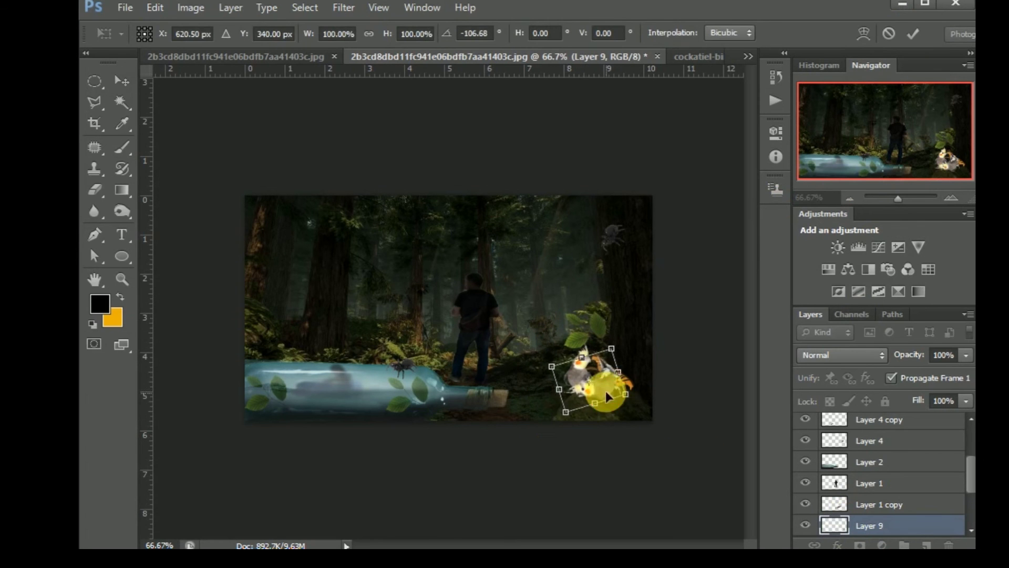
{"action": "left_click_drag", "start_coordinate": [605, 392], "coordinate": [584, 409]}
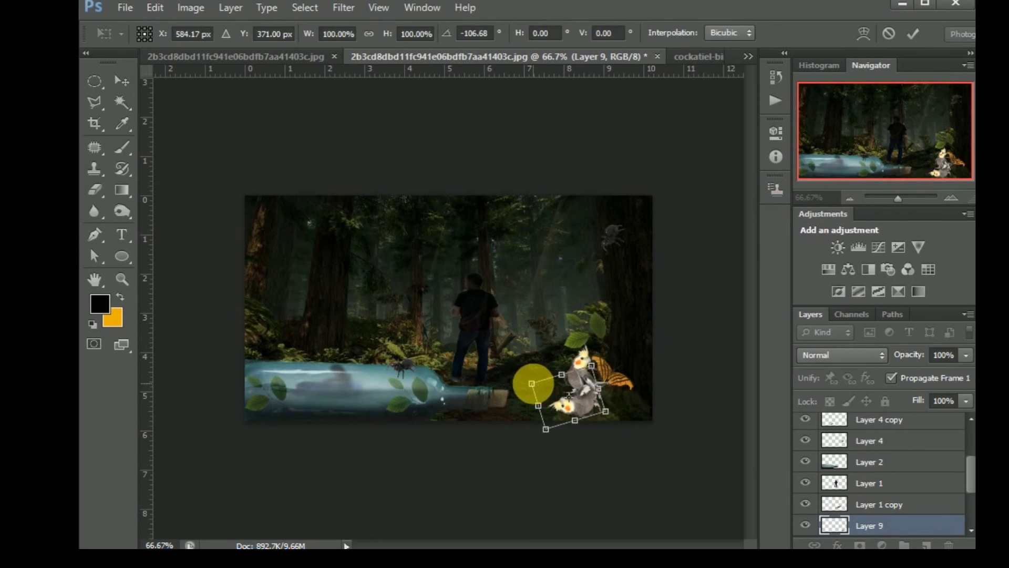
{"action": "left_click_drag", "start_coordinate": [532, 384], "coordinate": [547, 390]}
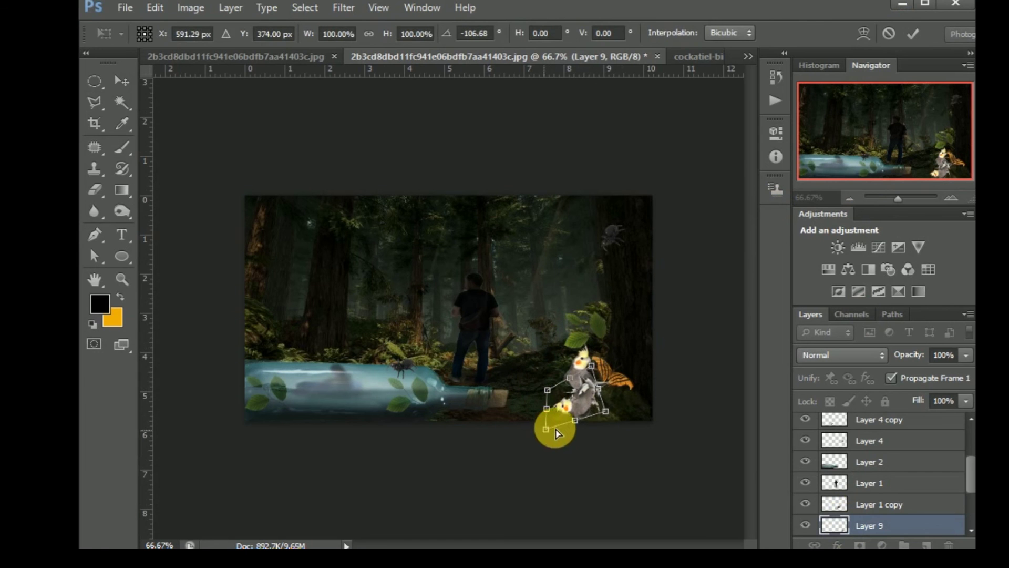
{"action": "mouse_move", "coordinate": [556, 430]}
{"action": "left_mouse_down"}
{"action": "mouse_move", "coordinate": [549, 391]}
{"action": "mouse_move", "coordinate": [614, 411]}
{"action": "left_mouse_up"}
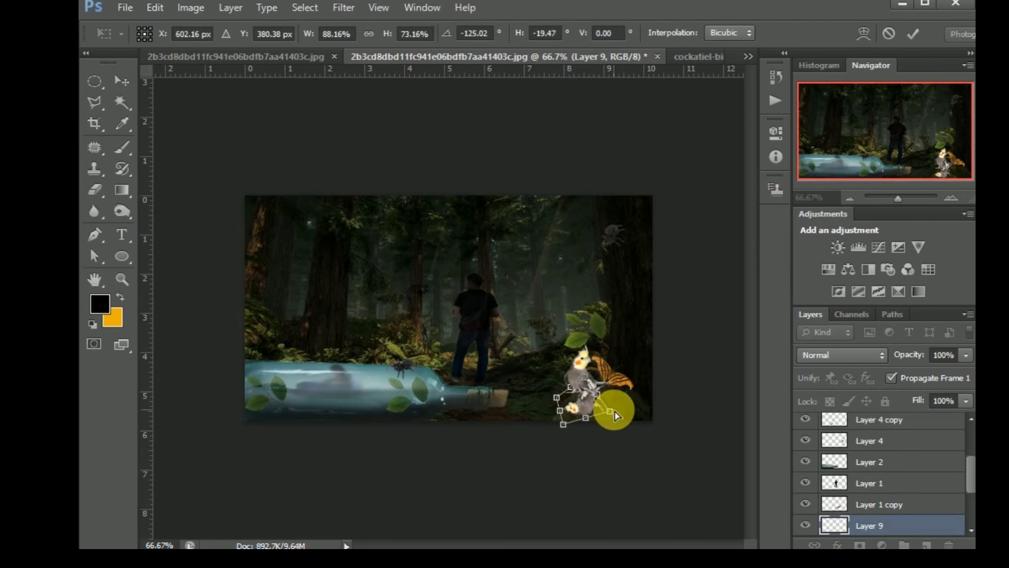
{"action": "left_click", "coordinate": [915, 31]}
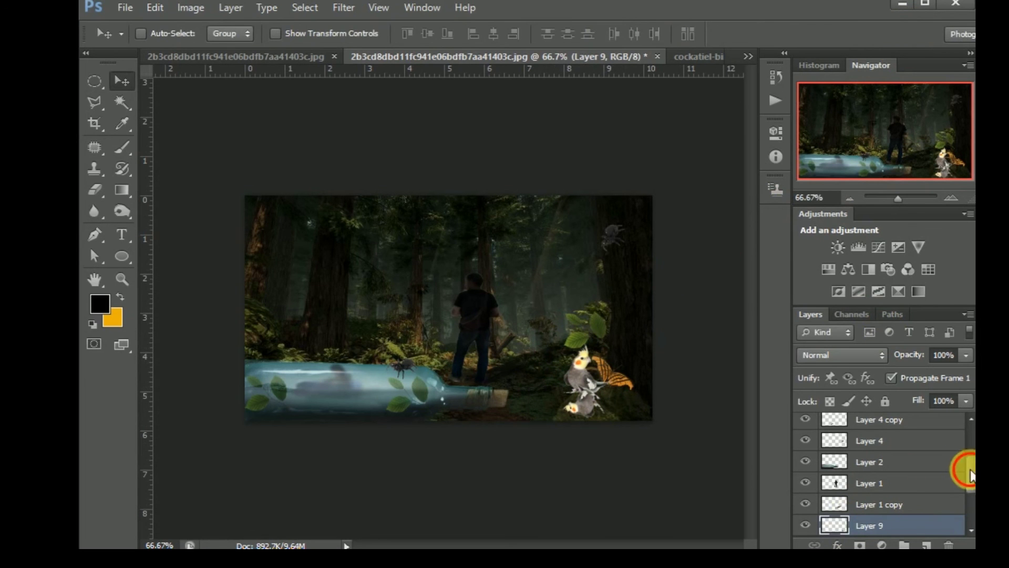
{"action": "left_click_drag", "start_coordinate": [970, 475], "coordinate": [967, 486]}
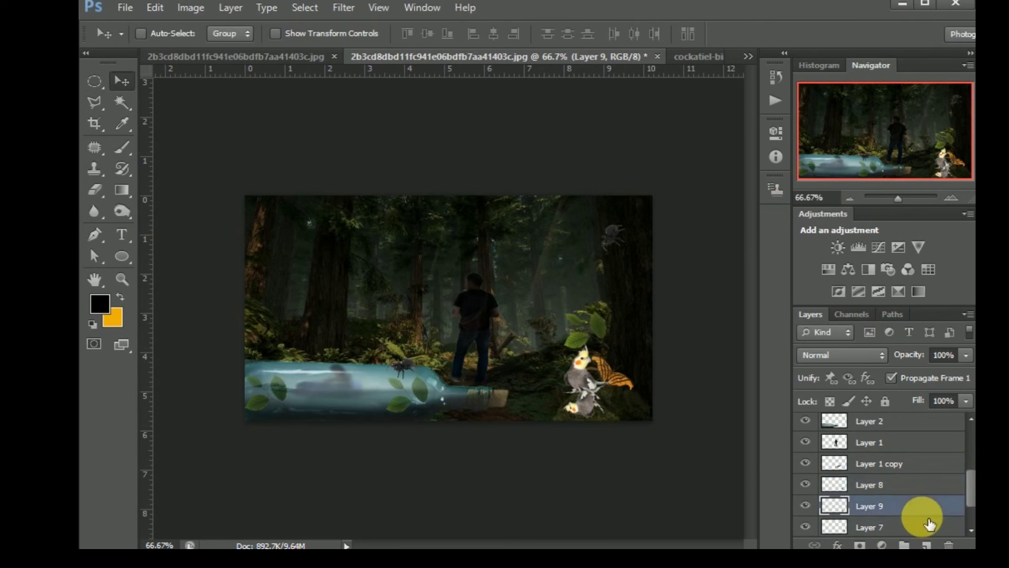
{"action": "left_click", "coordinate": [841, 508], "text": "ctrl"}
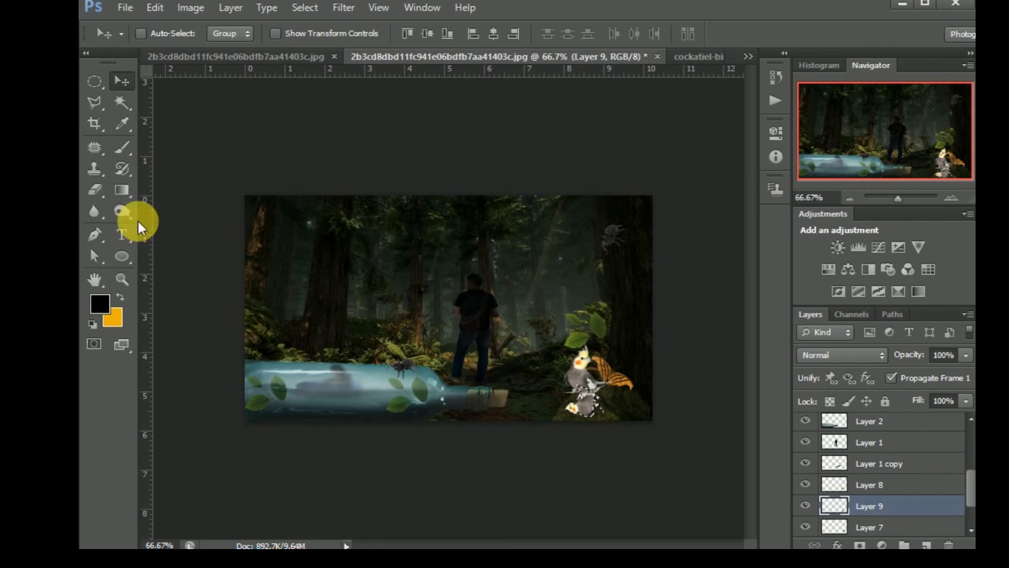
Paint the selected copy black with a size-70 brush and set Layer 9 opacity to about 50%.
{"action": "left_click", "coordinate": [122, 147]}
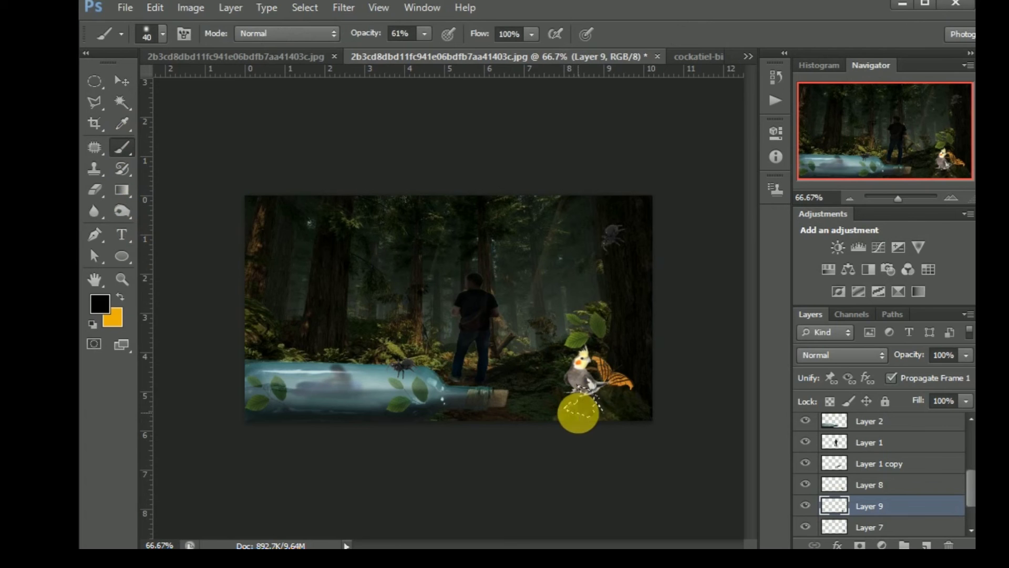
{"action": "key", "text": "bracketright"}
{"action": "key", "text": "bracketright"}
{"action": "key", "text": "bracketright"}
{"action": "left_click", "coordinate": [576, 403]}
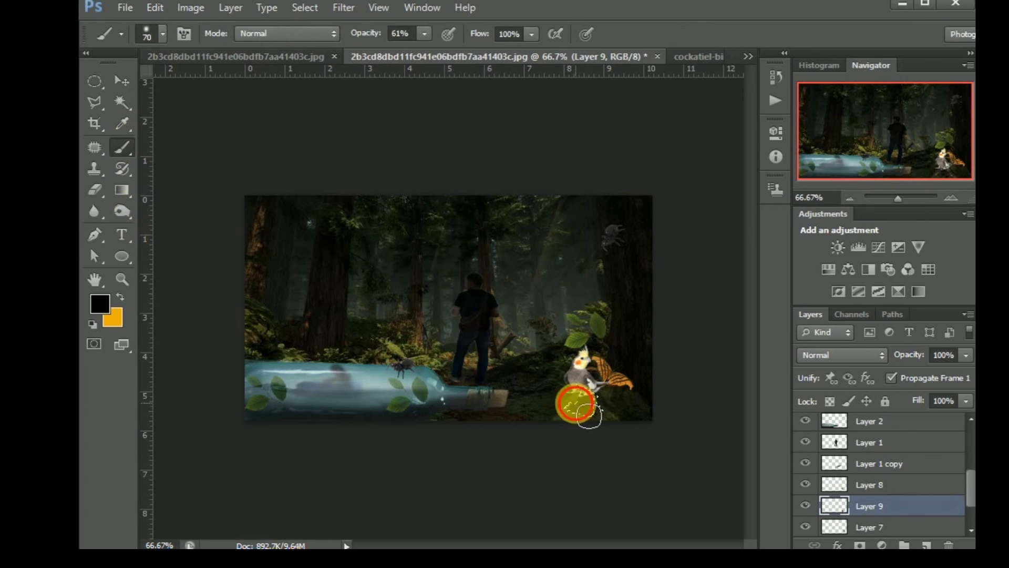
{"action": "left_click_drag", "start_coordinate": [575, 403], "coordinate": [610, 408]}
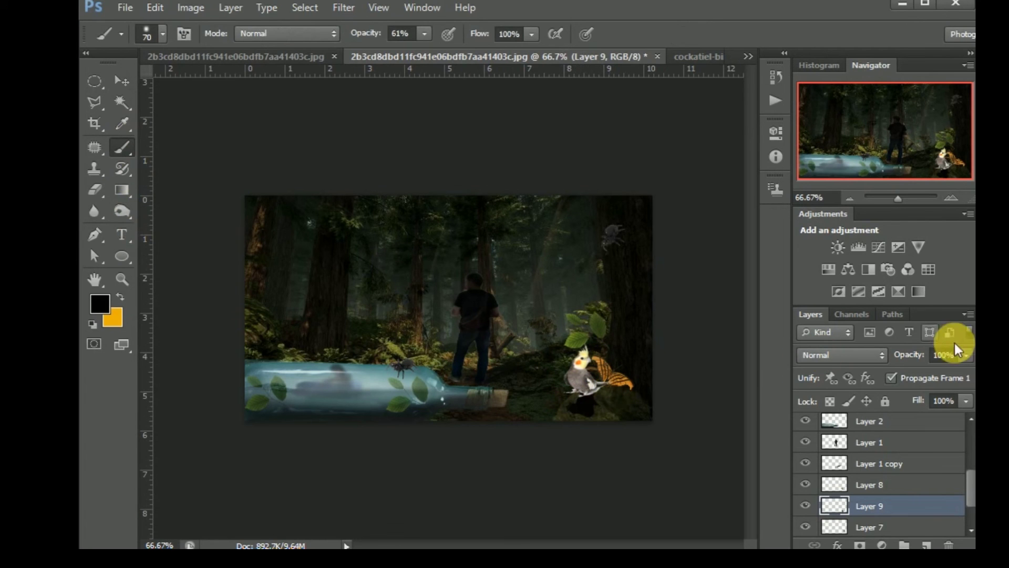
{"action": "left_click_drag", "start_coordinate": [932, 370], "coordinate": [935, 372]}
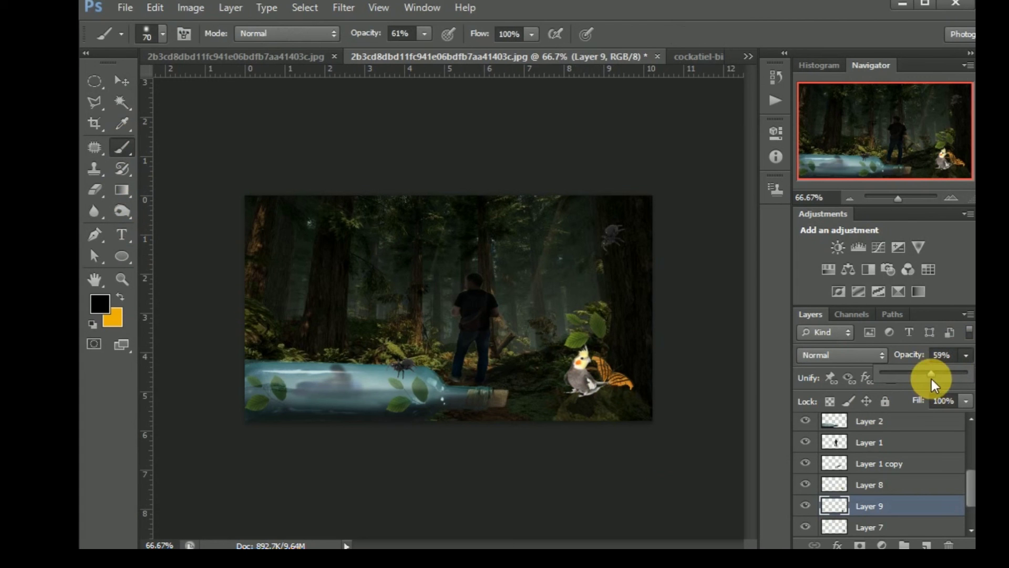
{"action": "key", "text": "v"}
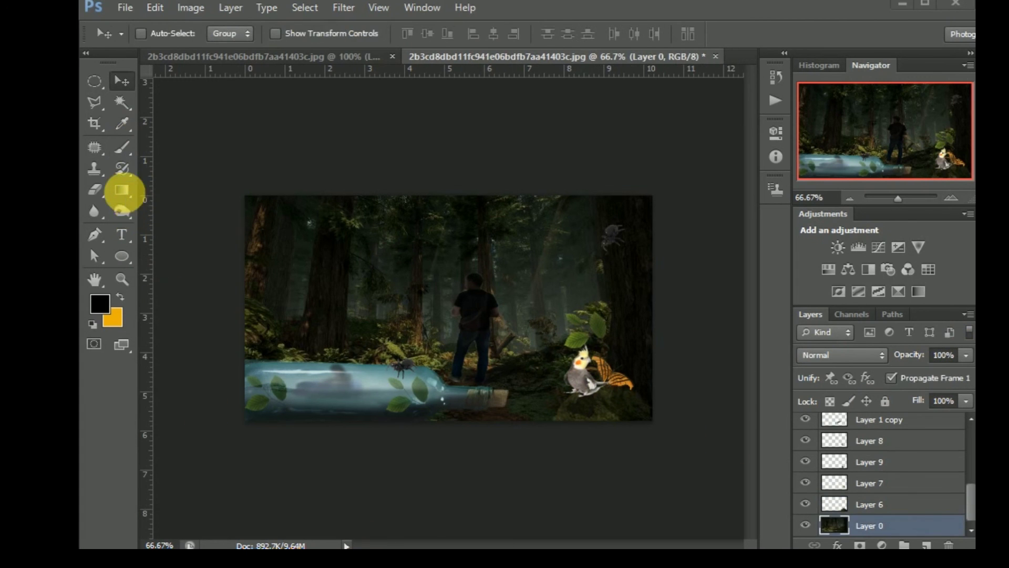
{"action": "left_click", "coordinate": [252, 210]}
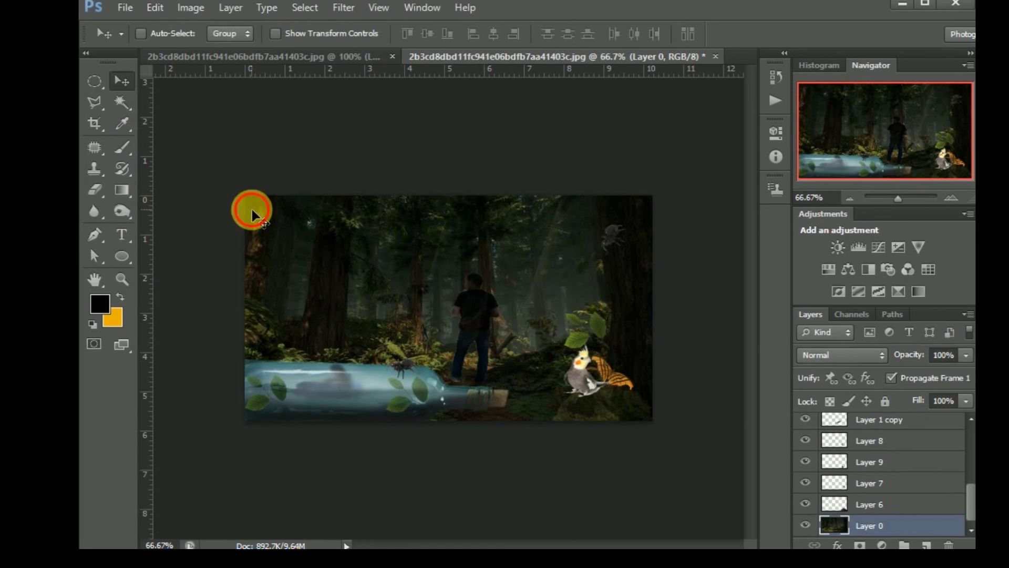
{"action": "left_click", "coordinate": [122, 189]}
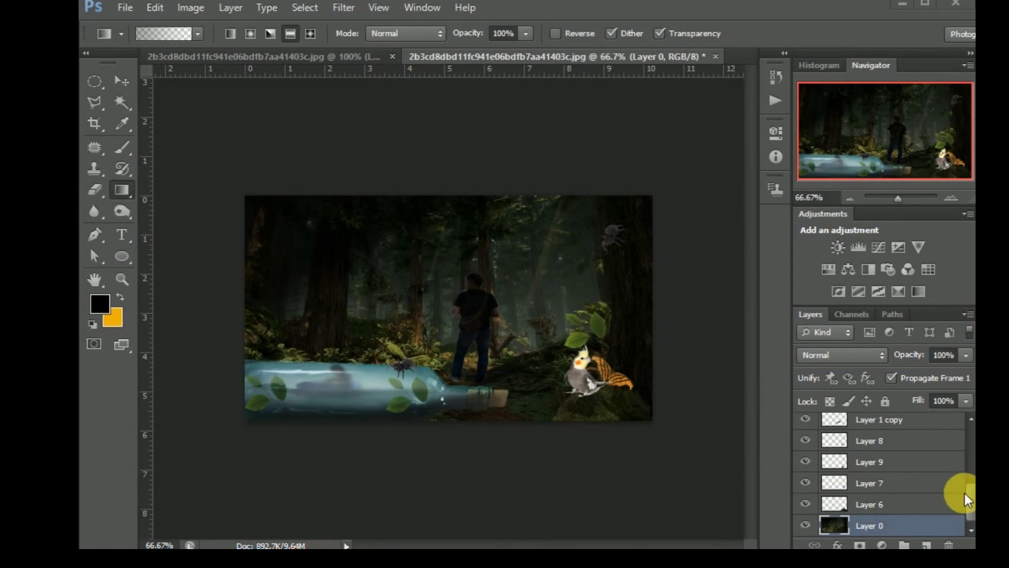
{"action": "left_click_drag", "start_coordinate": [969, 493], "coordinate": [967, 426]}
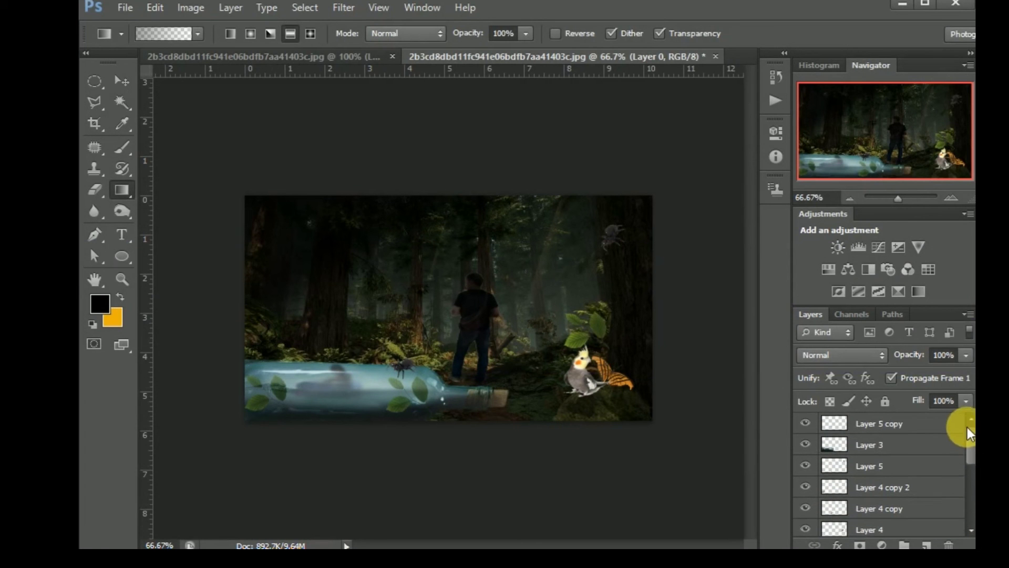
Nudge Layer 5 copy, the Layer 7 butterfly and Layer 9 shadow, and set the Layer 8 cockatiel over its shadow.
{"action": "left_click", "coordinate": [903, 424]}
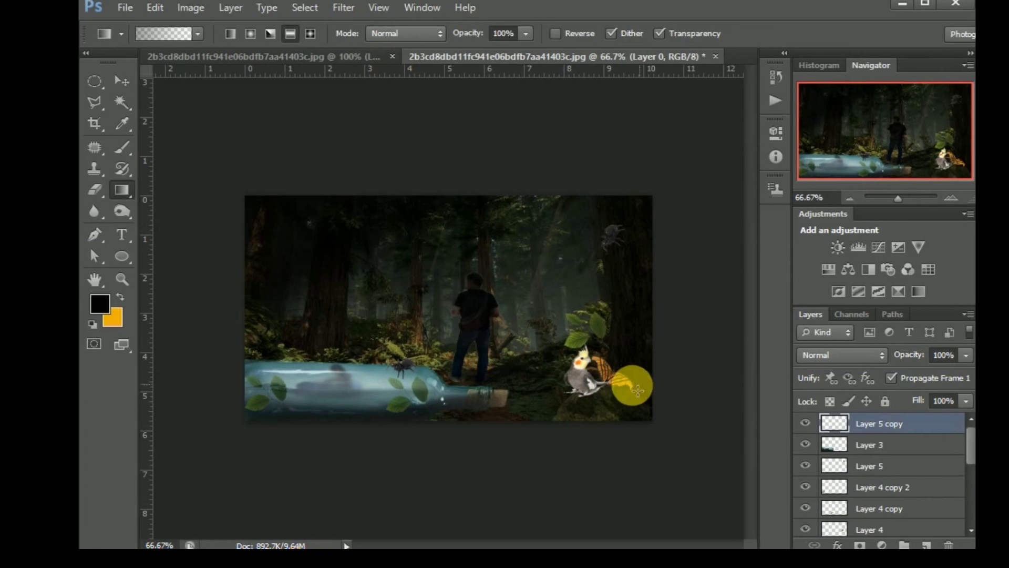
{"action": "key", "text": "v"}
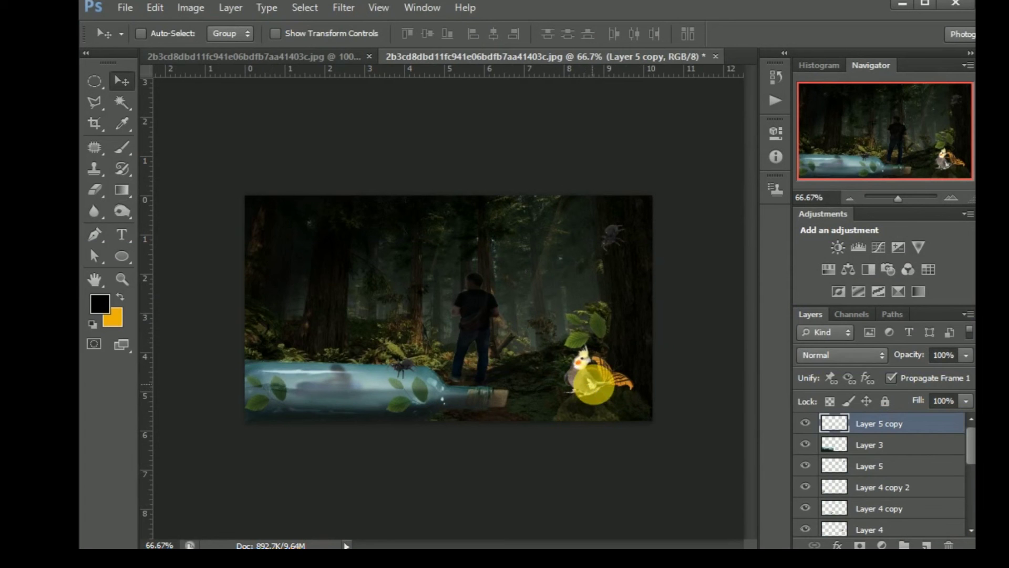
{"action": "left_click_drag", "start_coordinate": [594, 382], "coordinate": [601, 380]}
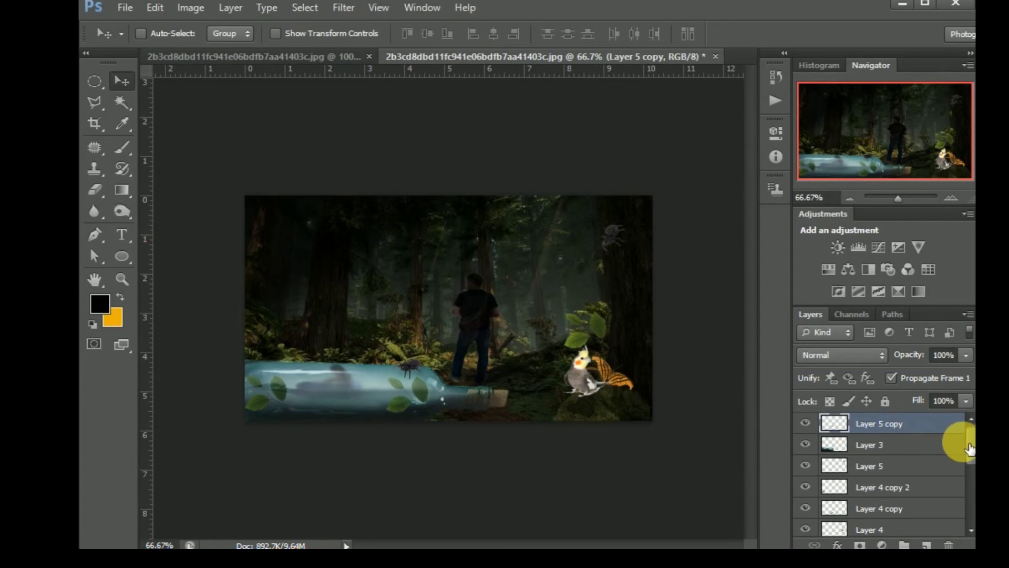
{"action": "left_click_drag", "start_coordinate": [971, 448], "coordinate": [971, 498]}
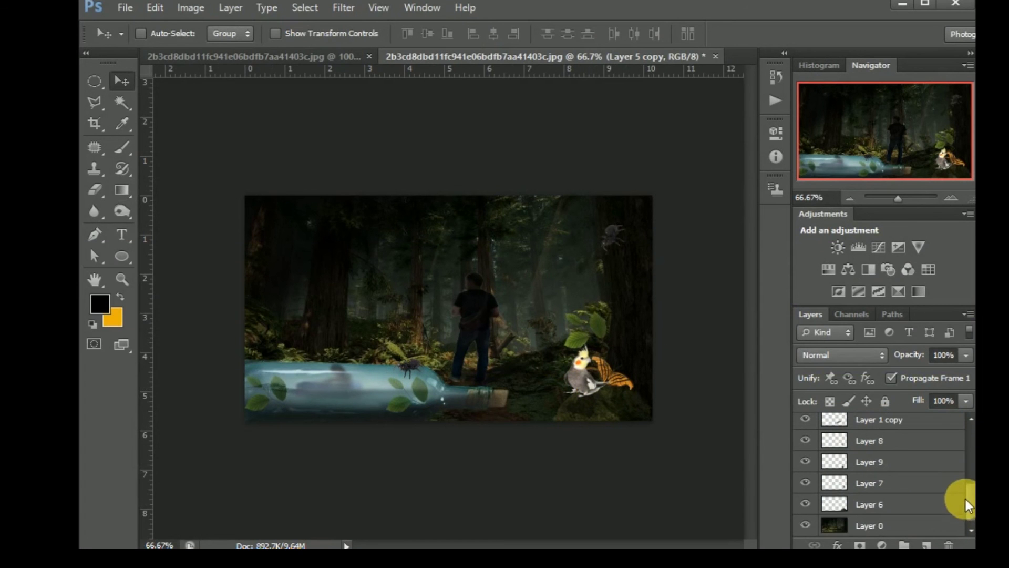
{"action": "left_click", "coordinate": [888, 488]}
{"action": "left_click_drag", "start_coordinate": [582, 383], "coordinate": [593, 388]}
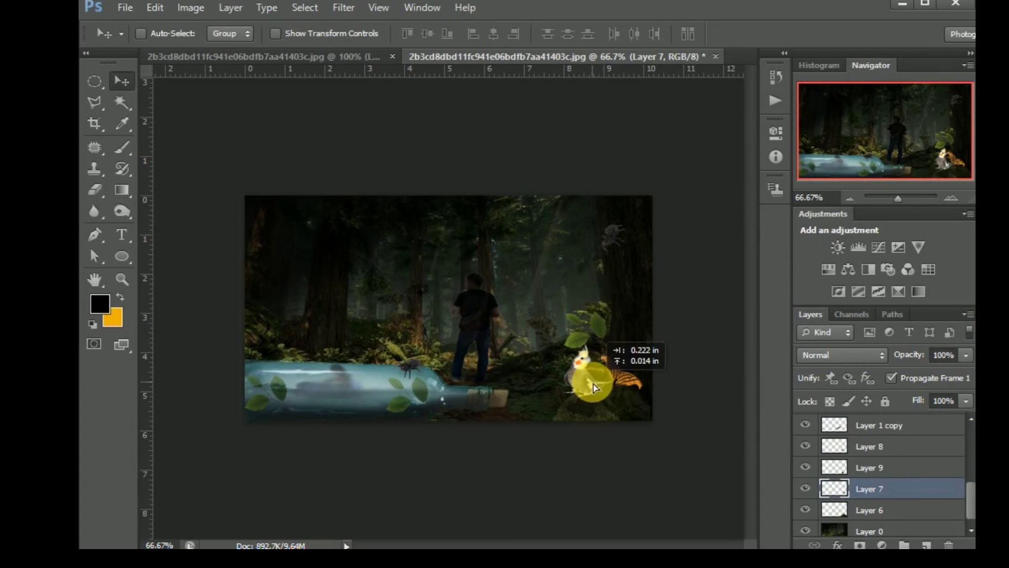
{"action": "left_click", "coordinate": [868, 467]}
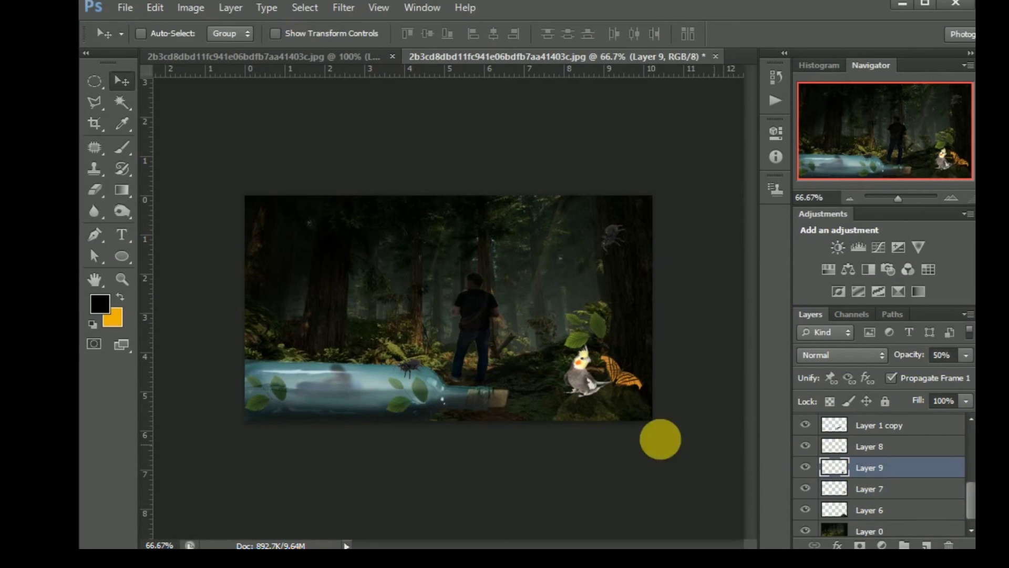
{"action": "left_click_drag", "start_coordinate": [597, 388], "coordinate": [595, 391]}
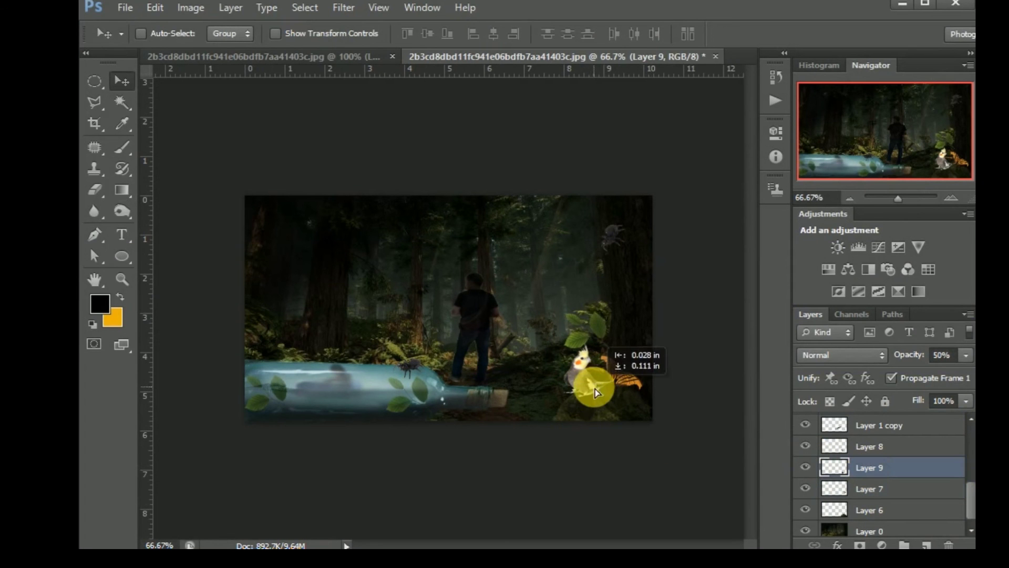
{"action": "left_click", "coordinate": [867, 446]}
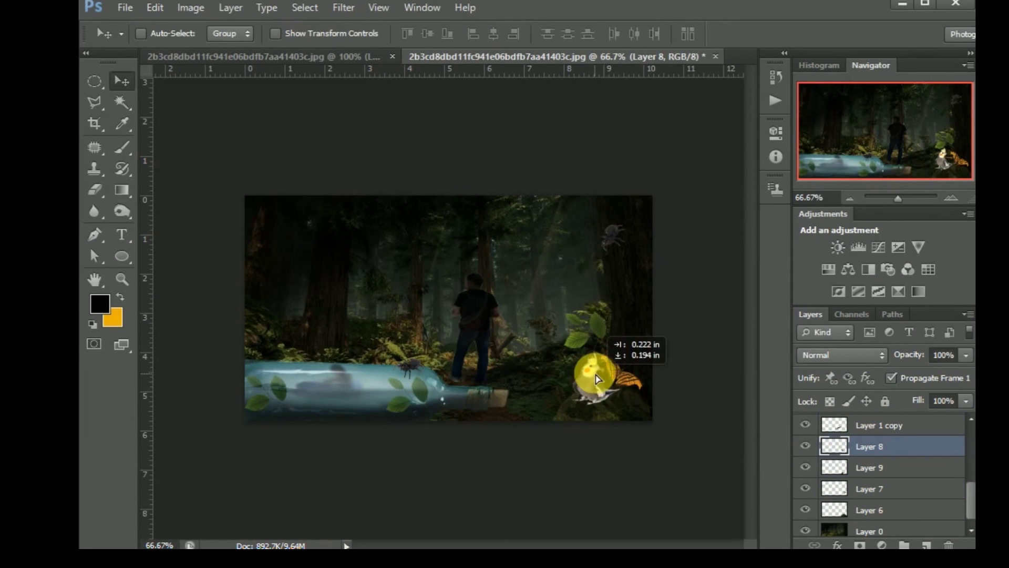
{"action": "left_click_drag", "start_coordinate": [592, 373], "coordinate": [537, 359]}
{"action": "left_click", "coordinate": [125, 213]}
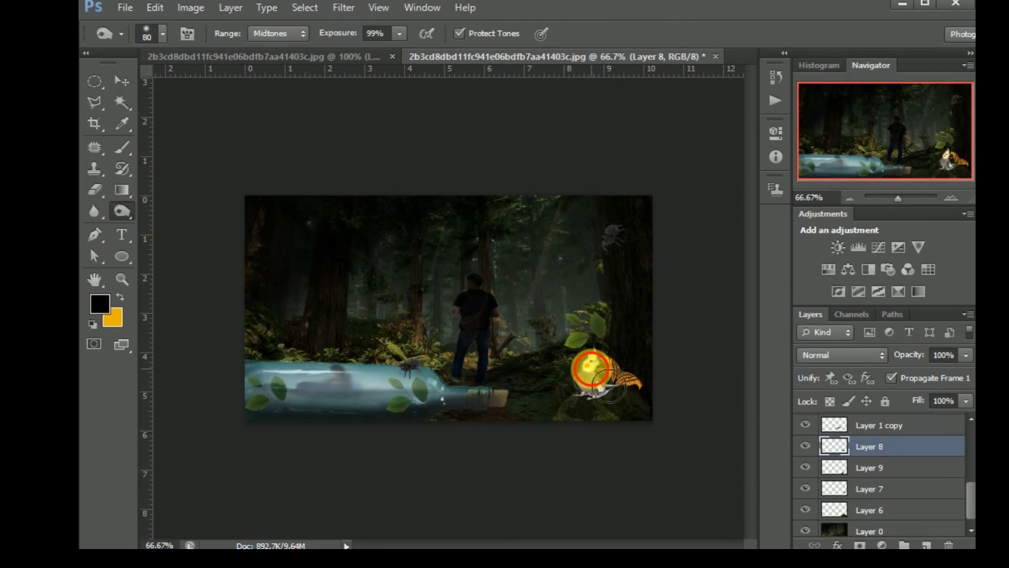
{"action": "mouse_move", "coordinate": [573, 387]}
{"action": "left_mouse_down"}
{"action": "mouse_move", "coordinate": [611, 409]}
{"action": "mouse_move", "coordinate": [604, 378]}
{"action": "mouse_move", "coordinate": [599, 387]}
{"action": "mouse_move", "coordinate": [593, 368]}
{"action": "mouse_move", "coordinate": [616, 428]}
{"action": "mouse_move", "coordinate": [624, 412]}
{"action": "mouse_move", "coordinate": [591, 412]}
{"action": "mouse_move", "coordinate": [512, 446]}
{"action": "left_mouse_up"}
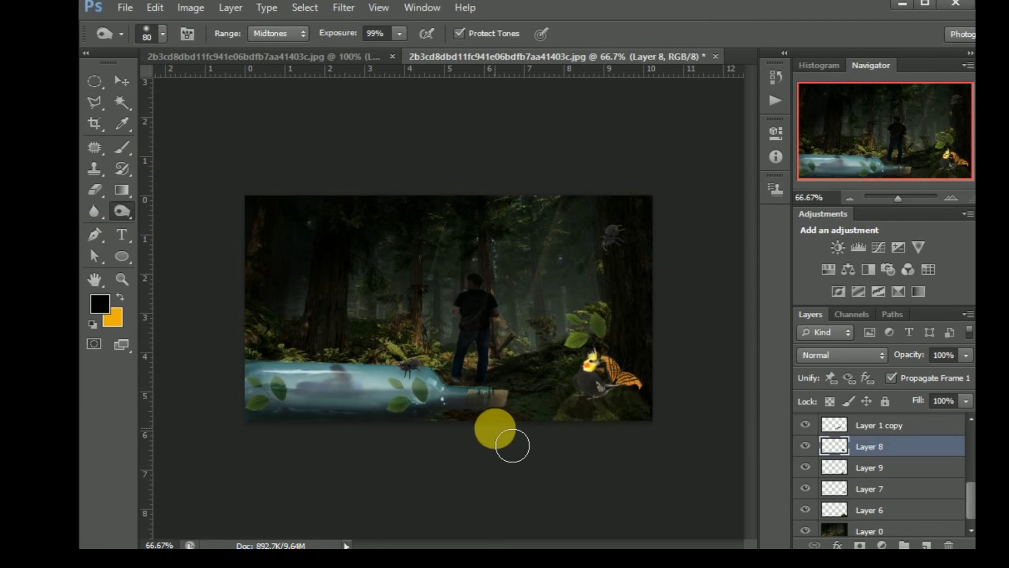
{"action": "key", "text": "v"}
{"action": "mouse_move", "coordinate": [969, 507]}
{"action": "left_mouse_down"}
{"action": "mouse_move", "coordinate": [970, 440]}
{"action": "mouse_move", "coordinate": [969, 496]}
{"action": "left_mouse_up"}
{"action": "left_click", "coordinate": [928, 430]}
Add a Brightness/Contrast adjustment above Layer 0 with brightness 150 and inspect it at 100%.
{"action": "left_click", "coordinate": [905, 511]}
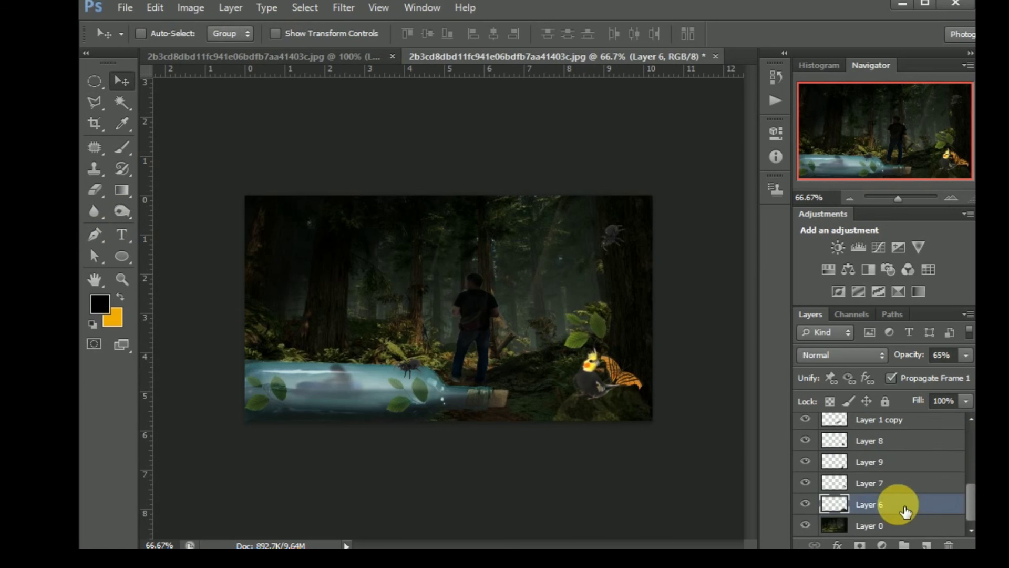
{"action": "left_click", "coordinate": [867, 523]}
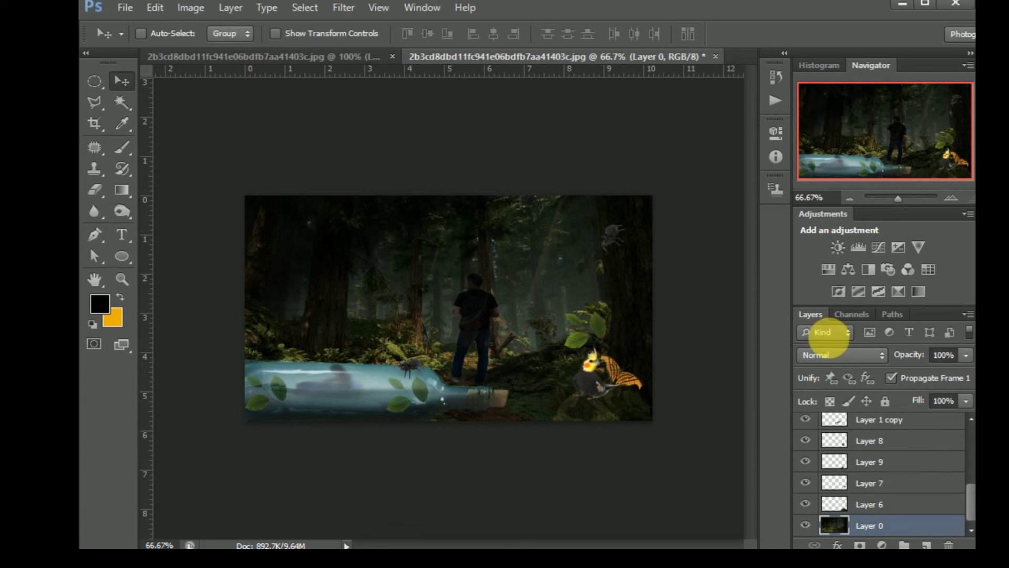
{"action": "left_click", "coordinate": [838, 247]}
{"action": "left_click_drag", "start_coordinate": [678, 210], "coordinate": [692, 211]}
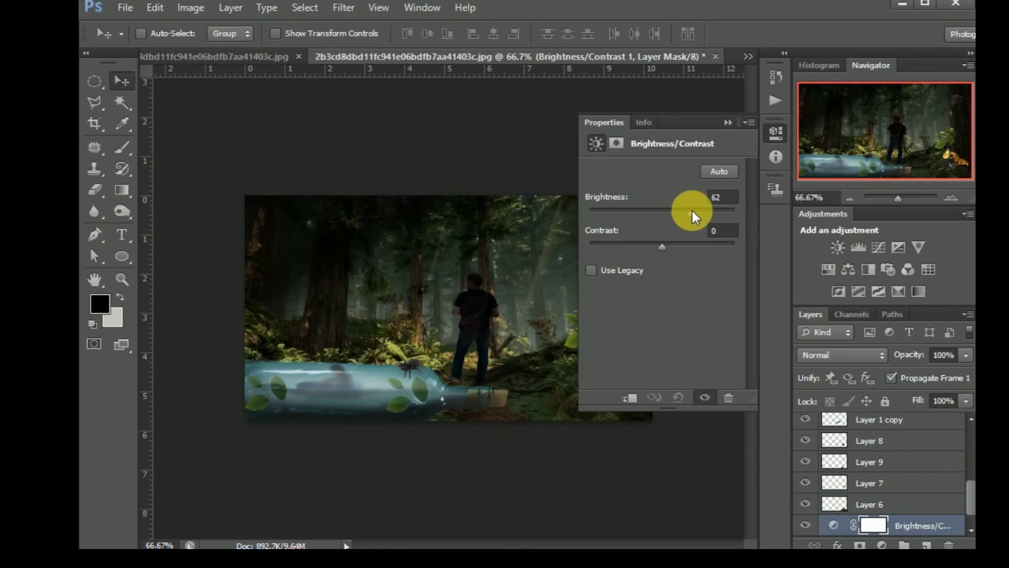
{"action": "left_click_drag", "start_coordinate": [717, 212], "coordinate": [724, 210]}
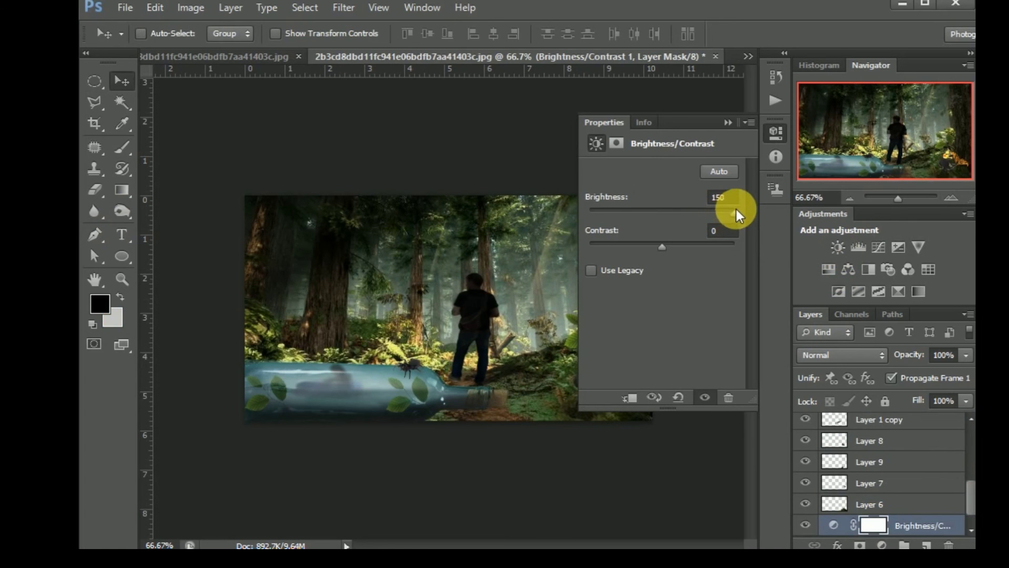
{"action": "left_click", "coordinate": [728, 123]}
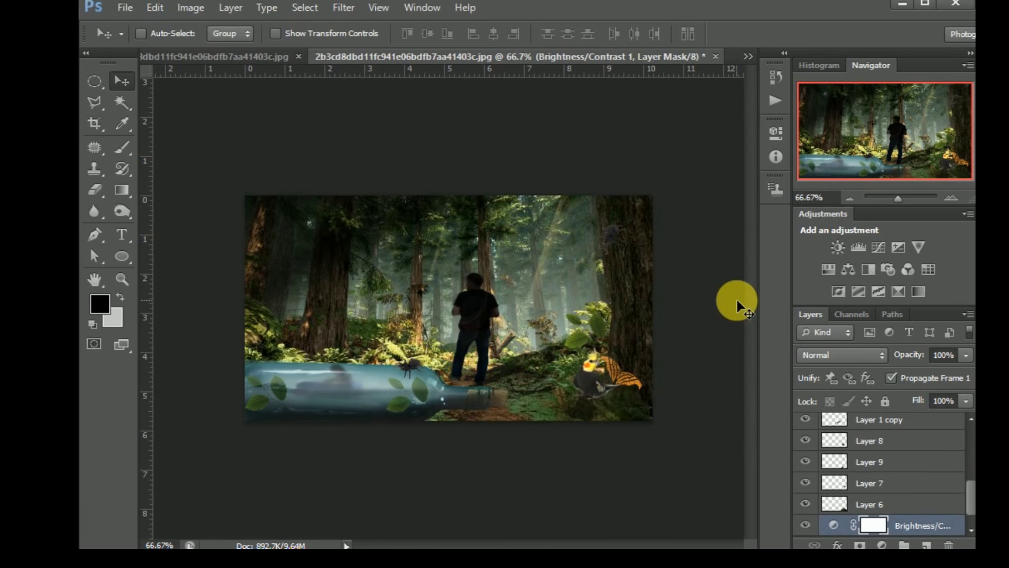
{"action": "key", "text": "ctrl+plus"}
{"action": "key", "text": "ctrl+plus"}
{"action": "key", "text": "ctrl+minus"}
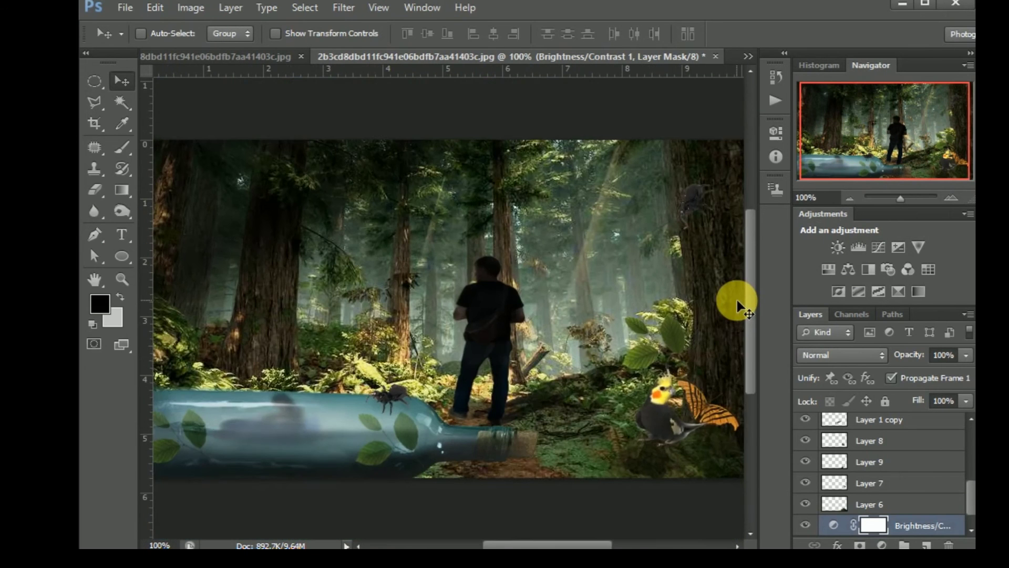
{"action": "key", "text": "ctrl+minus"}
{"action": "key", "text": "ctrl+plus"}
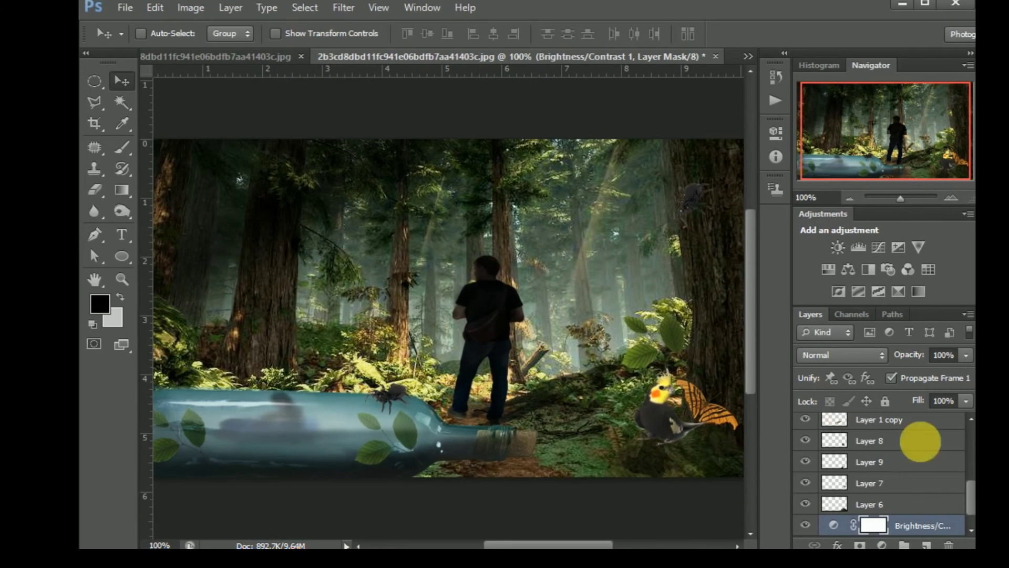
{"action": "scroll", "coordinate": [967, 484], "scroll_direction": "down", "scroll_amount": 2}
{"action": "scroll", "coordinate": [963, 452], "scroll_direction": "down", "scroll_amount": 2}
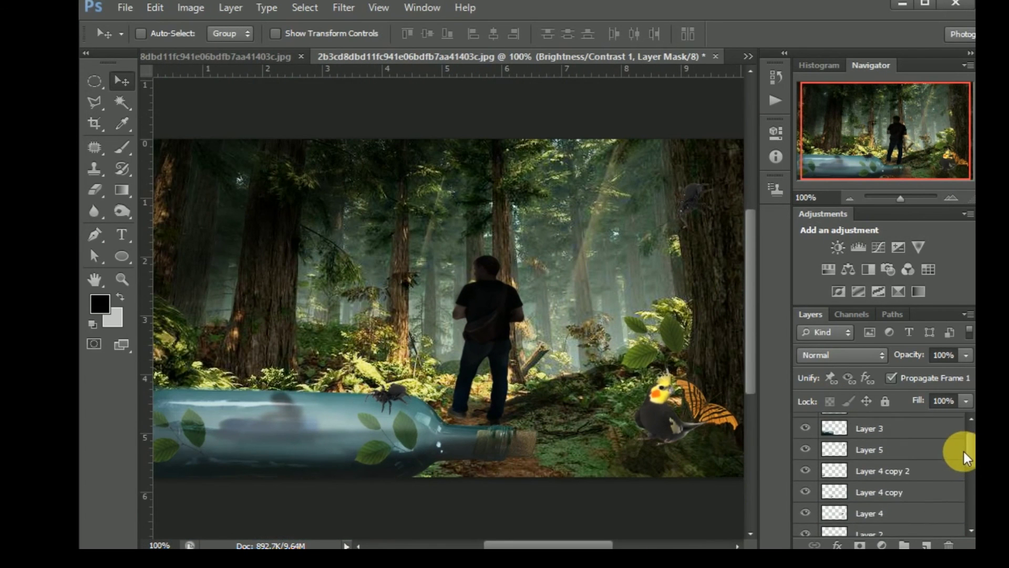
{"action": "scroll", "coordinate": [964, 451], "scroll_direction": "down", "scroll_amount": 2}
{"action": "scroll", "coordinate": [963, 455], "scroll_direction": "down", "scroll_amount": 2}
{"action": "scroll", "coordinate": [962, 462], "scroll_direction": "down", "scroll_amount": 2}
{"action": "scroll", "coordinate": [957, 484], "scroll_direction": "down", "scroll_amount": 3}
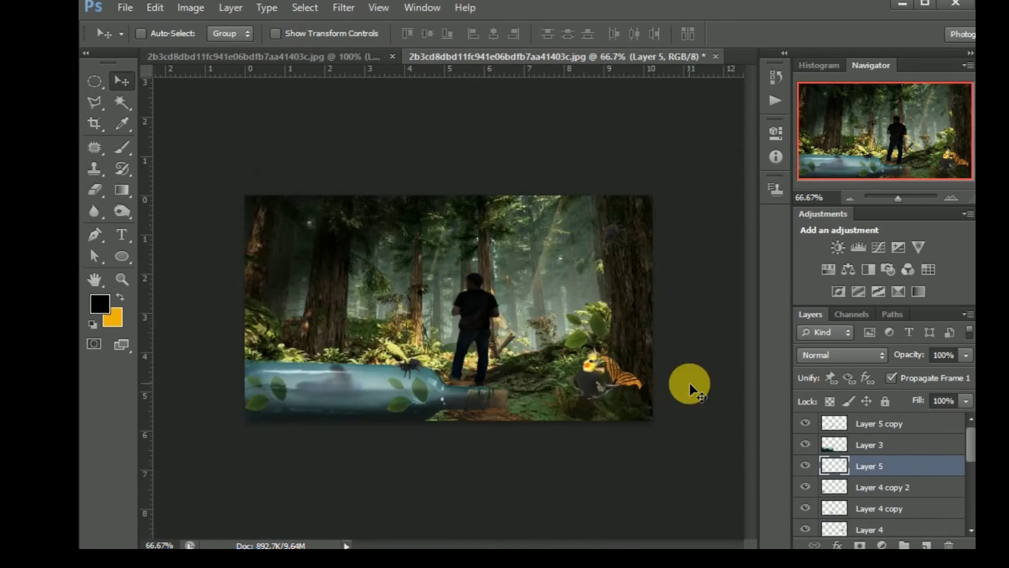
{"action": "scroll", "coordinate": [689, 384], "scroll_direction": "up", "scroll_amount": 1}
{"action": "scroll", "coordinate": [688, 381], "scroll_direction": "down", "scroll_amount": 1}
Pick the Brush tool and choose the Stipple 12 pixels preset from the Brush Preset picker.
{"action": "left_click", "coordinate": [121, 147]}
{"action": "left_click", "coordinate": [167, 143]}
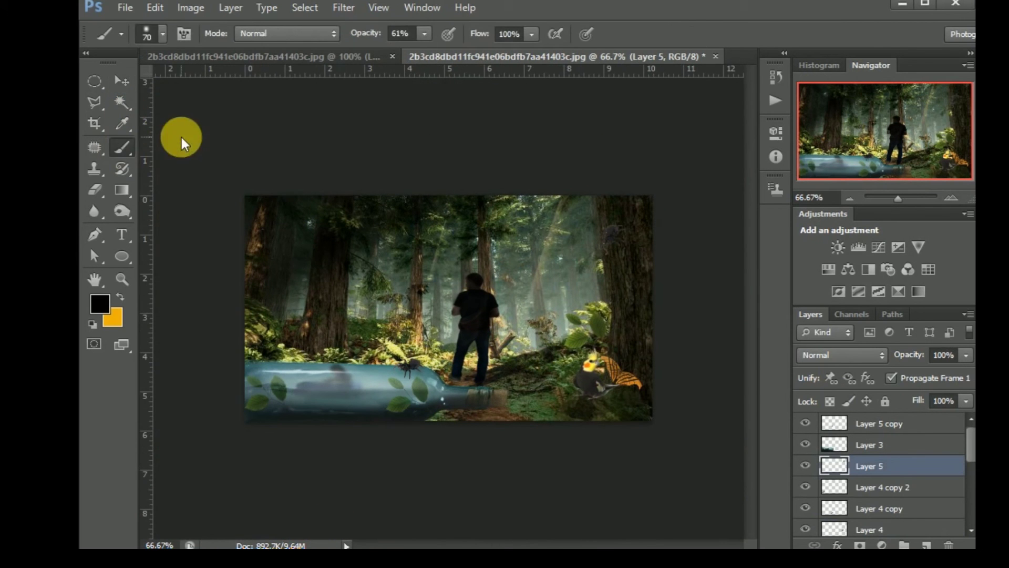
{"action": "left_click", "coordinate": [163, 34]}
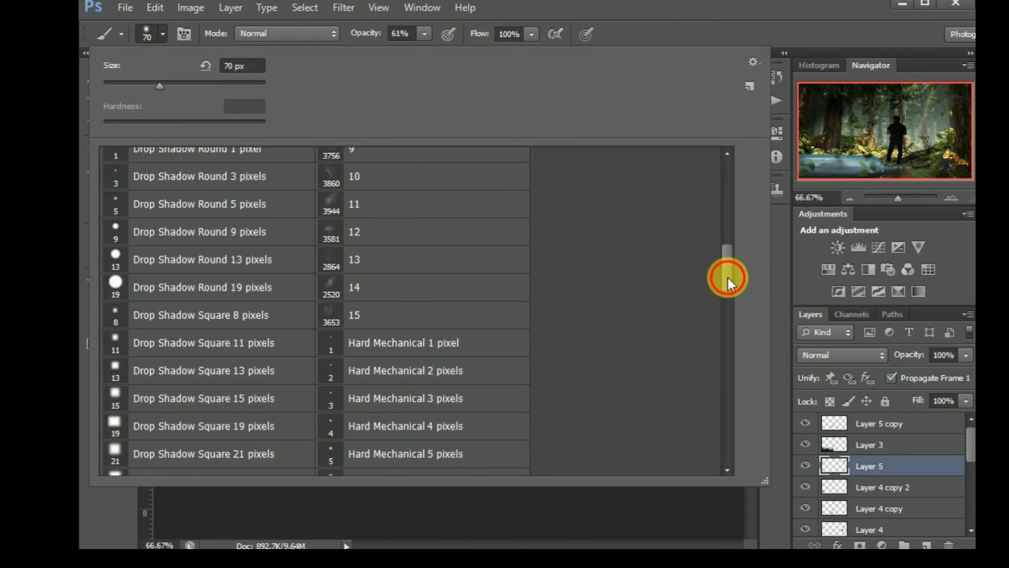
{"action": "mouse_move", "coordinate": [726, 273]}
{"action": "left_mouse_down"}
{"action": "mouse_move", "coordinate": [712, 259]}
{"action": "mouse_move", "coordinate": [742, 193]}
{"action": "mouse_move", "coordinate": [731, 262]}
{"action": "left_mouse_up"}
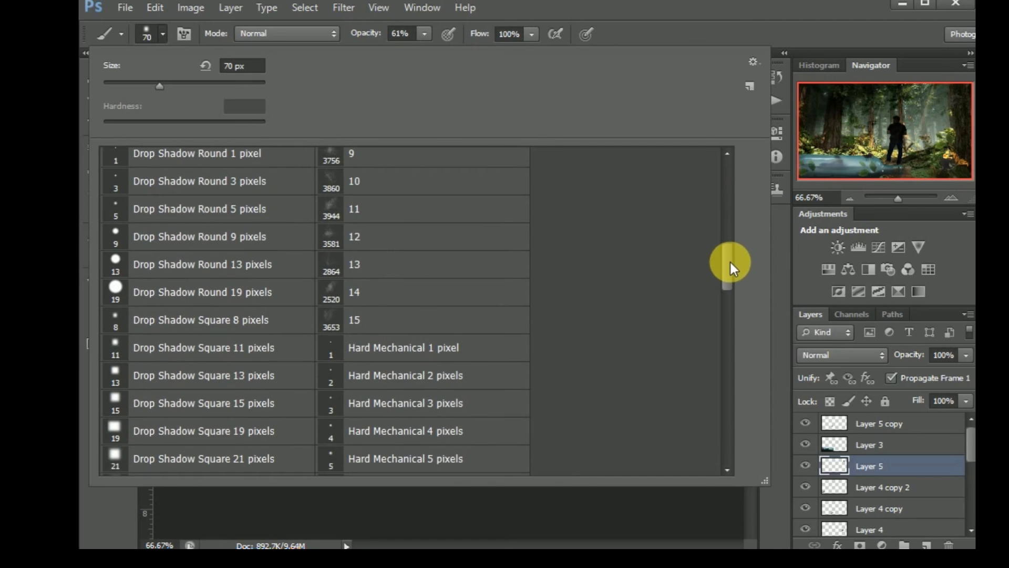
{"action": "left_click", "coordinate": [478, 271]}
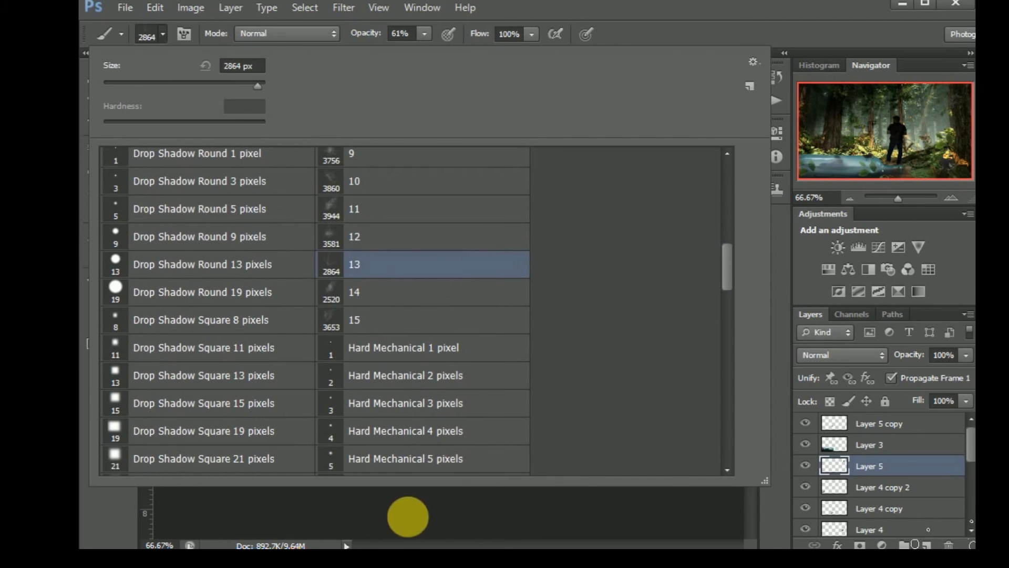
{"action": "left_click_drag", "start_coordinate": [727, 258], "coordinate": [726, 314]}
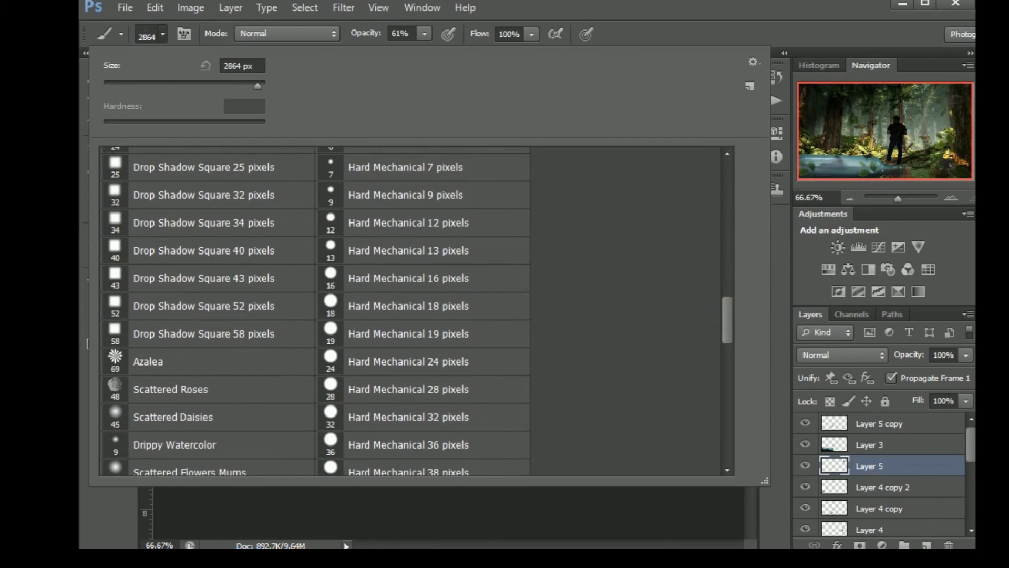
{"action": "left_click", "coordinate": [409, 222]}
{"action": "left_click", "coordinate": [305, 341]}
{"action": "left_click", "coordinate": [165, 34]}
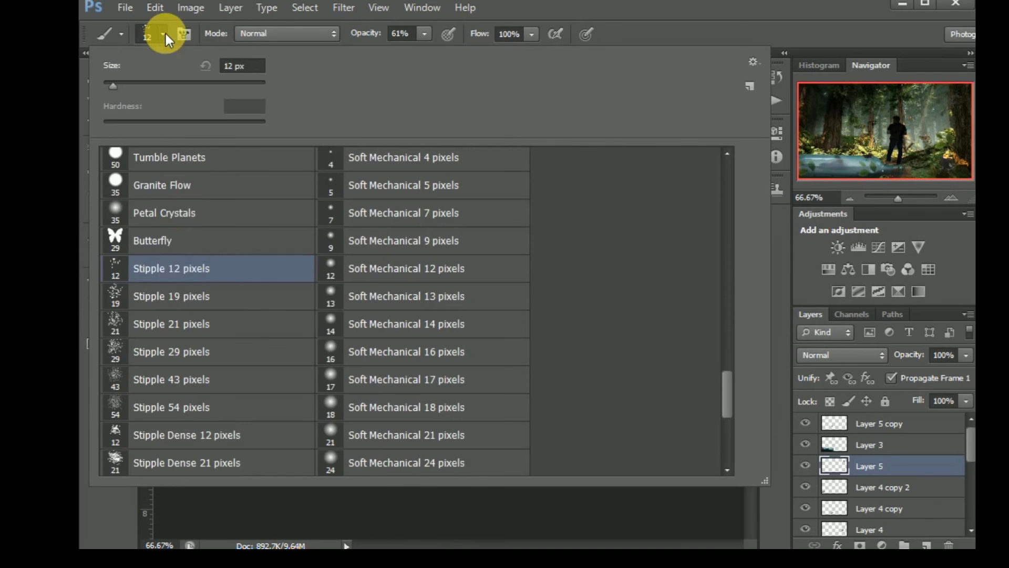
Paint soft orange spots on Layer 10 across the upper-left, middle and lower-right, faded to 46% opacity.
{"action": "left_click", "coordinate": [248, 523]}
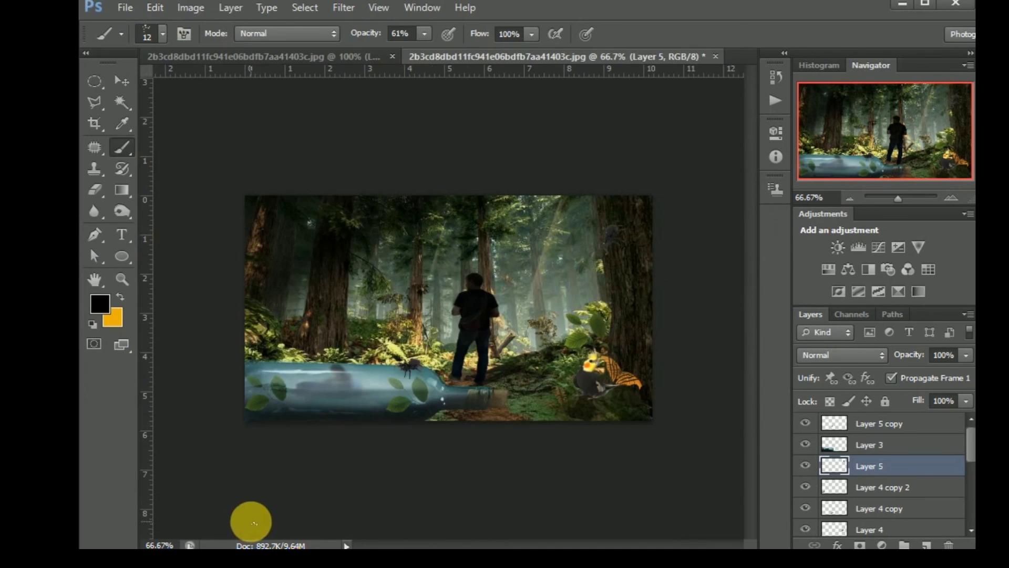
{"action": "key", "text": "period"}
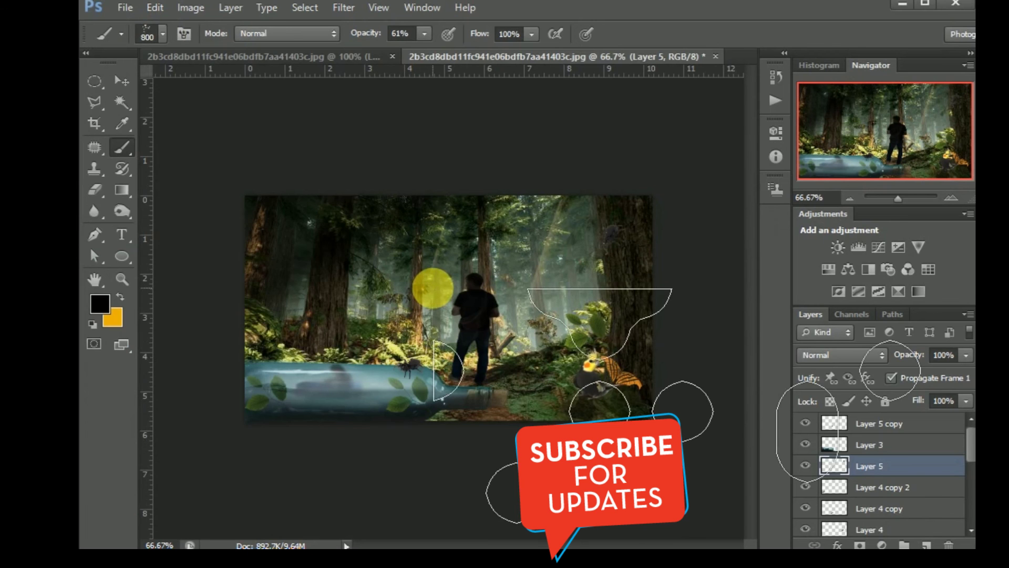
{"action": "key", "text": "bracketleft"}
{"action": "key", "text": "bracketleft"}
{"action": "key", "text": "bracketleft"}
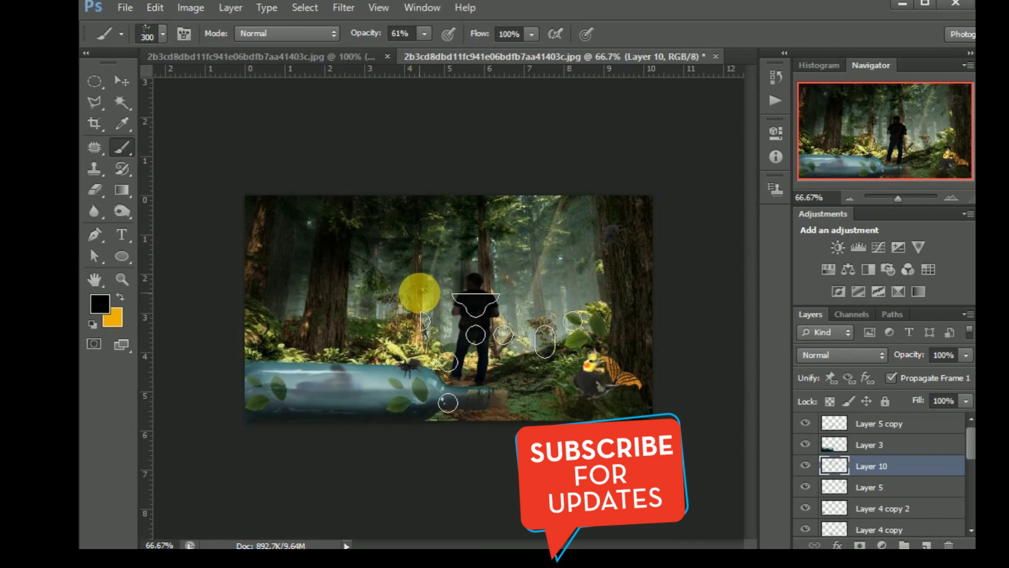
{"action": "left_click", "coordinate": [121, 297]}
{"action": "left_click_drag", "start_coordinate": [368, 262], "coordinate": [389, 270]}
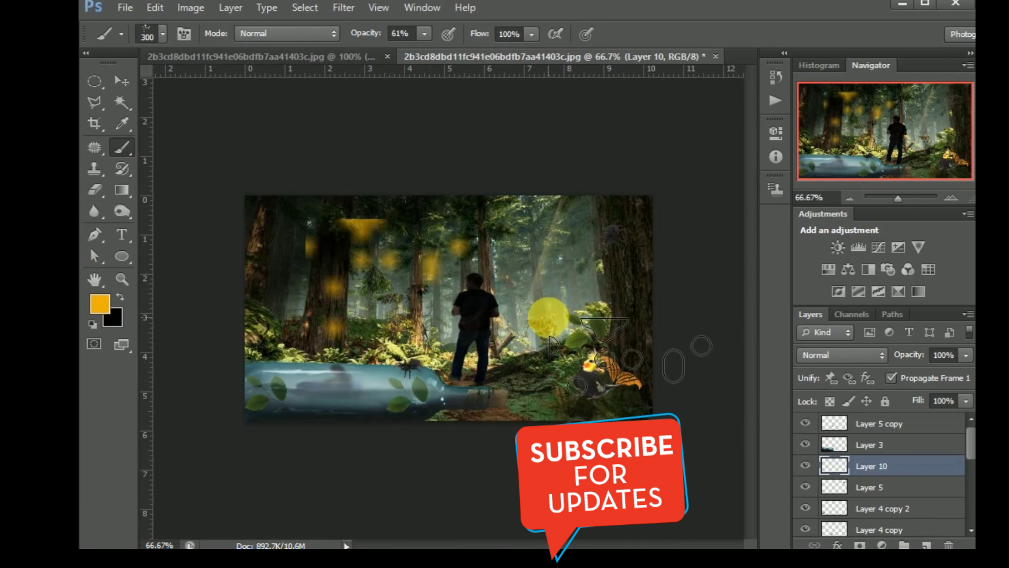
{"action": "left_click_drag", "start_coordinate": [620, 365], "coordinate": [620, 301]}
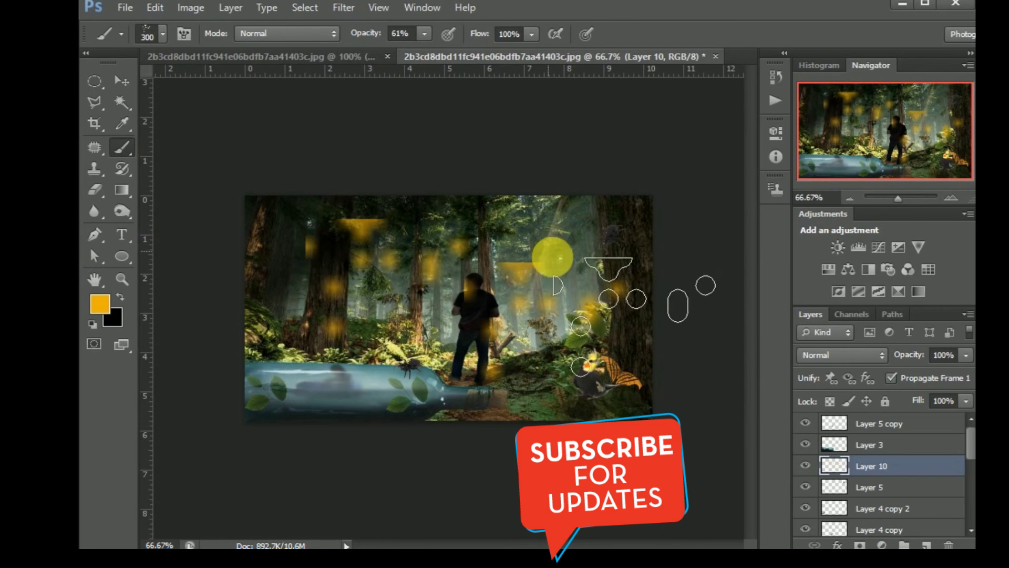
{"action": "left_click_drag", "start_coordinate": [568, 326], "coordinate": [563, 388]}
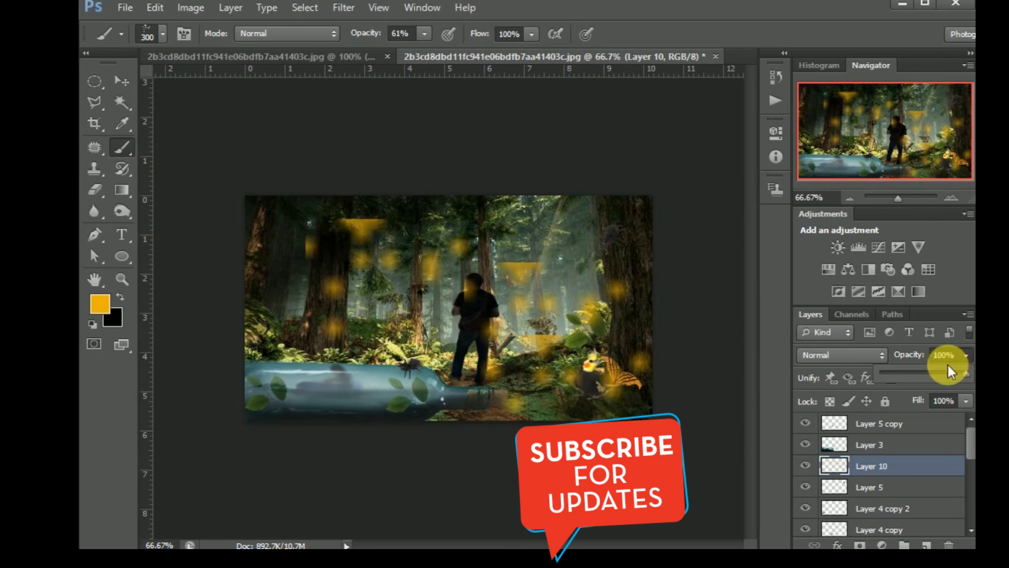
{"action": "left_click_drag", "start_coordinate": [947, 366], "coordinate": [940, 370]}
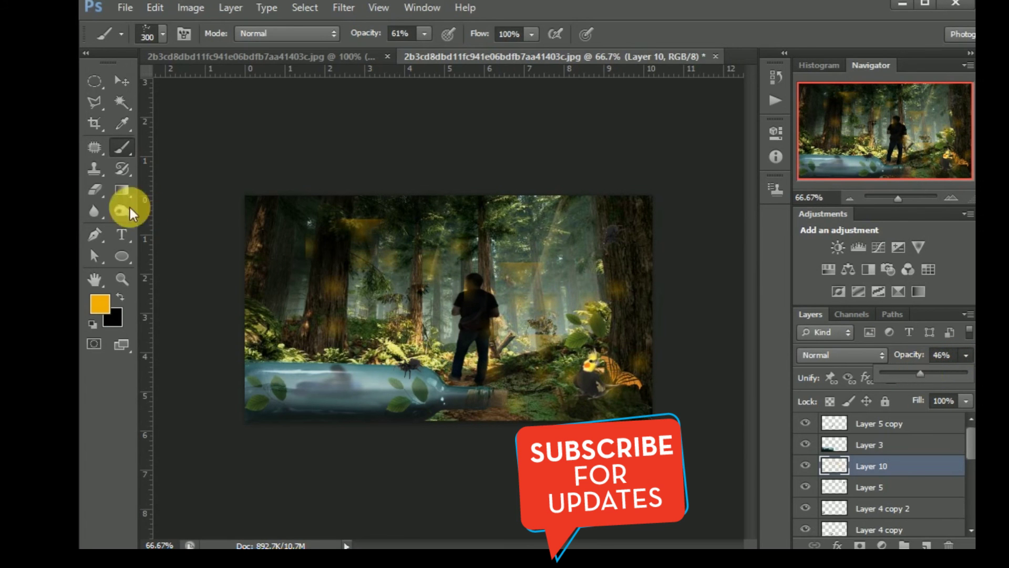
Erase the orange spots over the man and the bottle, adding one extra orange dab in between.
{"action": "left_click", "coordinate": [94, 190]}
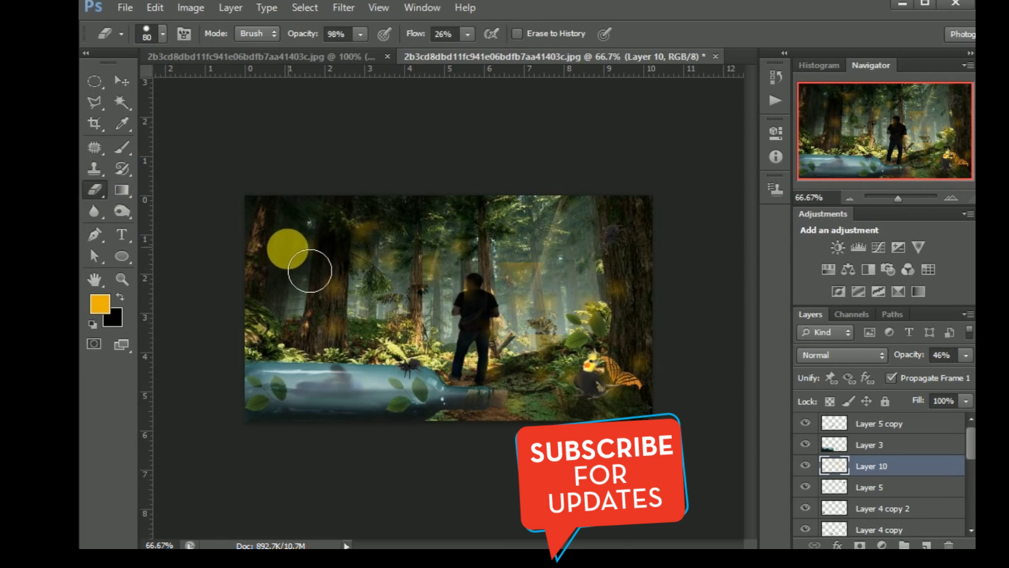
{"action": "left_click_drag", "start_coordinate": [311, 274], "coordinate": [324, 266]}
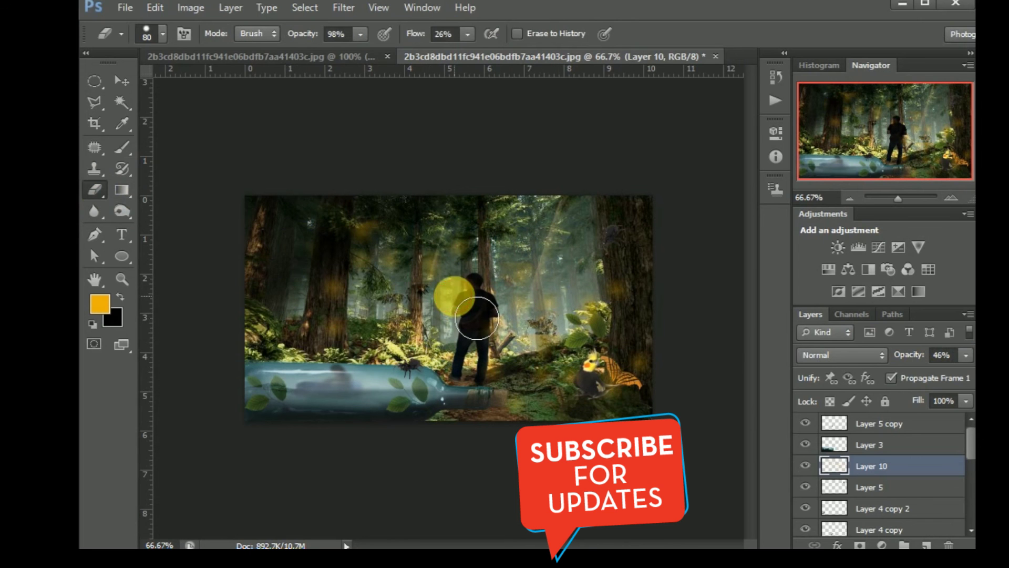
{"action": "left_click", "coordinate": [127, 144]}
{"action": "left_click", "coordinate": [341, 385]}
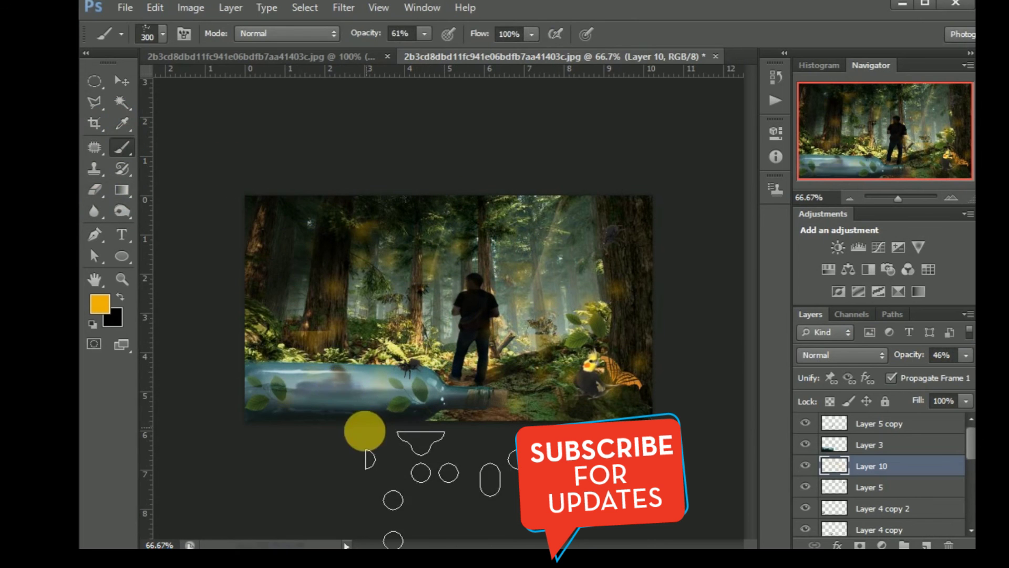
{"action": "left_click", "coordinate": [94, 188]}
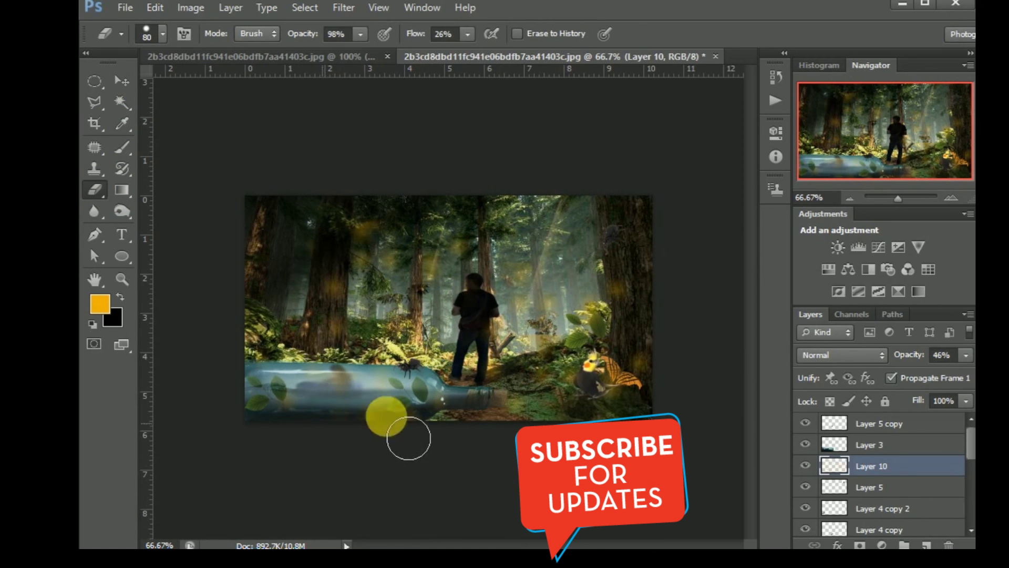
{"action": "left_click", "coordinate": [372, 410]}
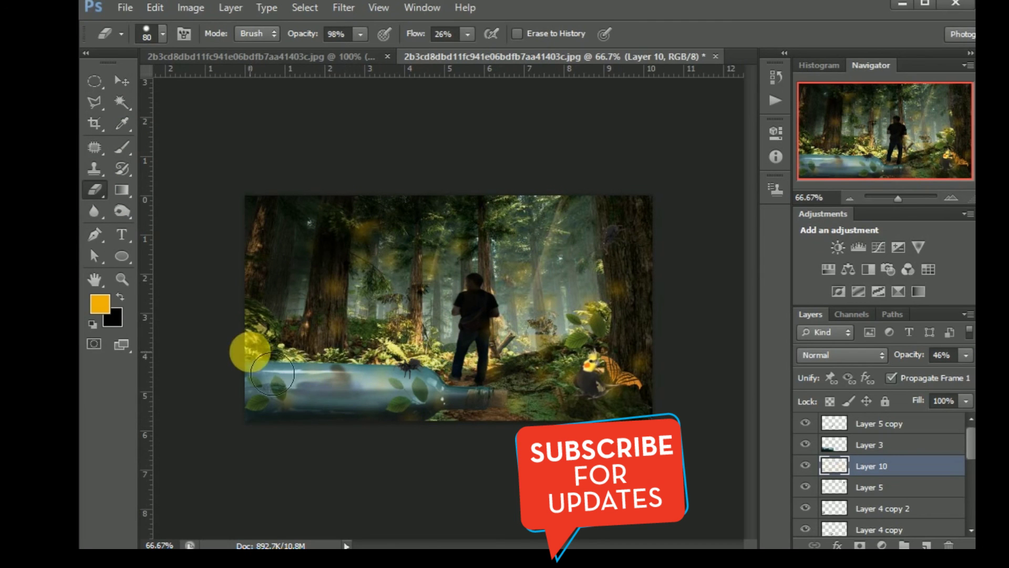